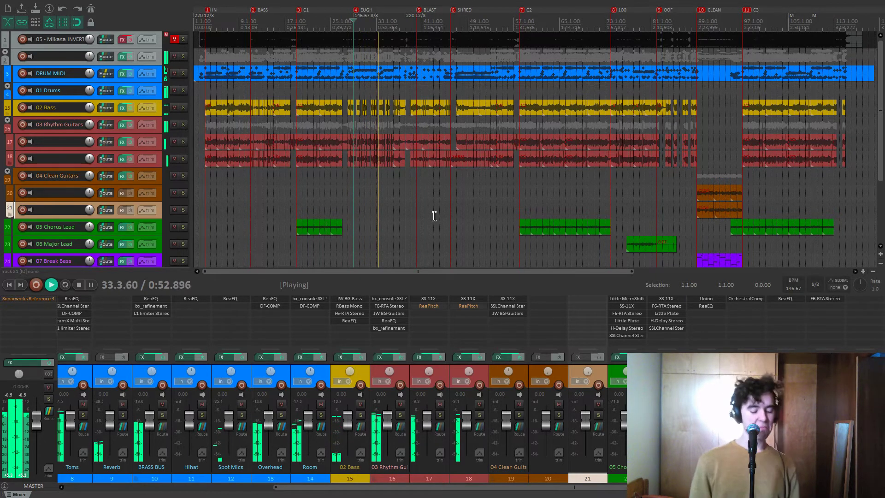
Stop playback, return to the IN marker, and close the Ozone 8 Elements plugin
{"action": "key", "text": "space"}
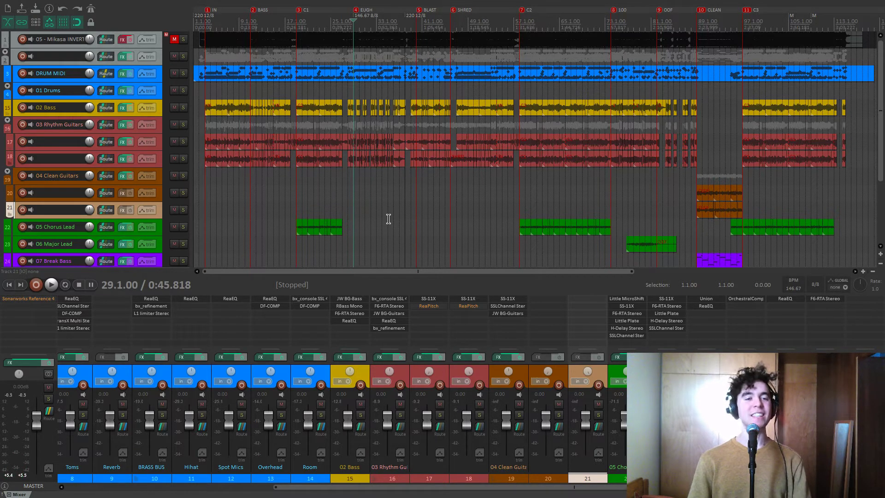
{"action": "key", "text": "Home"}
{"action": "scroll", "coordinate": [388, 218], "scroll_direction": "up", "scroll_amount": 5}
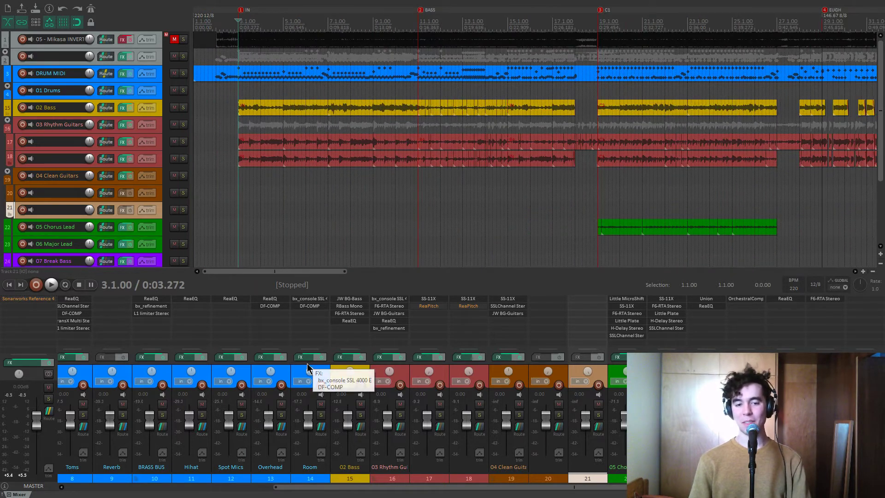
{"action": "scroll", "coordinate": [306, 369], "scroll_direction": "left", "scroll_amount": 5}
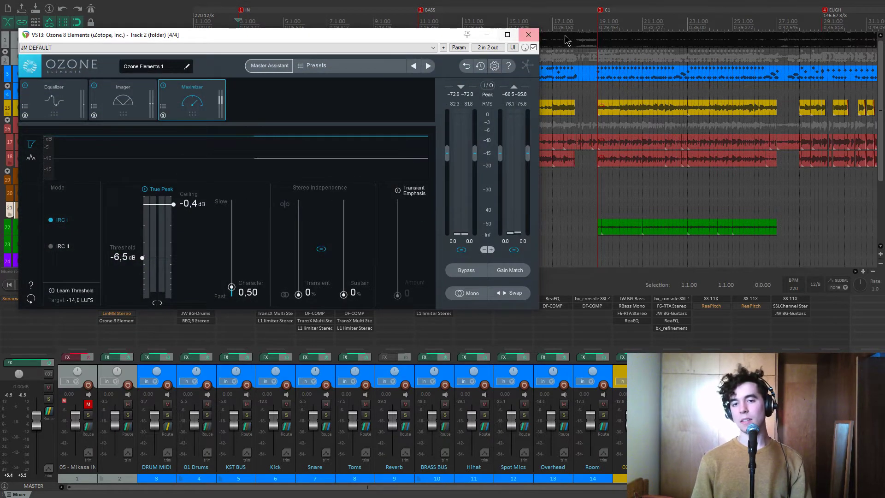
{"action": "left_click", "coordinate": [529, 35]}
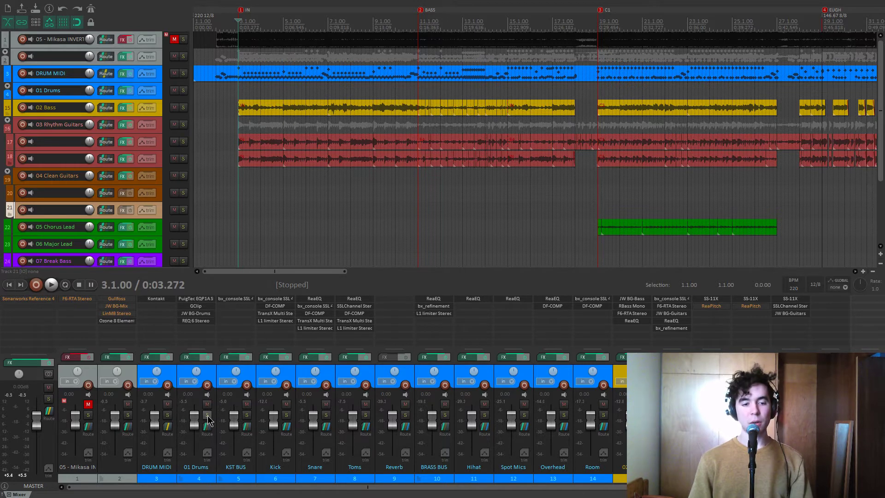
Open Kontakt on the DRUM MIDI track and examine the GGD P4 Kit's snare, kick and toms mixer pages
{"action": "left_click", "coordinate": [166, 300]}
{"action": "left_click_drag", "start_coordinate": [288, 54], "coordinate": [518, 34]}
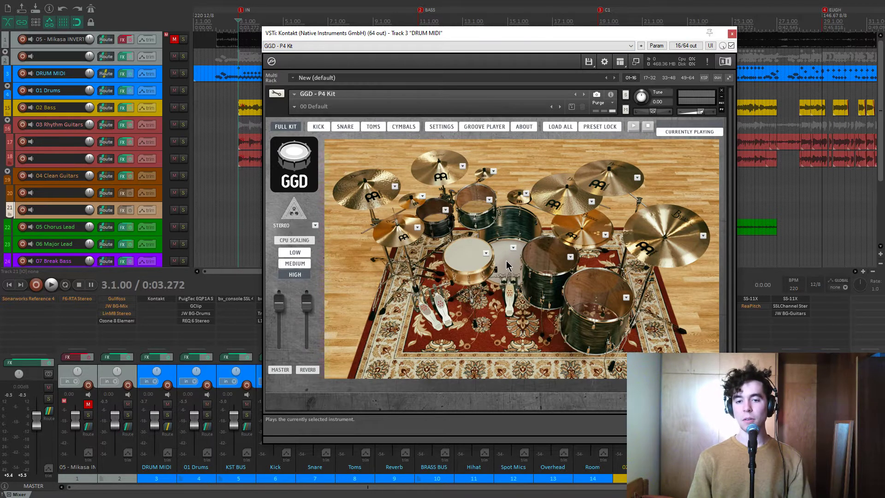
{"action": "left_click", "coordinate": [475, 259]}
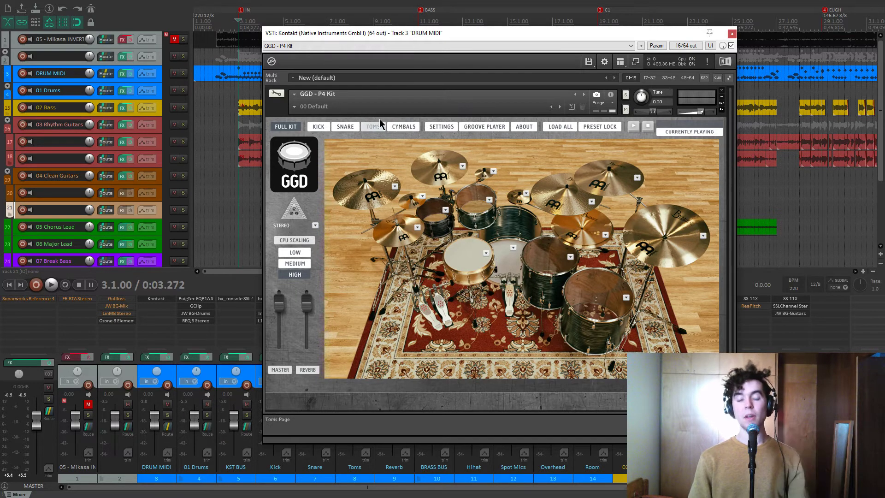
{"action": "left_click", "coordinate": [345, 131]}
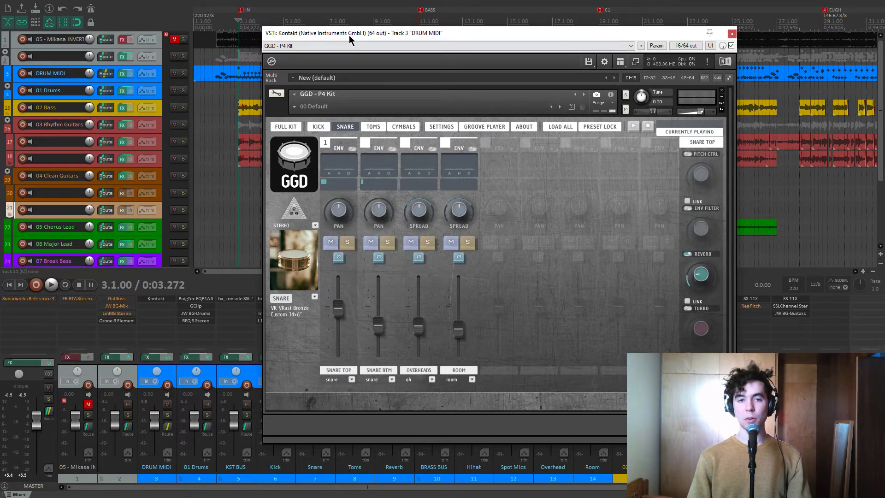
{"action": "left_click_drag", "start_coordinate": [350, 35], "coordinate": [346, 30]}
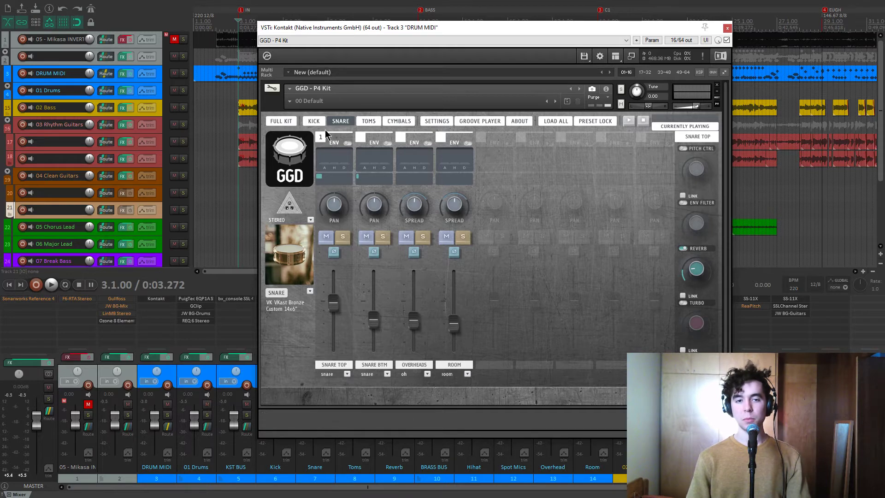
{"action": "left_click", "coordinate": [314, 121]}
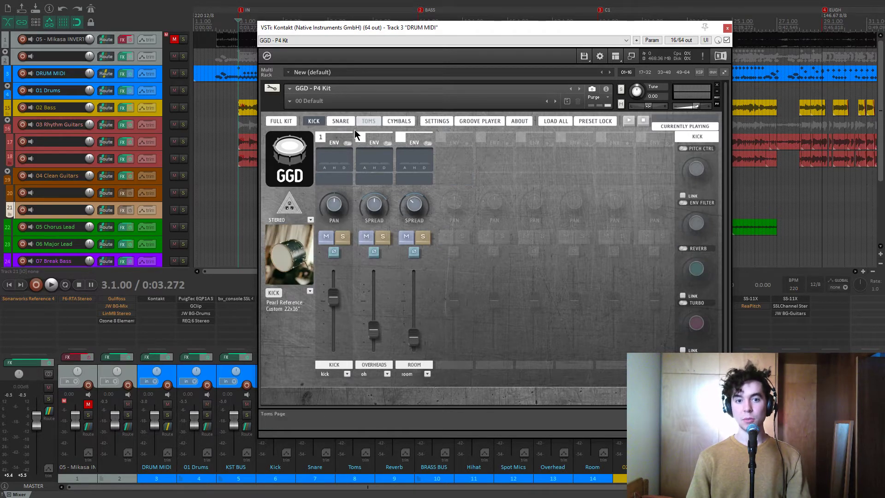
{"action": "left_click", "coordinate": [367, 122]}
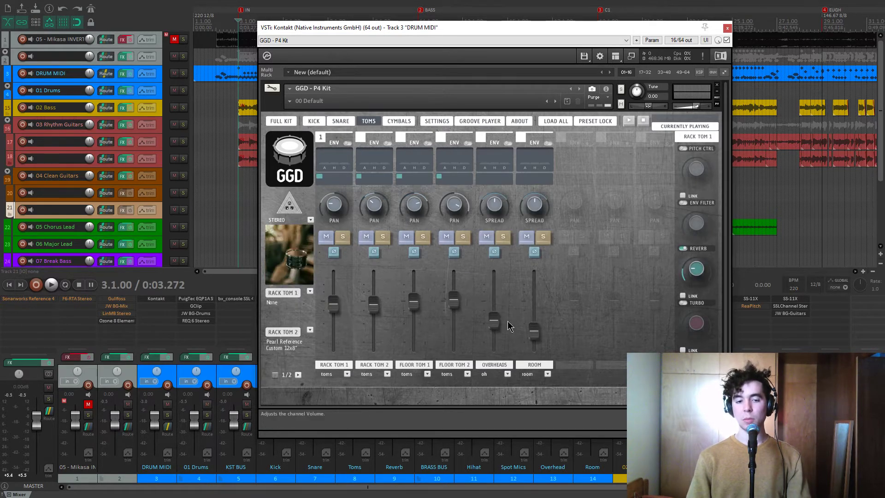
Solo the 01 Drums track and audition it from the IN marker with the kit's snare mixer page displayed
{"action": "left_click_drag", "start_coordinate": [409, 26], "coordinate": [396, 41]}
{"action": "left_click", "coordinate": [208, 421]}
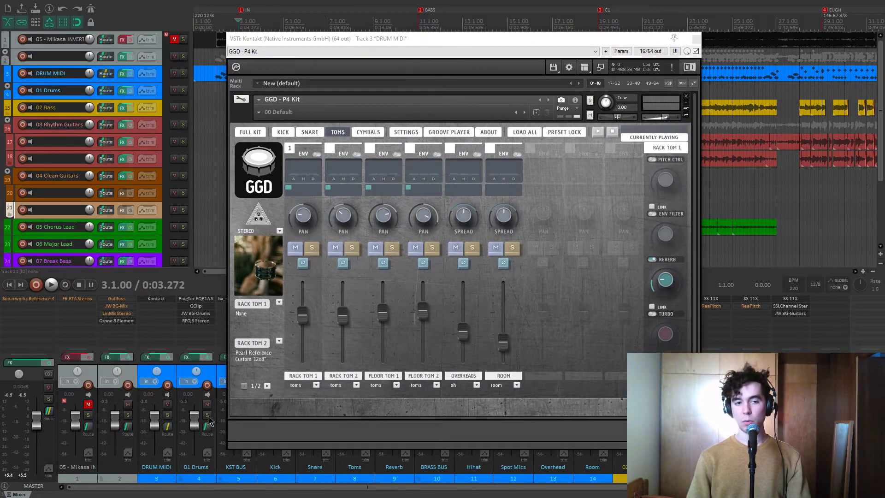
{"action": "left_click", "coordinate": [207, 415]}
{"action": "left_click_drag", "start_coordinate": [389, 42], "coordinate": [375, 38]}
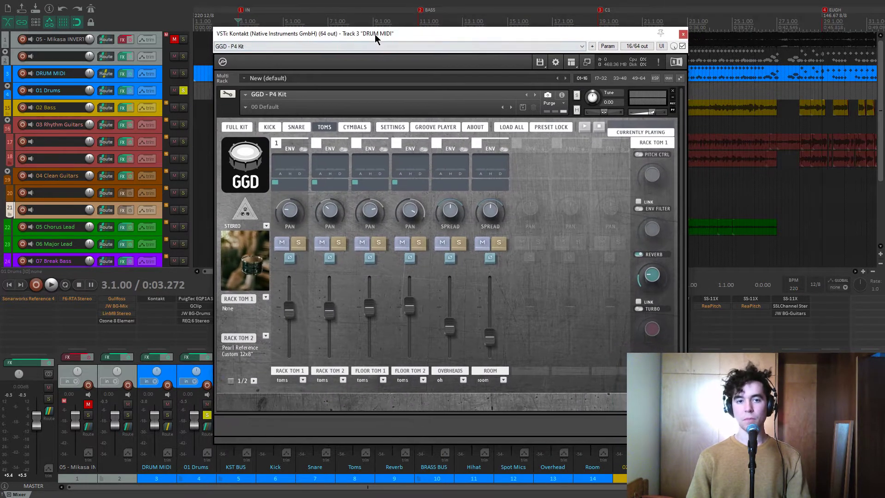
{"action": "left_click", "coordinate": [296, 127]}
{"action": "key", "text": "space"}
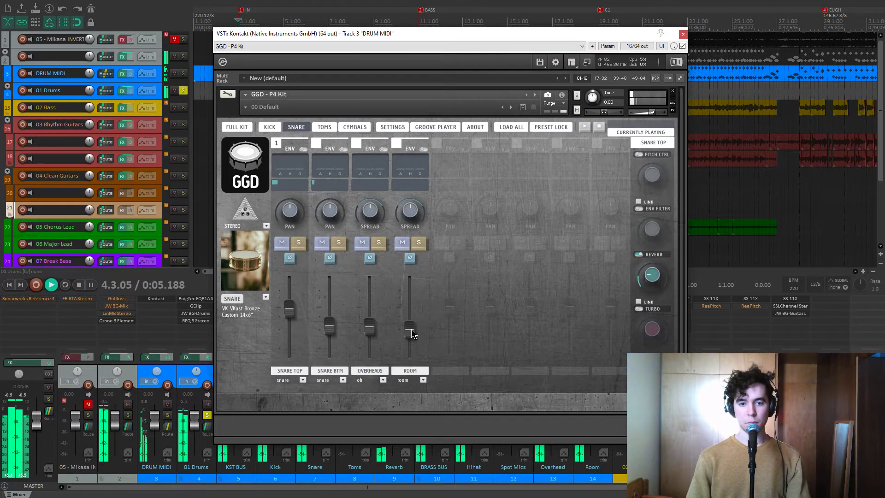
{"action": "key", "text": "space"}
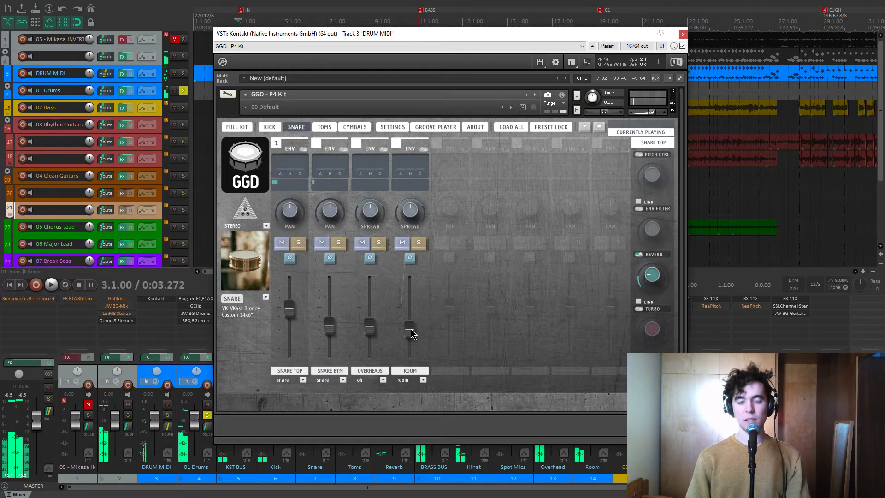
Raise the snare's Room level to -8.8 dB and on to the fader's maximum while auditioning the soloed drums
{"action": "left_click_drag", "start_coordinate": [411, 334], "coordinate": [411, 327]}
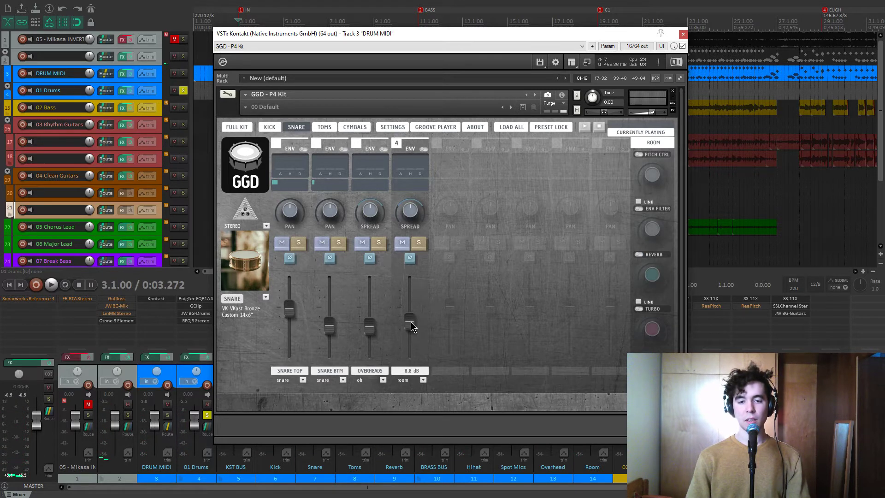
{"action": "key", "text": "space"}
{"action": "left_click_drag", "start_coordinate": [410, 322], "coordinate": [409, 308]}
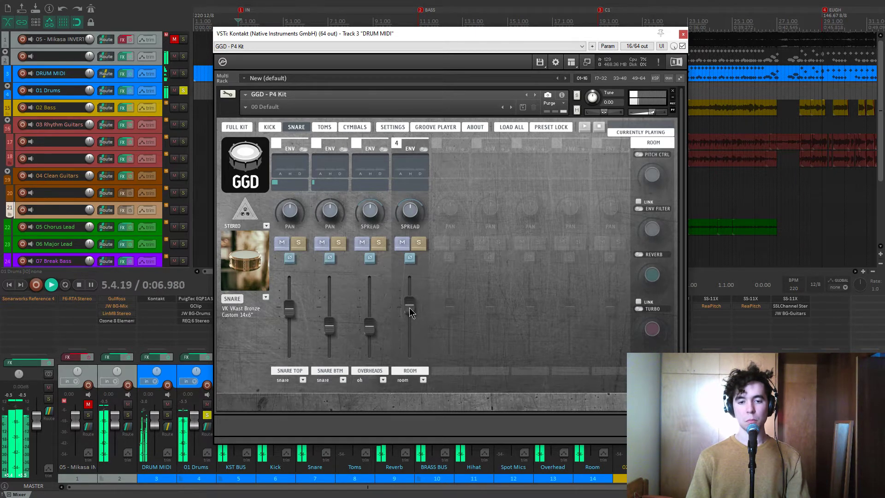
{"action": "left_click_drag", "start_coordinate": [409, 307], "coordinate": [411, 280]}
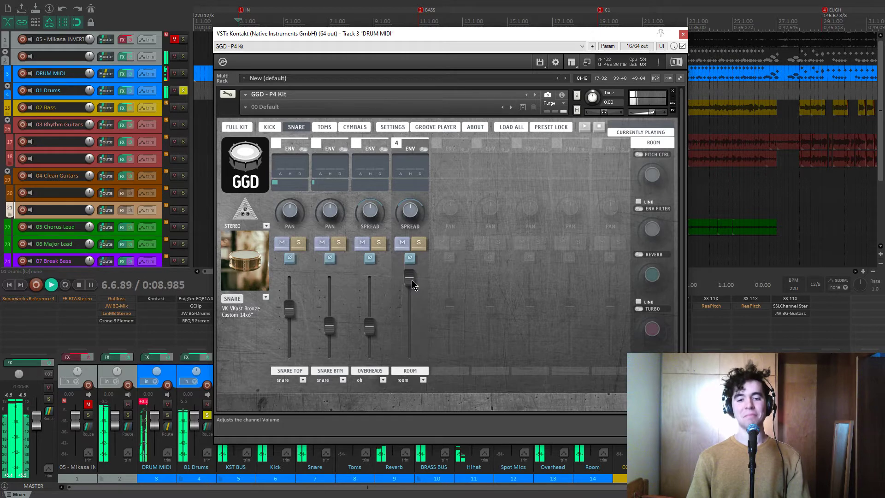
{"action": "key", "text": "space"}
Lower the snare's Room level to -16.7 dB and bring it back up to about -10.2 dB while auditioning the soloed drums
{"action": "left_click_drag", "start_coordinate": [412, 280], "coordinate": [410, 332]}
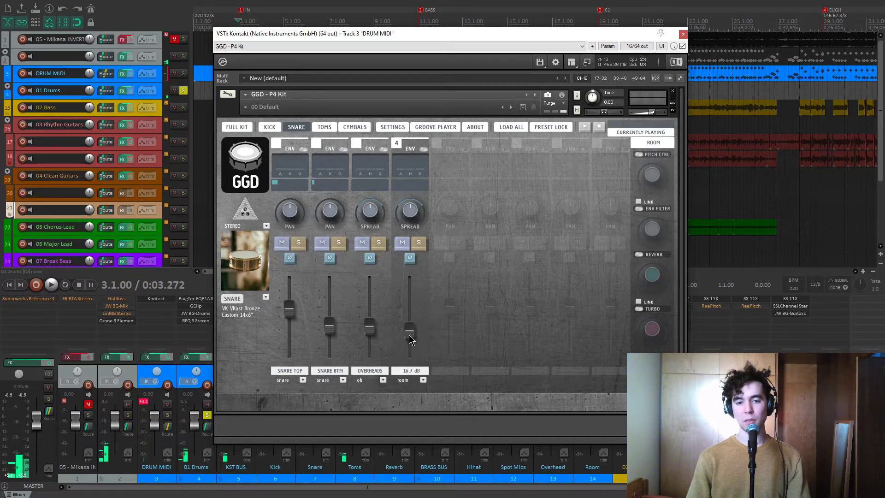
{"action": "key", "text": "space"}
{"action": "left_click_drag", "start_coordinate": [411, 336], "coordinate": [411, 332]}
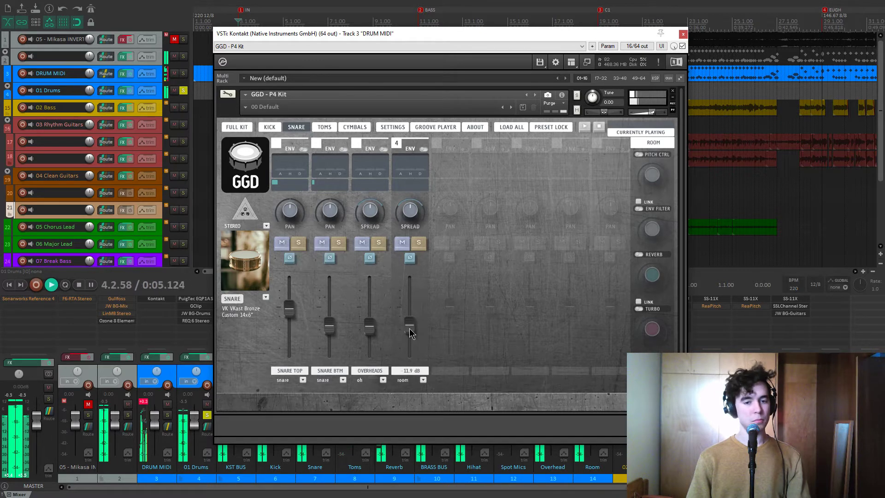
{"action": "left_click_drag", "start_coordinate": [410, 329], "coordinate": [410, 337]}
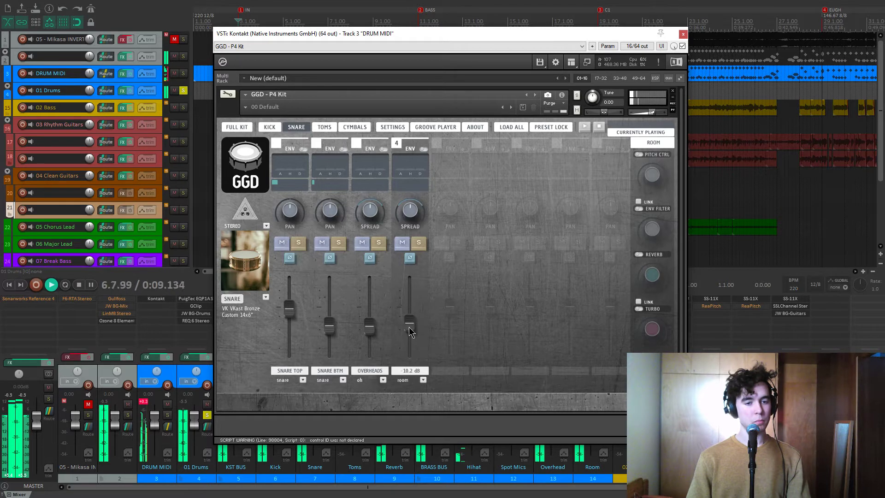
{"action": "key", "text": "space"}
Unsolo 01 Drums, lower the snare's Room level slightly during full-mix playback, and close Kontakt
{"action": "left_click", "coordinate": [157, 403]}
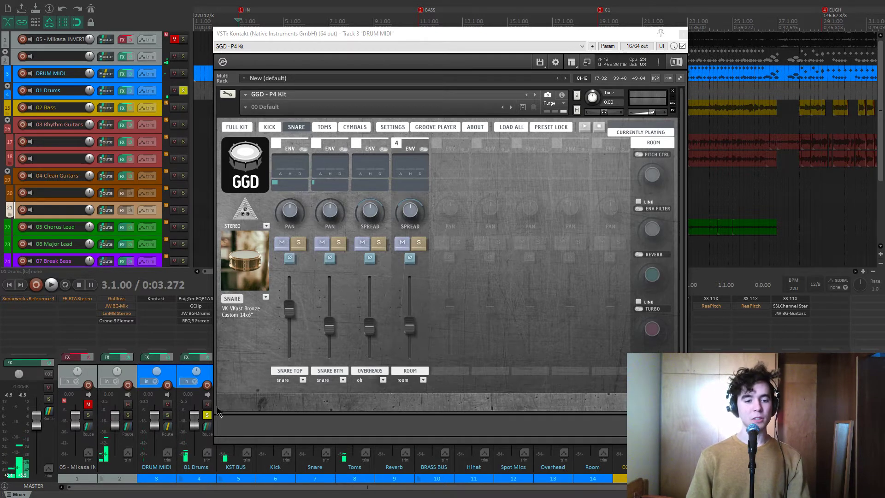
{"action": "left_click", "coordinate": [207, 414]}
{"action": "key", "text": "space"}
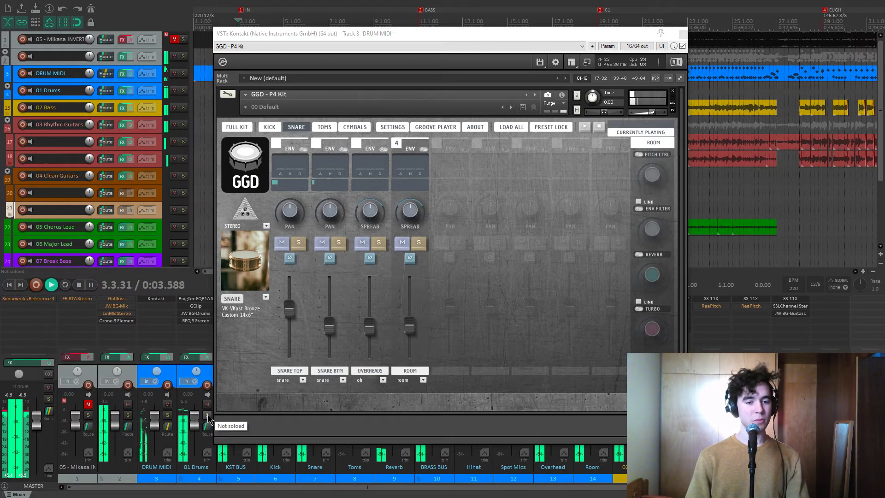
{"action": "left_click", "coordinate": [412, 331]}
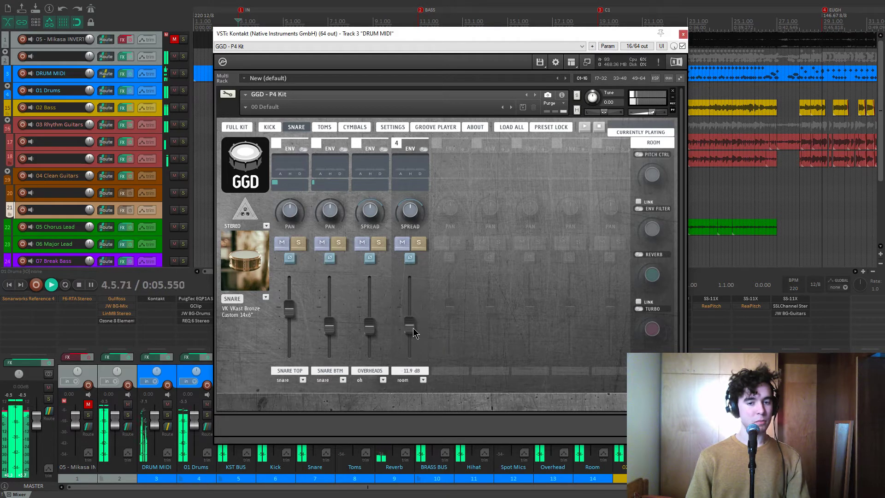
{"action": "mouse_move", "coordinate": [411, 329]}
{"action": "left_mouse_down"}
{"action": "mouse_move", "coordinate": [401, 363]}
{"action": "mouse_move", "coordinate": [404, 329]}
{"action": "mouse_move", "coordinate": [411, 332]}
{"action": "left_mouse_up"}
{"action": "key", "text": "space"}
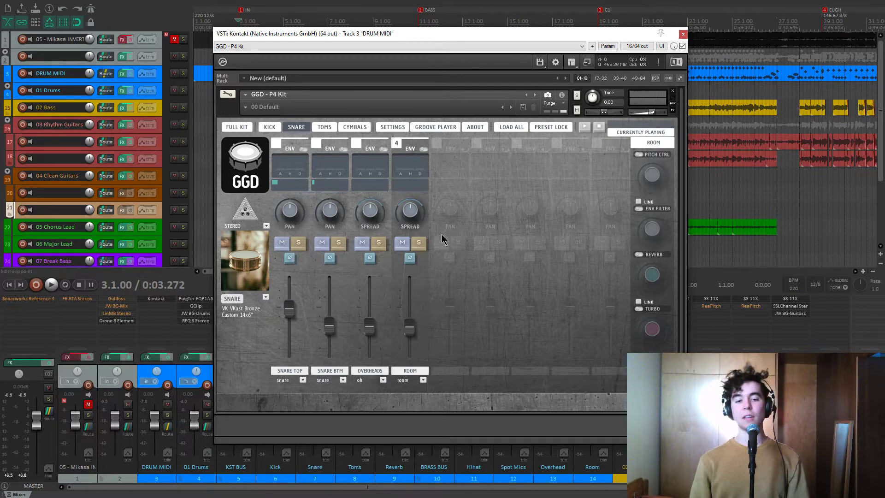
{"action": "left_click", "coordinate": [683, 35]}
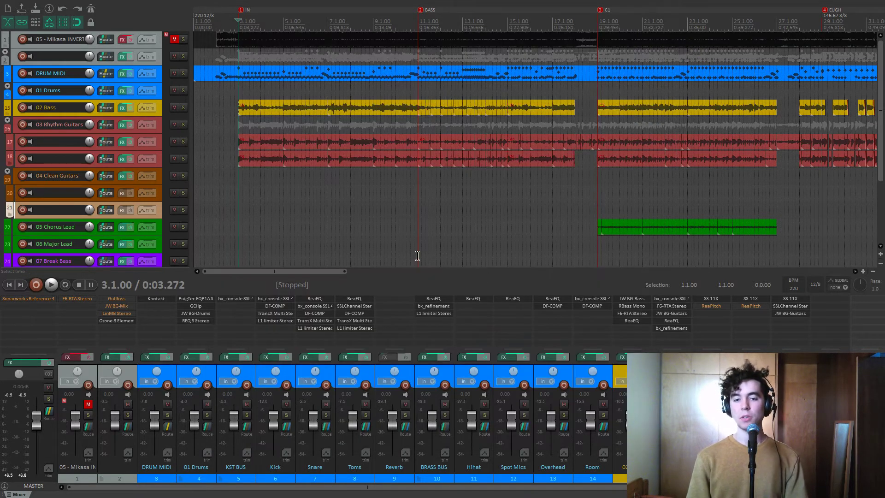
Solo the 02 Bass track and audition it with its effects active from the IN marker
{"action": "key", "text": "2"}
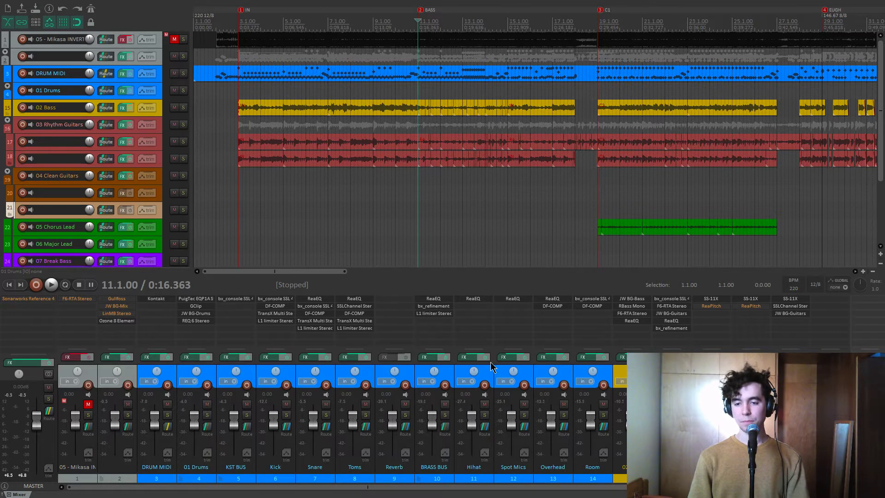
{"action": "scroll", "coordinate": [491, 366], "scroll_direction": "right", "scroll_amount": 7}
{"action": "left_click", "coordinate": [395, 232]}
{"action": "key", "text": "1"}
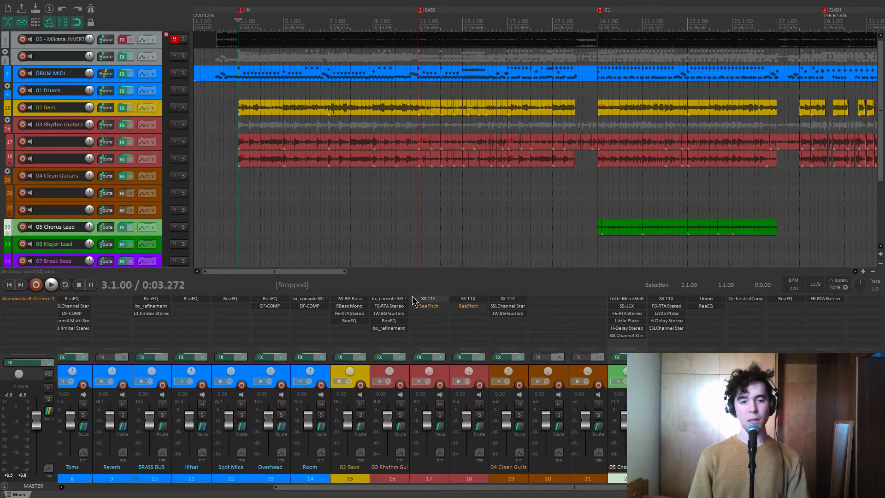
{"action": "left_click", "coordinate": [365, 372]}
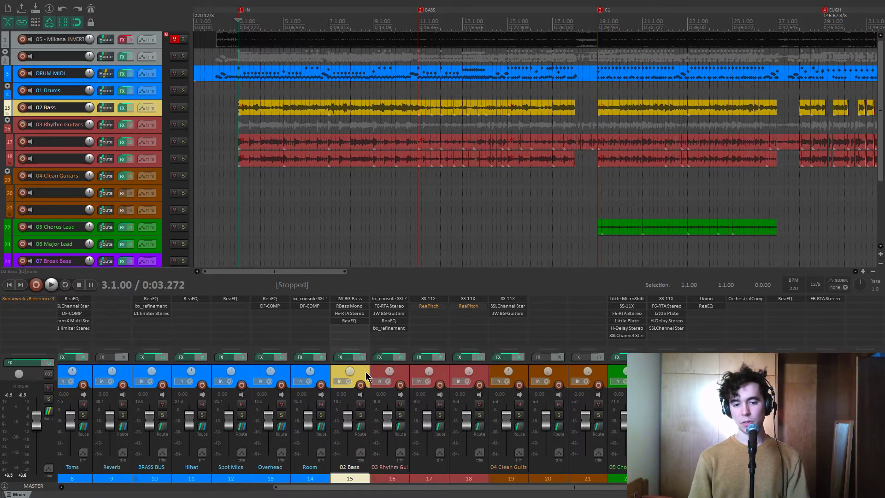
{"action": "left_click", "coordinate": [361, 416]}
{"action": "scroll", "coordinate": [359, 257], "scroll_direction": "up", "scroll_amount": 3}
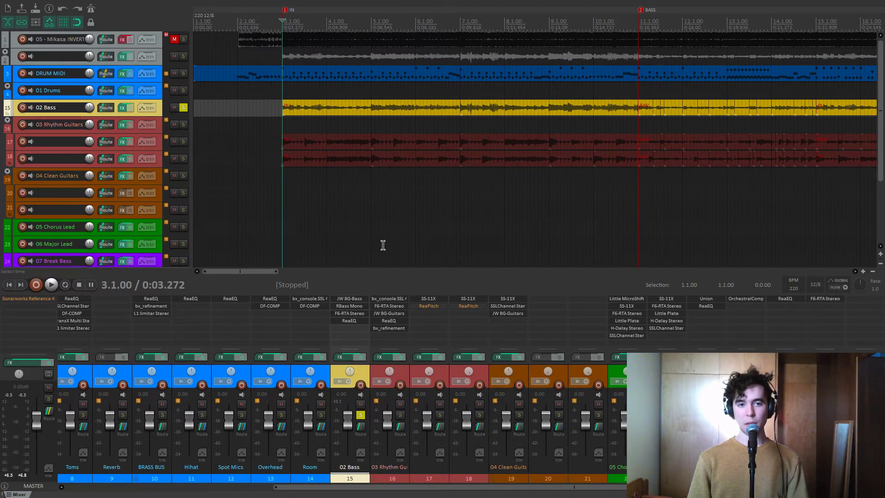
{"action": "key", "text": "space"}
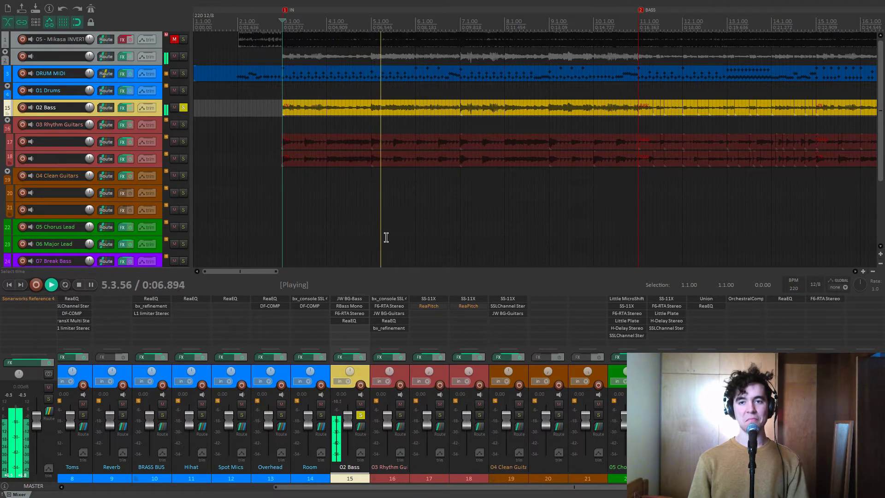
{"action": "key", "text": "space"}
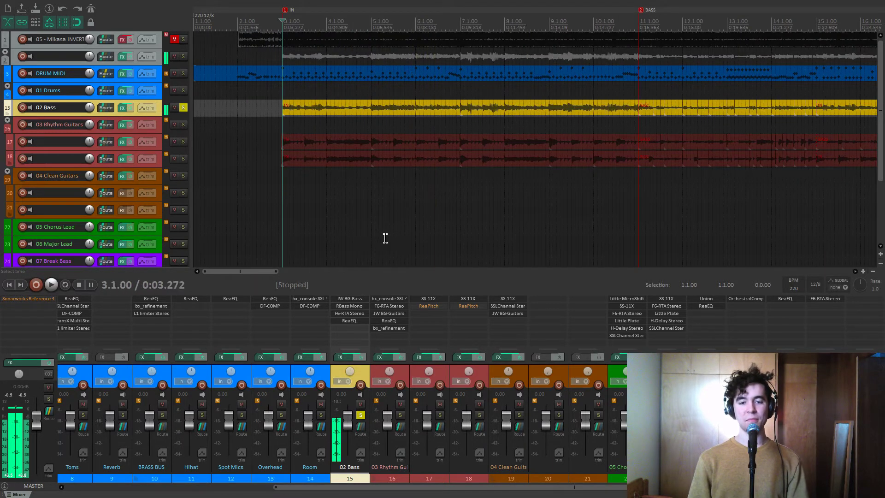
Bypass all effects on the 02 Bass track and audition the soloed raw bass from the IN marker
{"action": "key", "text": "b"}
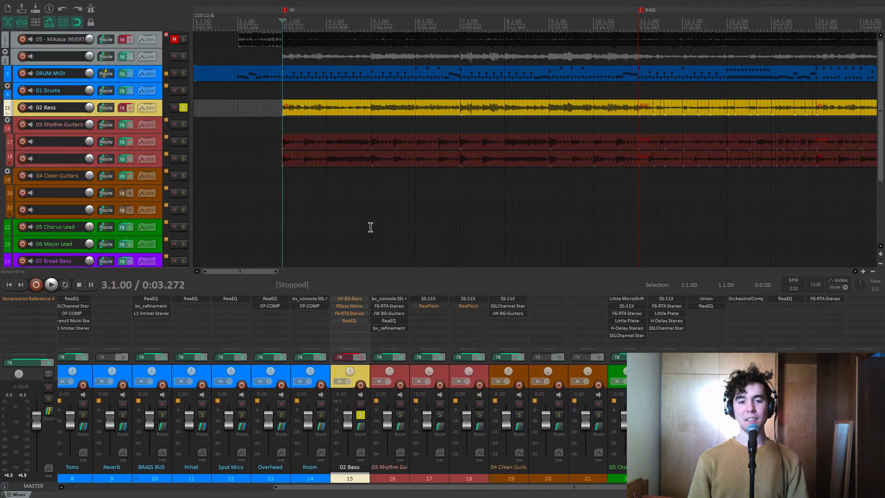
{"action": "key", "text": "space"}
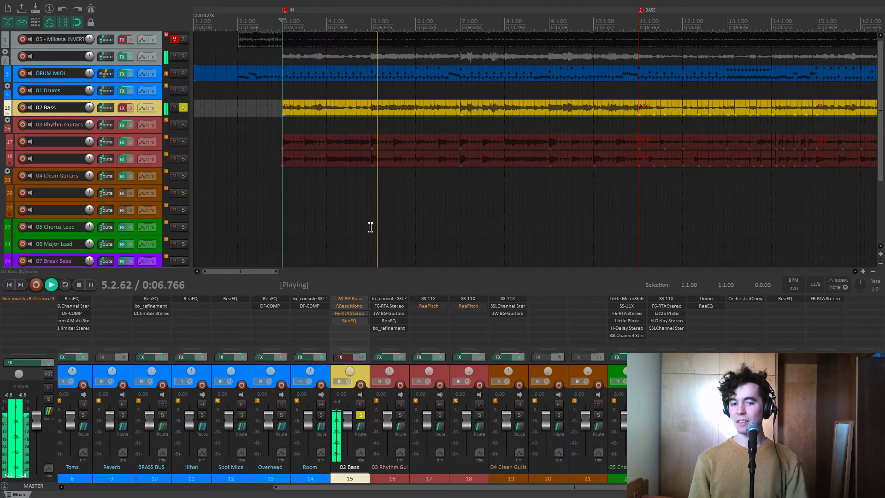
{"action": "key", "text": "space"}
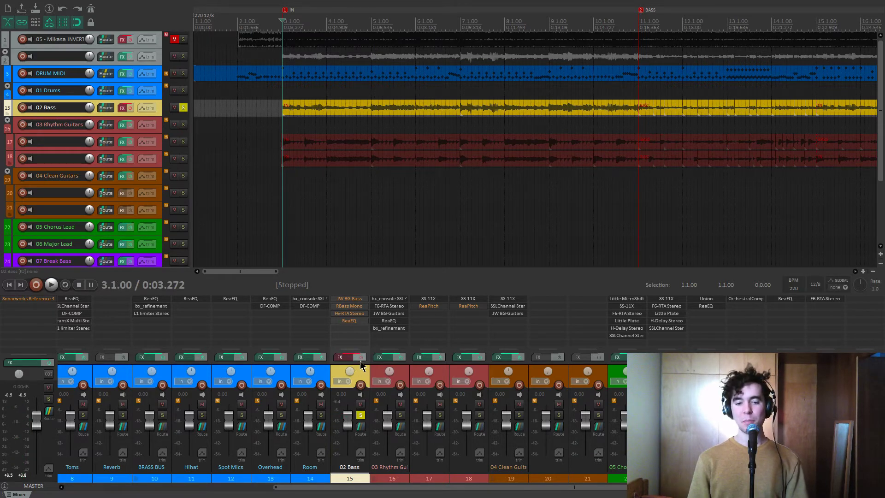
Unsolo 02 Bass and play the full mix with its effects bypassed, raising the bass volume to +4.62 dB
{"action": "left_click", "coordinate": [360, 415]}
{"action": "key", "text": "space"}
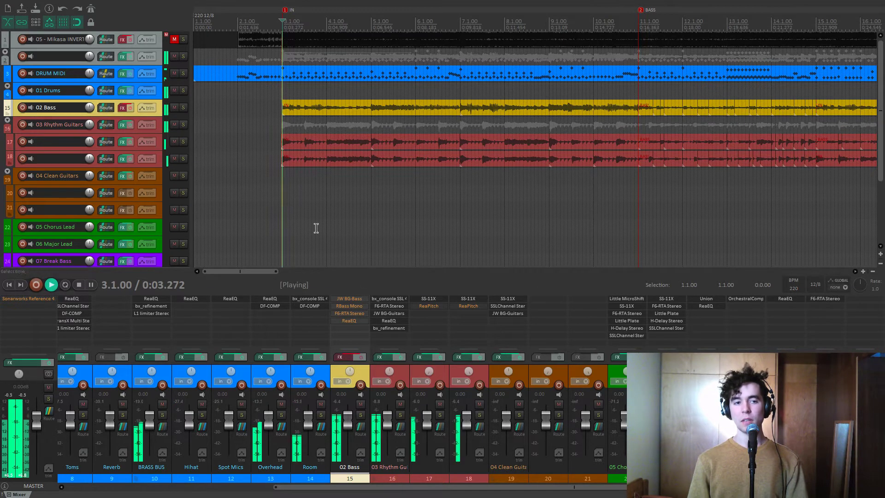
{"action": "mouse_move", "coordinate": [89, 107]}
{"action": "left_mouse_down"}
{"action": "mouse_move", "coordinate": [89, 98]}
{"action": "mouse_move", "coordinate": [92, 114]}
{"action": "left_mouse_up"}
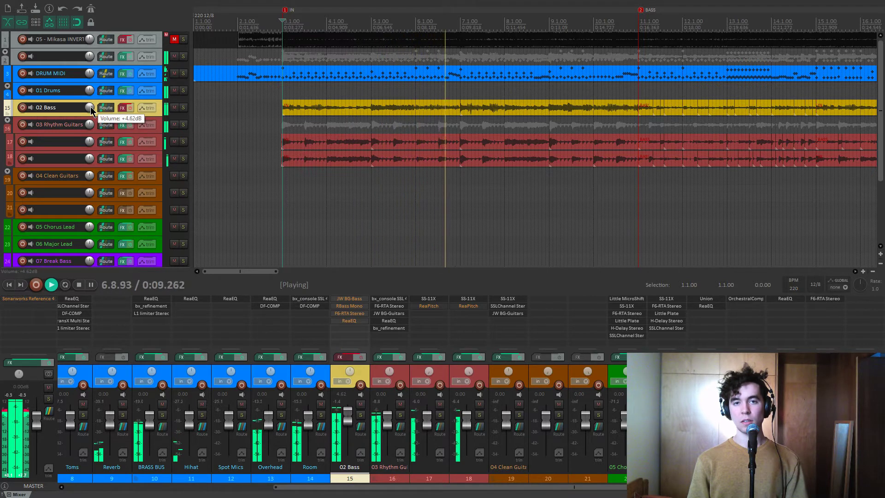
{"action": "key", "text": "space"}
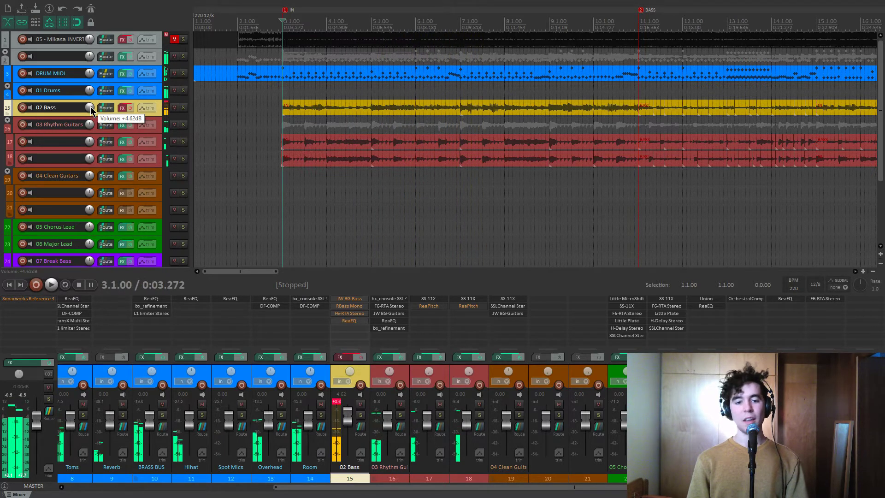
Reset the 02 Bass volume to 0 dB and solo the track again with its effects re-enabled
{"action": "double_click", "coordinate": [91, 110]}
{"action": "left_click", "coordinate": [361, 357]}
{"action": "left_click", "coordinate": [360, 415]}
Bypass F6-RTA Stereo, ReaEQ and RBass Mono on 02 Bass, leaving only JW BG-Bass active
{"action": "left_click", "coordinate": [348, 313], "text": "shift"}
{"action": "left_click", "coordinate": [349, 320], "text": "shift"}
{"action": "left_click", "coordinate": [349, 306], "text": "shift"}
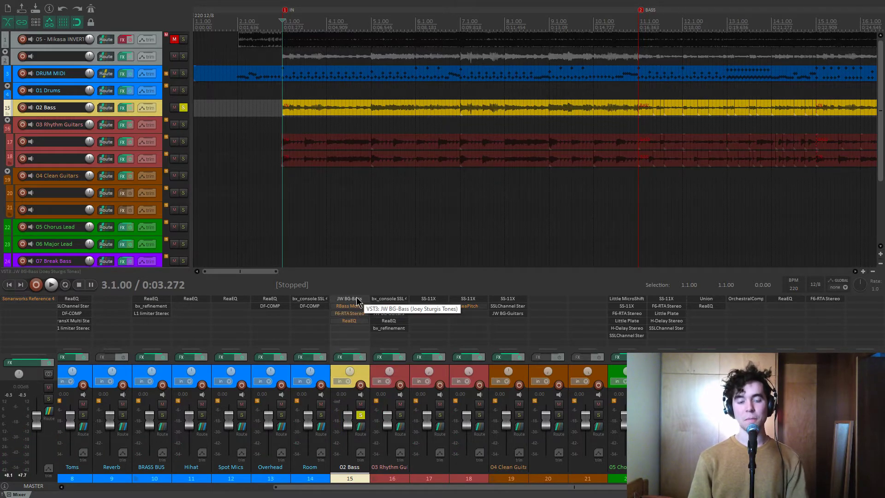
Open the JW BG-Bass plugin on 02 Bass and place its window over the arrangement, clear of the track list
{"action": "left_click", "coordinate": [357, 299]}
{"action": "left_click_drag", "start_coordinate": [309, 137], "coordinate": [540, 63]}
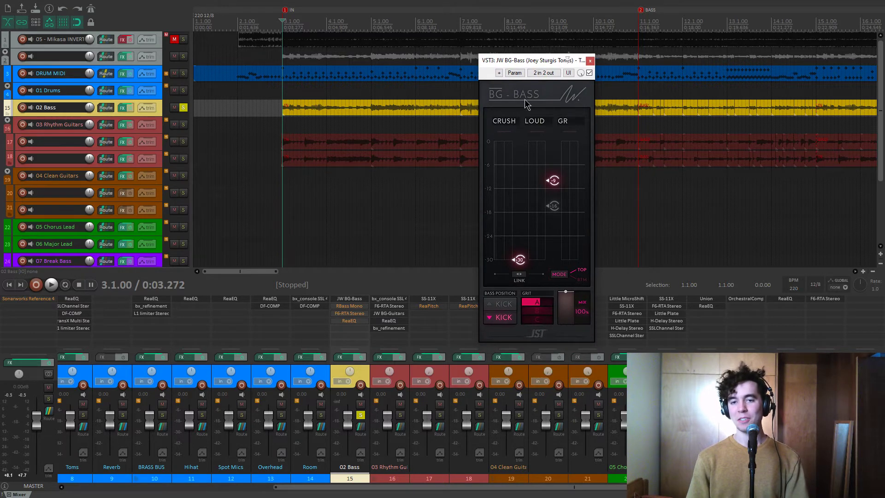
{"action": "left_click_drag", "start_coordinate": [544, 66], "coordinate": [537, 64]}
Compare BG-Bass's TOP and BTM modes, auditioning the soloed bass in BTM before switching back to TOP
{"action": "left_click", "coordinate": [552, 273]}
{"action": "left_click", "coordinate": [555, 276]}
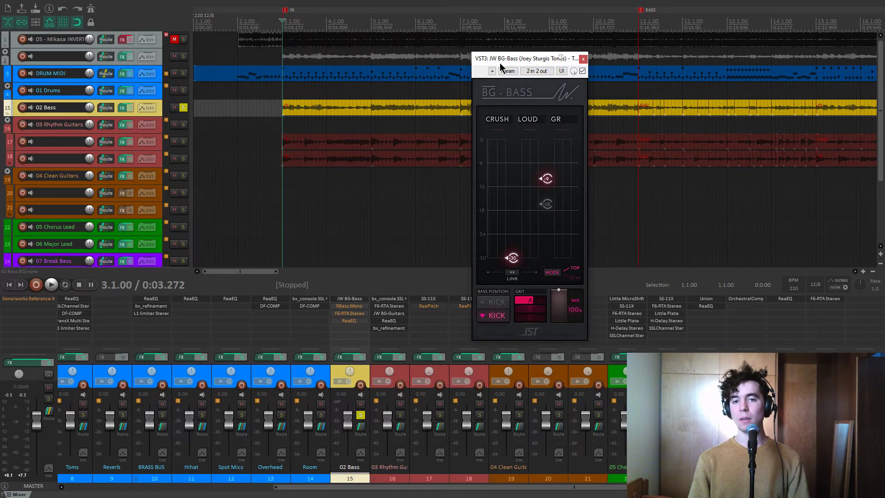
{"action": "left_click_drag", "start_coordinate": [520, 62], "coordinate": [526, 58]}
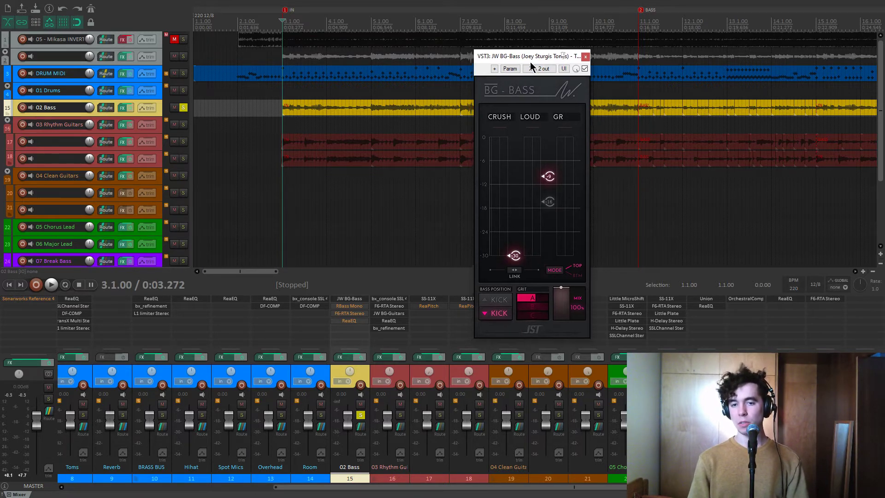
{"action": "left_click", "coordinate": [554, 272]}
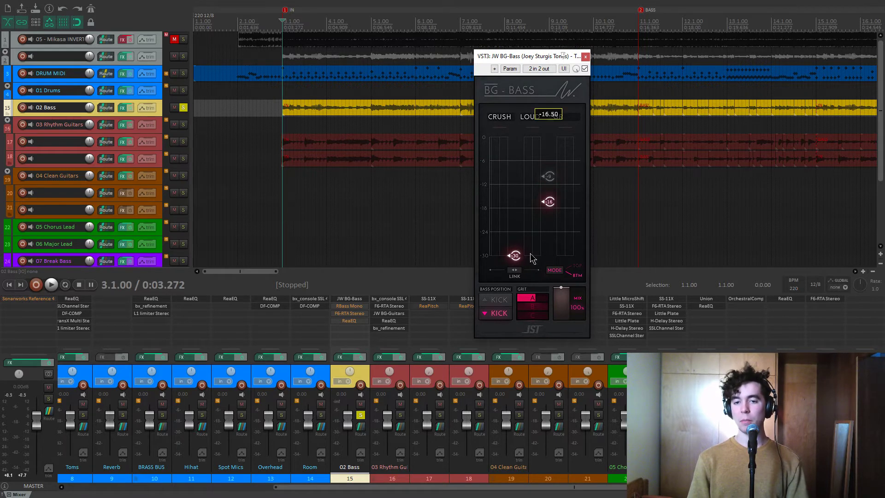
{"action": "left_click", "coordinate": [555, 272]}
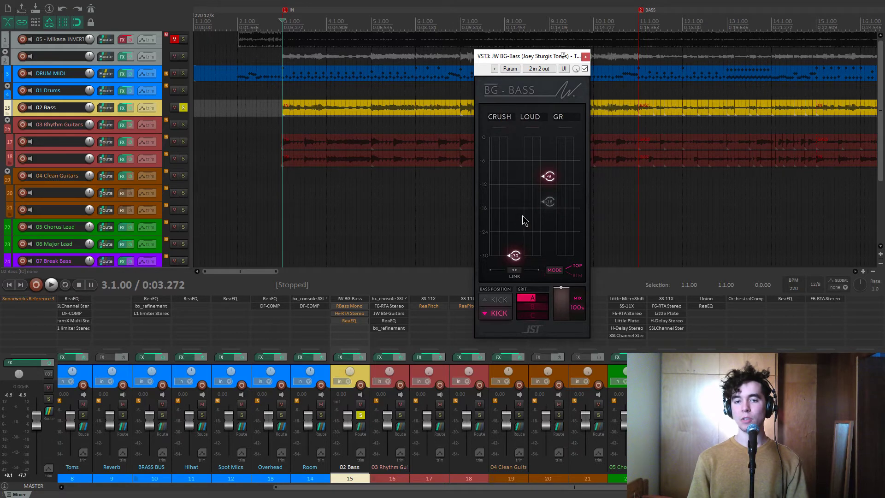
{"action": "left_click", "coordinate": [555, 271]}
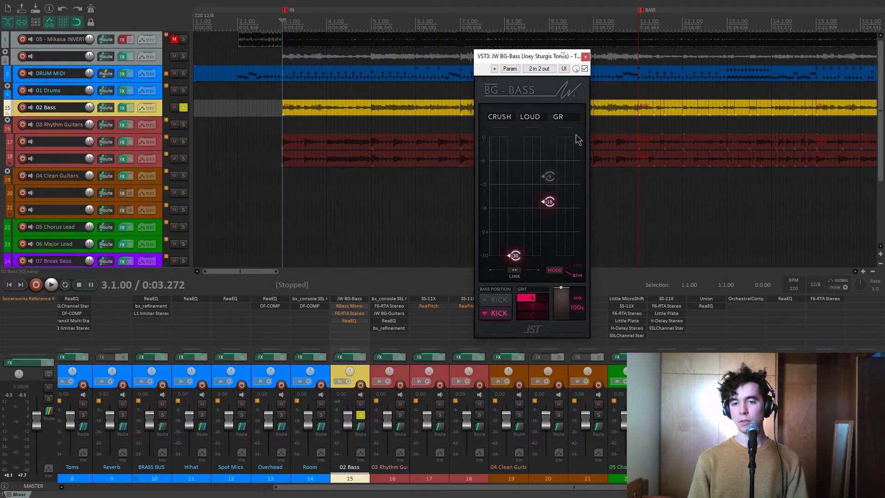
{"action": "key", "text": "space"}
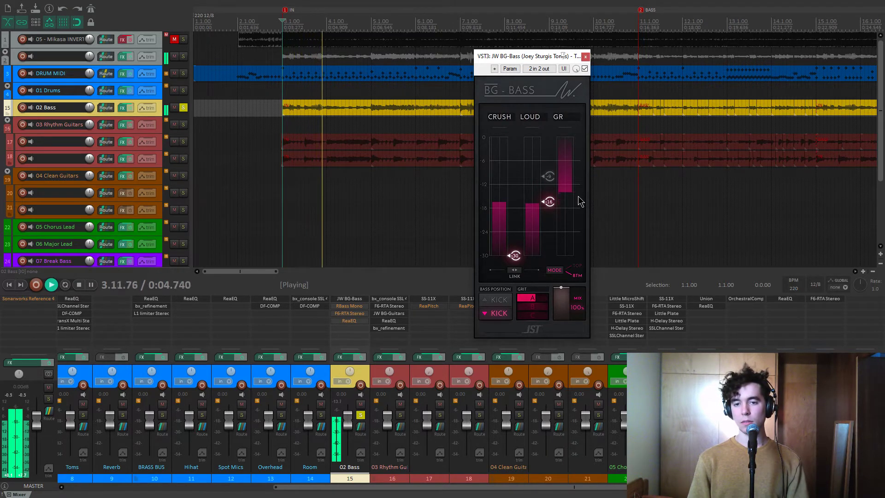
{"action": "left_click", "coordinate": [554, 270]}
Try the TOP mode level handle in BG-Bass at -10.50 while auditioning the soloed bass
{"action": "mouse_move", "coordinate": [553, 179]}
{"action": "key", "text": "space"}
{"action": "mouse_move", "coordinate": [553, 182]}
{"action": "left_mouse_down"}
{"action": "mouse_move", "coordinate": [554, 141]}
{"action": "mouse_move", "coordinate": [558, 237]}
{"action": "mouse_move", "coordinate": [553, 177]}
{"action": "left_mouse_up"}
{"action": "key", "text": "space"}
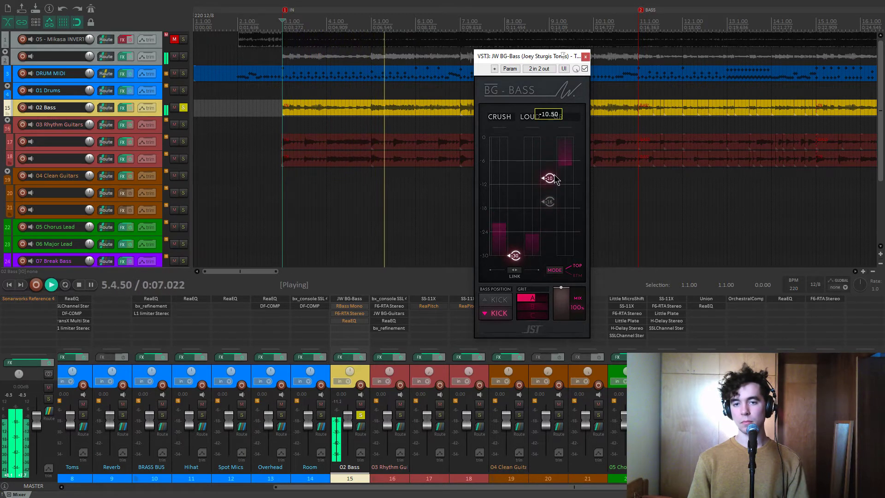
{"action": "key", "text": "space"}
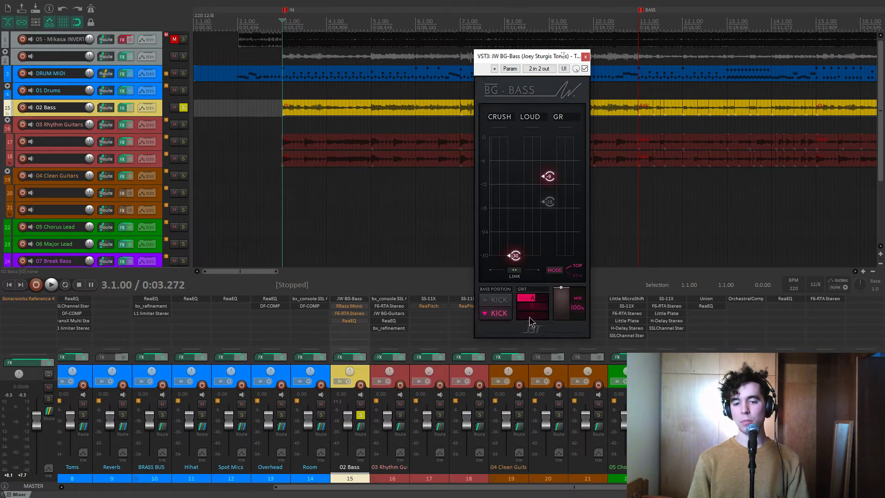
Audition other GRIT settings in BG-Bass, including the middle type, and set GRIT type A to about 65
{"action": "key", "text": "space"}
{"action": "mouse_move", "coordinate": [530, 321]}
{"action": "left_mouse_down"}
{"action": "mouse_move", "coordinate": [521, 300]}
{"action": "mouse_move", "coordinate": [530, 307]}
{"action": "mouse_move", "coordinate": [523, 311]}
{"action": "left_mouse_up"}
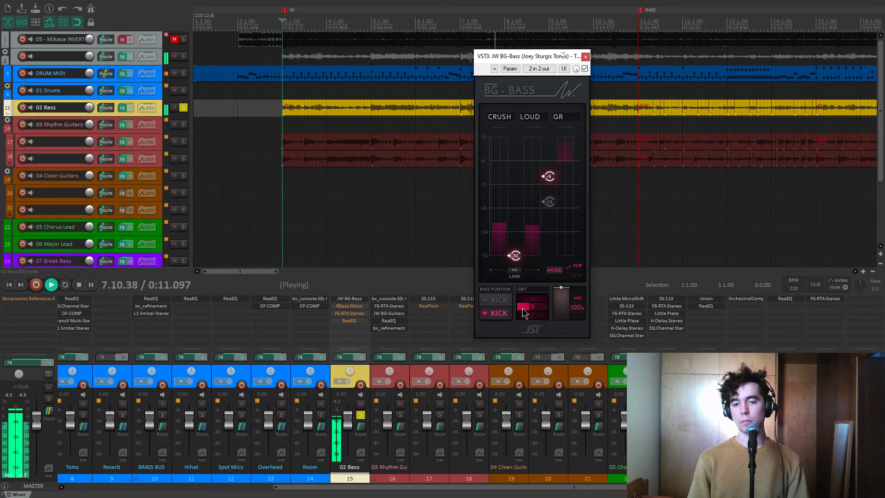
{"action": "left_click_drag", "start_coordinate": [521, 308], "coordinate": [533, 304]}
{"action": "key", "text": "space"}
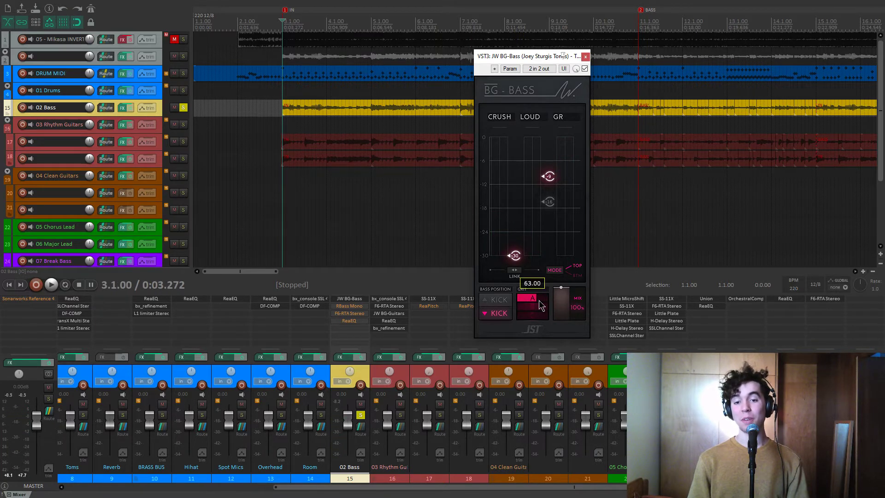
{"action": "key", "text": "space"}
{"action": "key", "text": "space"}
{"action": "left_click_drag", "start_coordinate": [541, 305], "coordinate": [544, 305]}
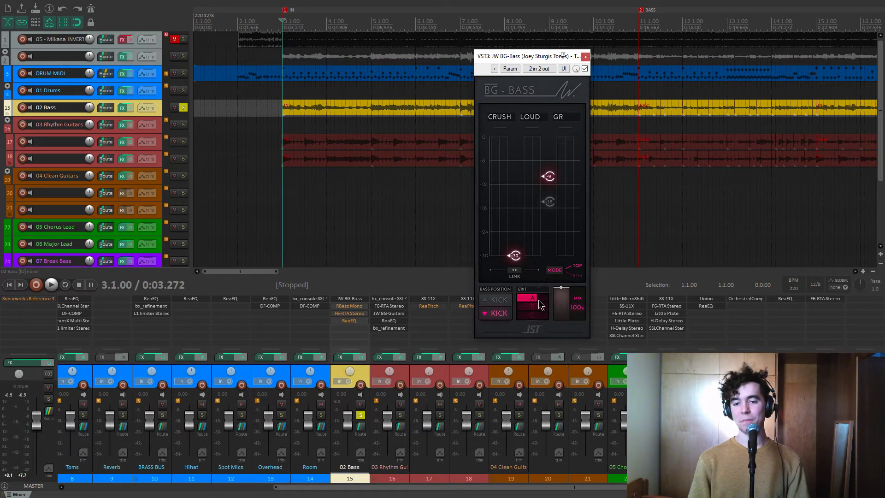
Compare the below-kick and above-kick bass positions in BG-Bass during soloed playback, ending above the kick
{"action": "key", "text": "space"}
{"action": "left_click", "coordinate": [500, 301]}
{"action": "left_click", "coordinate": [498, 305]}
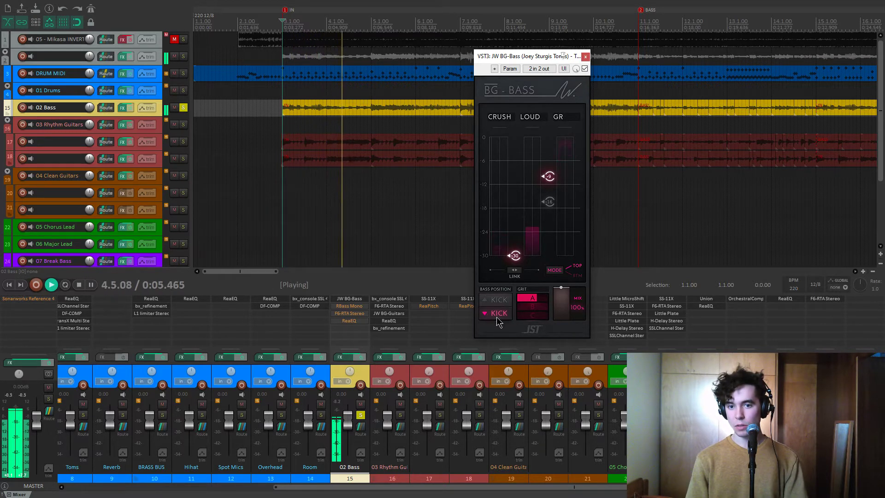
{"action": "left_click", "coordinate": [496, 302]}
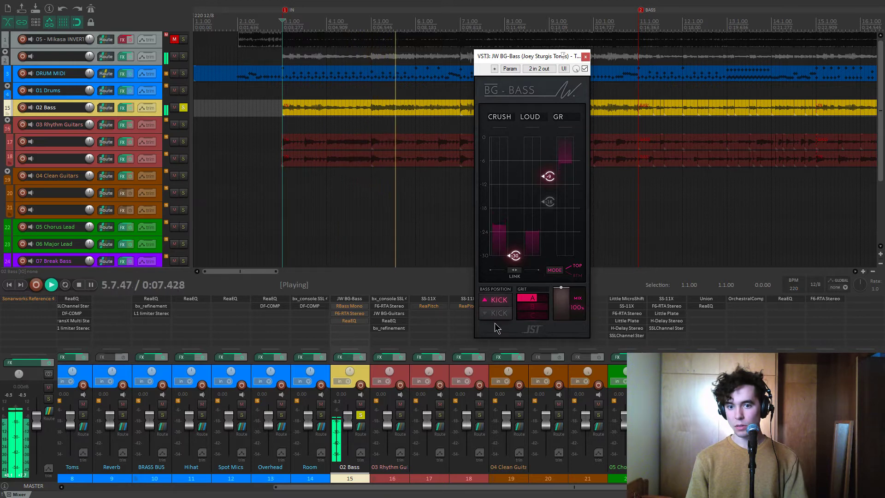
{"action": "key", "text": "space"}
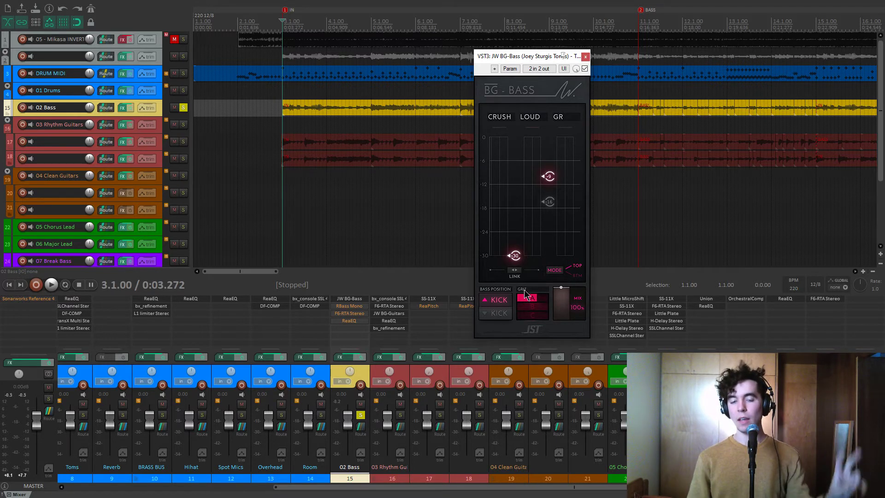
Toggle BG-Bass's bass position between below and above the kick with playback stopped, finishing above the kick
{"action": "left_click", "coordinate": [502, 317]}
{"action": "left_click", "coordinate": [502, 317]}
{"action": "left_click", "coordinate": [500, 303]}
{"action": "left_click", "coordinate": [501, 317]}
{"action": "left_click", "coordinate": [495, 304]}
{"action": "left_click", "coordinate": [494, 302]}
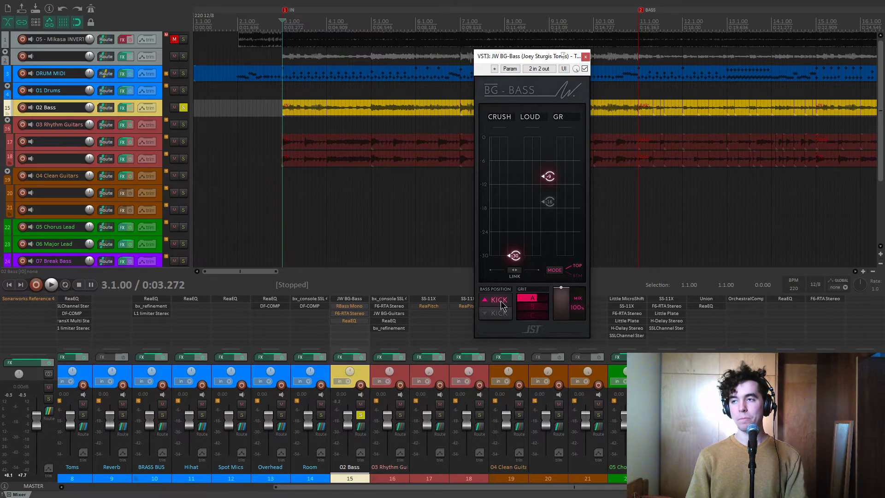
{"action": "left_click", "coordinate": [498, 314]}
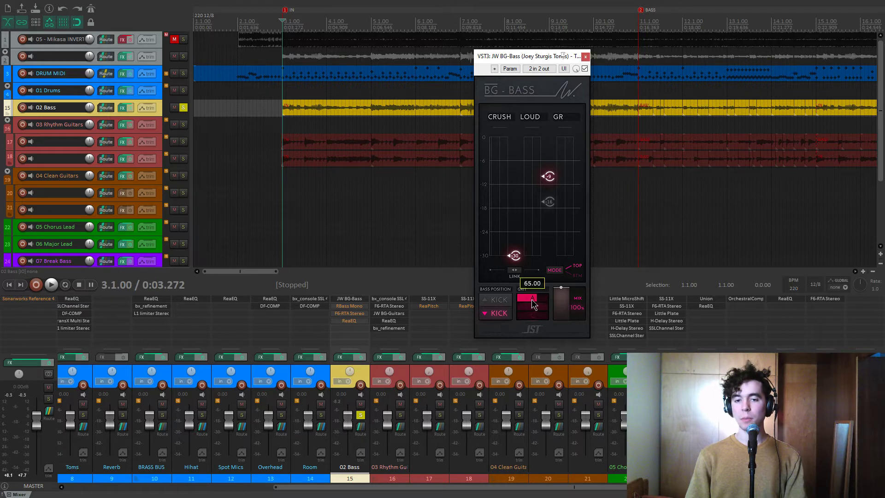
{"action": "left_click", "coordinate": [502, 301]}
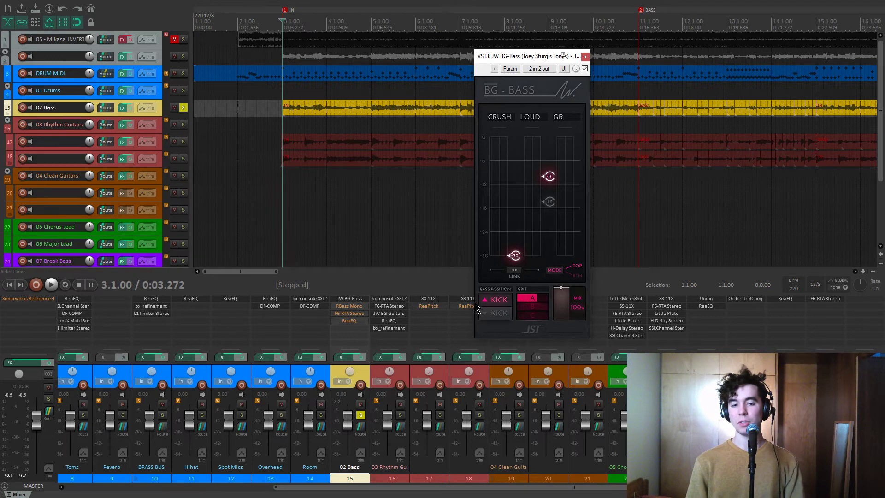
Add ReaEQ to 02 Bass and make its first band a high pass at 51.8 Hz
{"action": "left_click", "coordinate": [360, 338]}
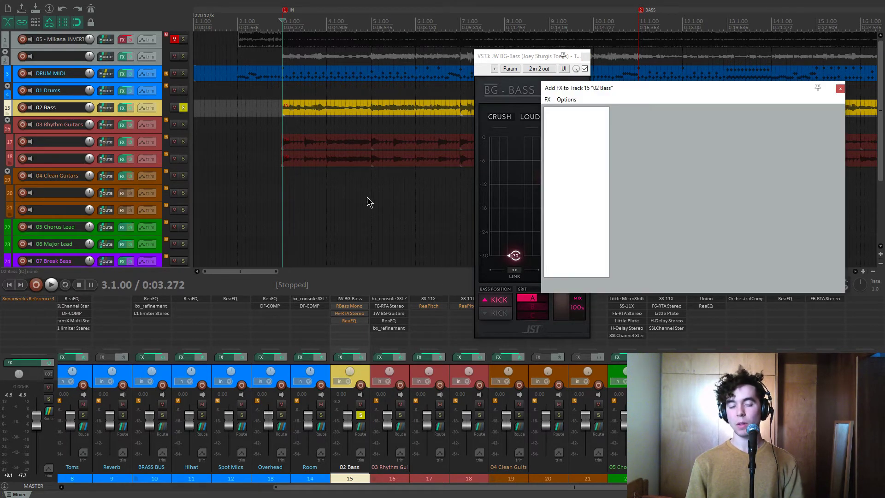
{"action": "left_click", "coordinate": [567, 170]}
{"action": "double_click", "coordinate": [631, 109]}
{"action": "left_click", "coordinate": [115, 141]}
{"action": "left_click", "coordinate": [96, 173]}
{"action": "left_click_drag", "start_coordinate": [146, 35], "coordinate": [359, 91]}
{"action": "left_click_drag", "start_coordinate": [305, 210], "coordinate": [293, 210]}
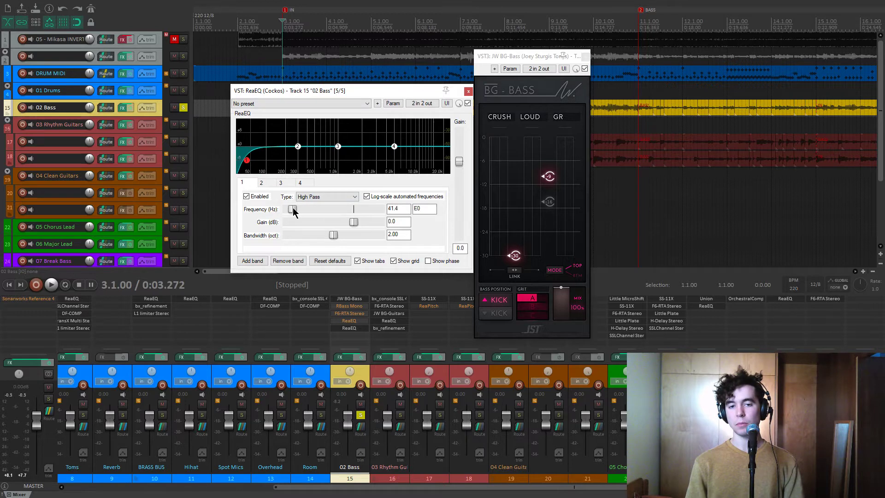
{"action": "left_click_drag", "start_coordinate": [293, 212], "coordinate": [294, 213]}
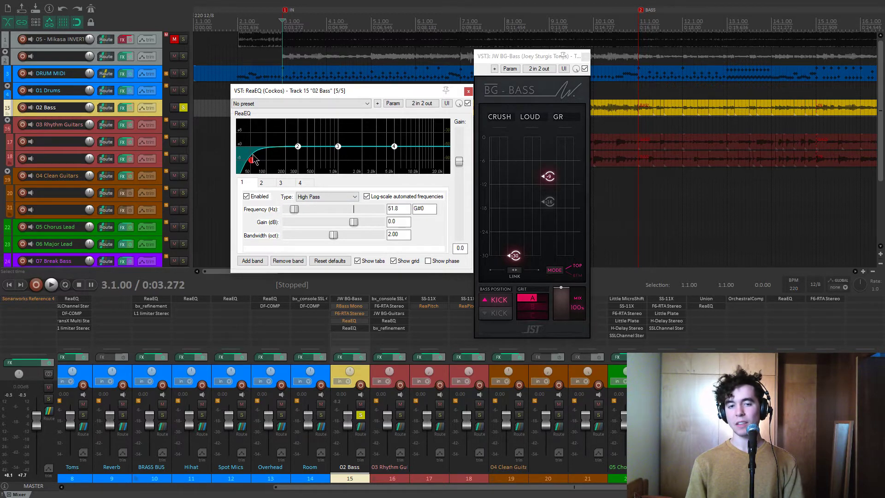
Boost ReaEQ's band 2 by 2.0 dB at 58.6 Hz and set BG-Bass's bass position below the kick
{"action": "left_click_drag", "start_coordinate": [297, 146], "coordinate": [266, 145]}
{"action": "left_click", "coordinate": [497, 315]}
{"action": "left_click", "coordinate": [252, 161]}
{"action": "left_click_drag", "start_coordinate": [294, 209], "coordinate": [296, 210]}
{"action": "left_click", "coordinate": [264, 142]}
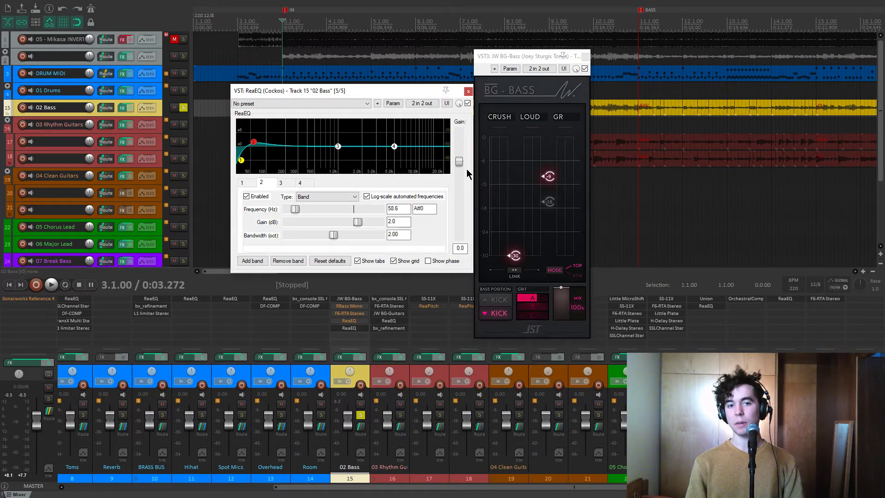
Remove the newly added ReaEQ from 02 Bass and close the BG-Bass window with its position below the kick
{"action": "left_click", "coordinate": [468, 92]}
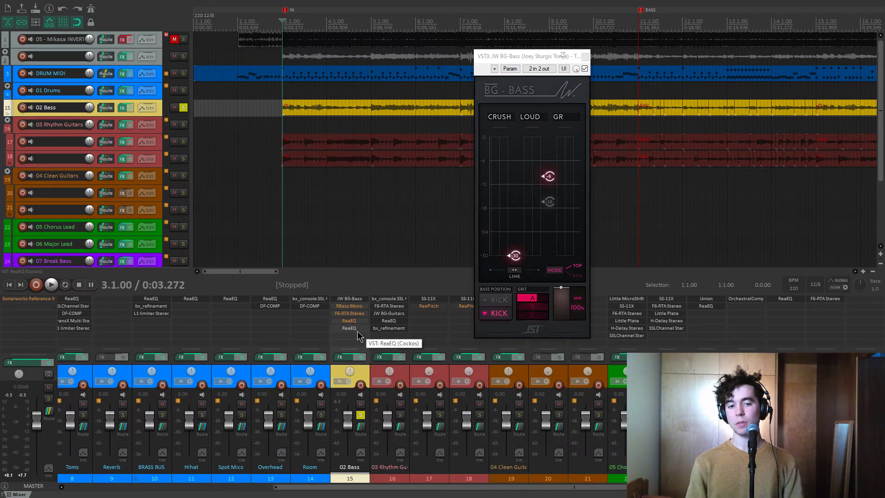
{"action": "left_click", "coordinate": [357, 329], "text": "alt"}
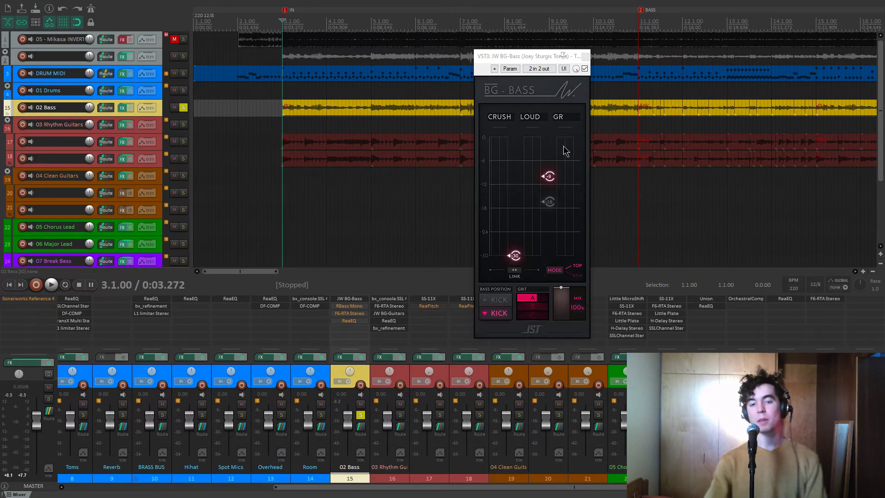
{"action": "mouse_move", "coordinate": [546, 142]}
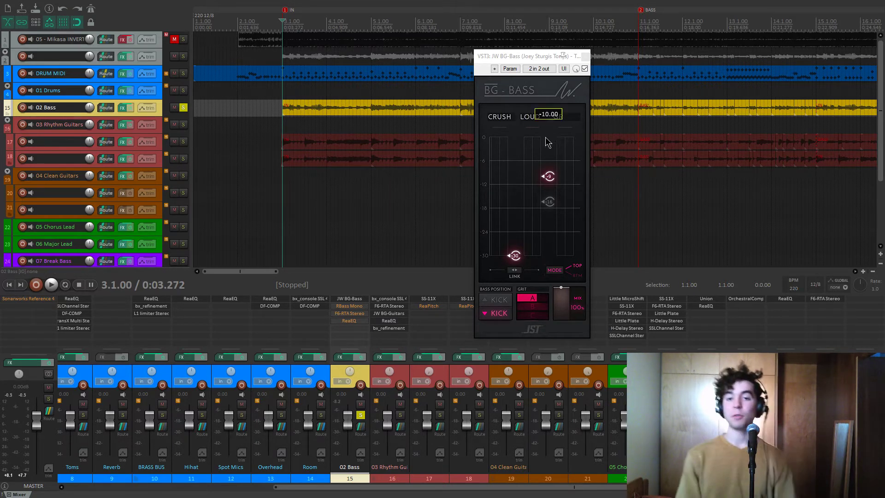
{"action": "left_click", "coordinate": [503, 305]}
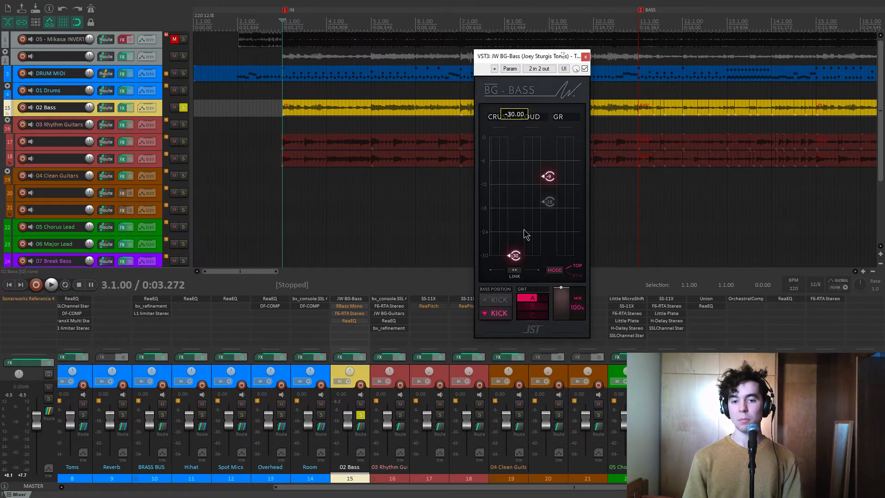
{"action": "left_click", "coordinate": [585, 57]}
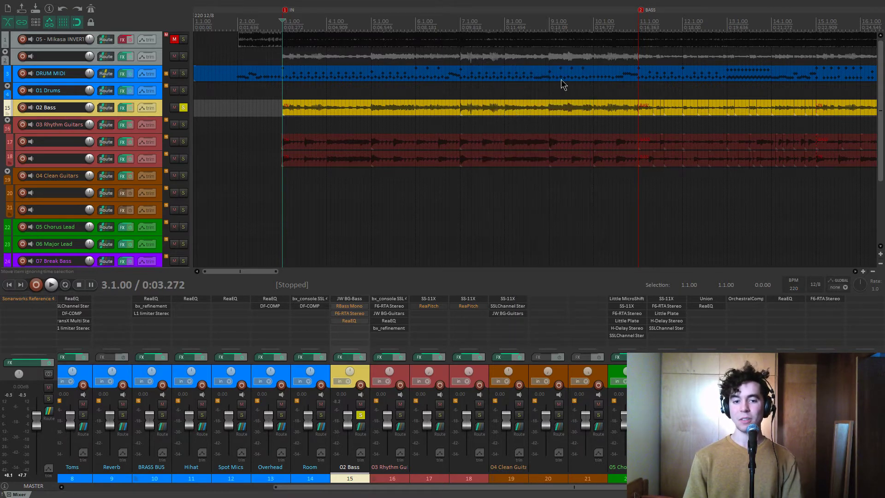
Enable RBass Mono on 02 Bass and audition its intensity on the soloed bass, finishing at -21.0 dB with the frequency at 70 Hz
{"action": "left_click", "coordinate": [349, 306]}
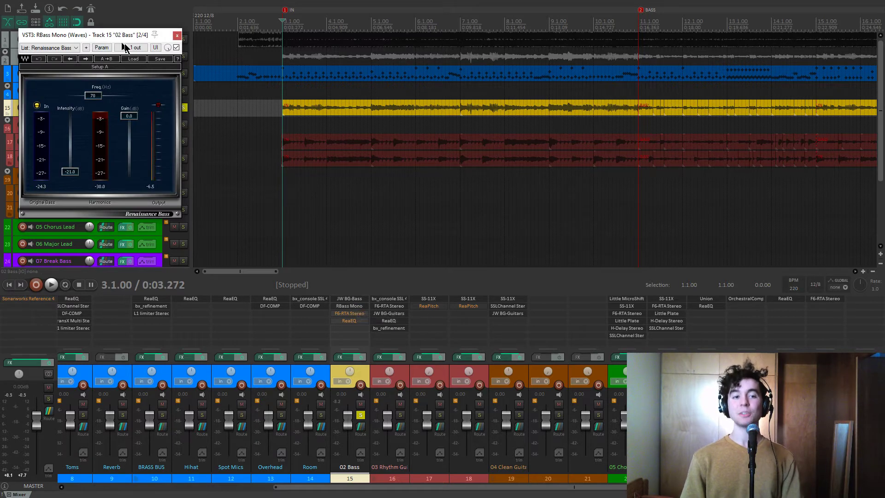
{"action": "left_click_drag", "start_coordinate": [118, 36], "coordinate": [201, 76]}
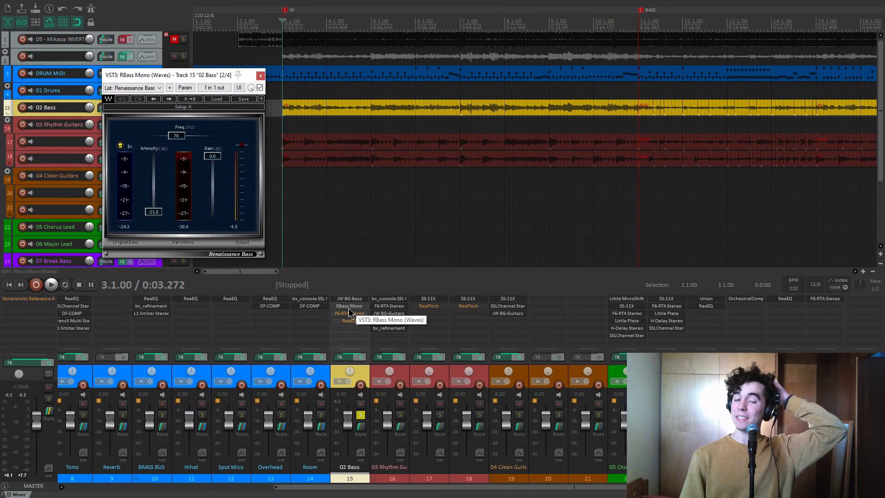
{"action": "left_click_drag", "start_coordinate": [179, 141], "coordinate": [179, 146]}
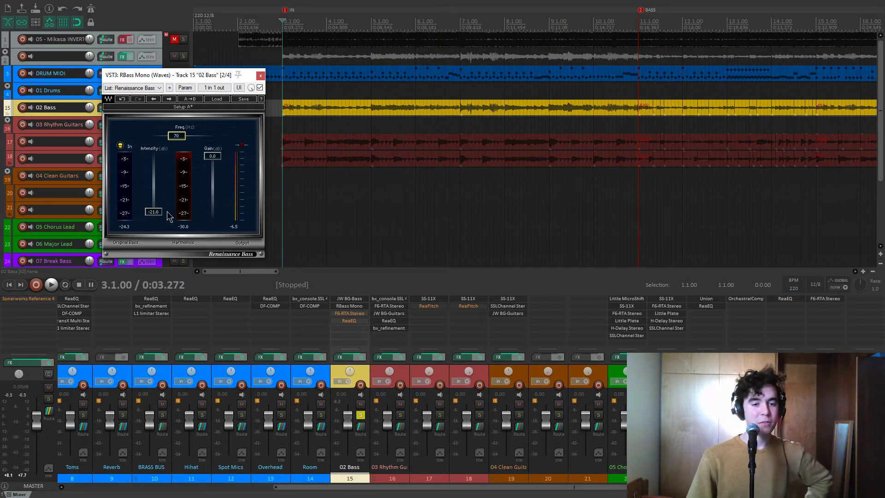
{"action": "key", "text": "space"}
{"action": "mouse_move", "coordinate": [169, 217]}
{"action": "left_mouse_down"}
{"action": "mouse_move", "coordinate": [169, 203]}
{"action": "mouse_move", "coordinate": [158, 217]}
{"action": "left_mouse_up"}
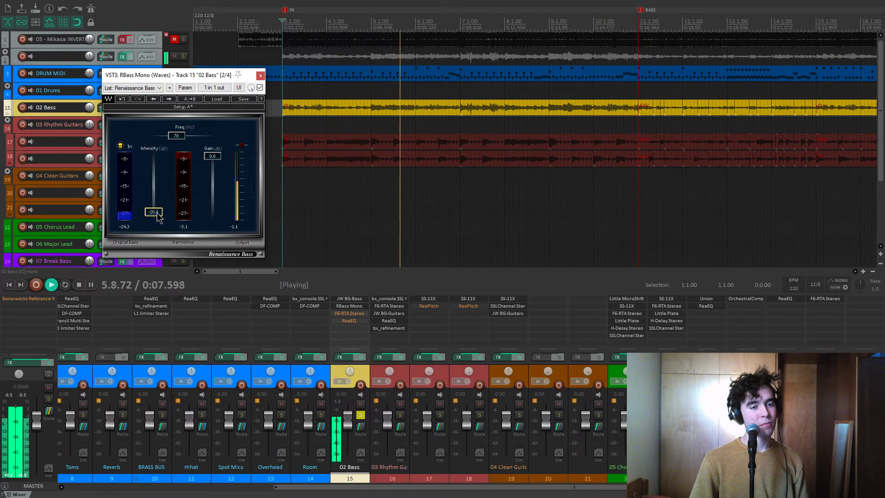
{"action": "key", "text": "space"}
{"action": "left_click_drag", "start_coordinate": [158, 218], "coordinate": [158, 218]}
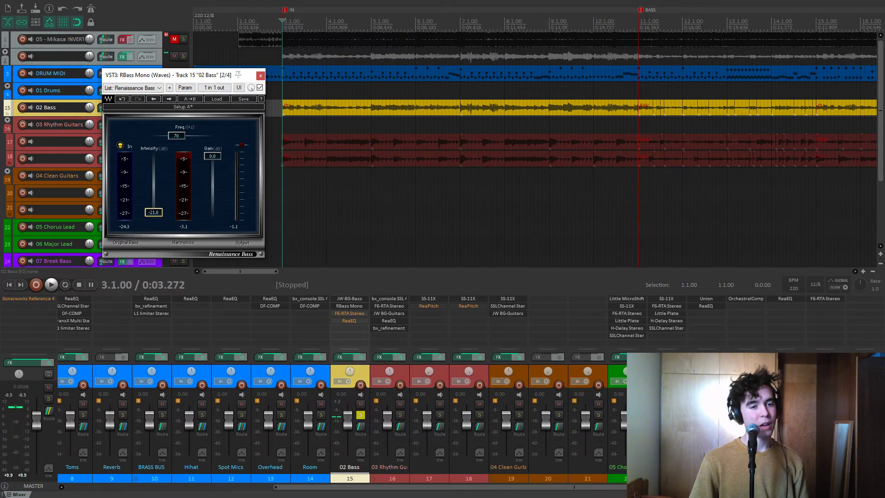
Compare the soloed bass with RBass bypassed and active during playback, leave RBass active, and close its window
{"action": "key", "text": "space"}
{"action": "left_click", "coordinate": [260, 88]}
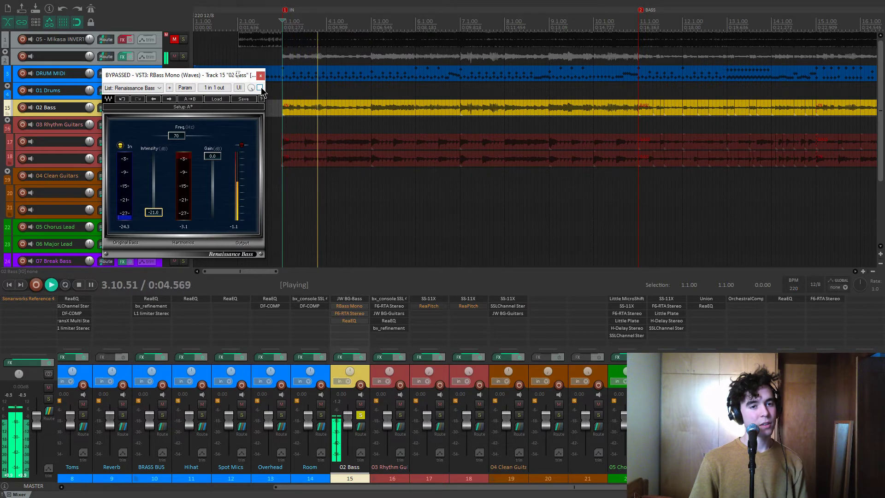
{"action": "left_click", "coordinate": [260, 88]}
{"action": "left_click", "coordinate": [260, 87]}
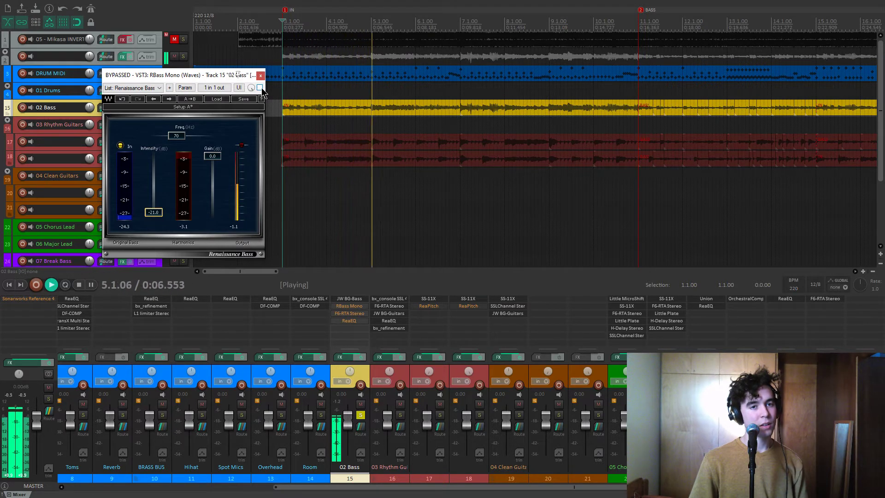
{"action": "left_click", "coordinate": [260, 88]}
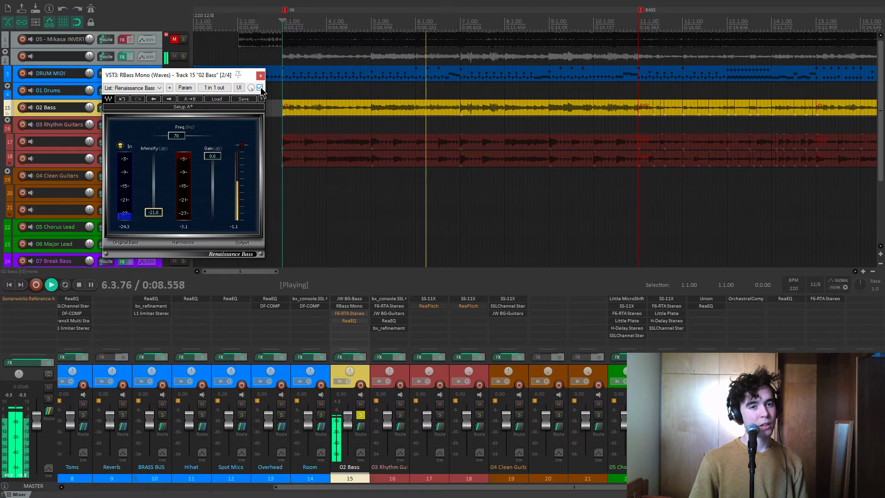
{"action": "key", "text": "space"}
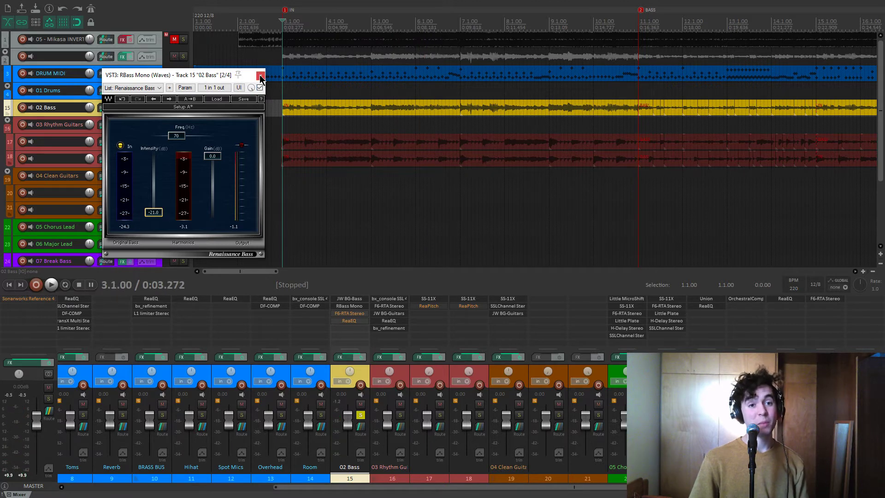
{"action": "left_click", "coordinate": [261, 75]}
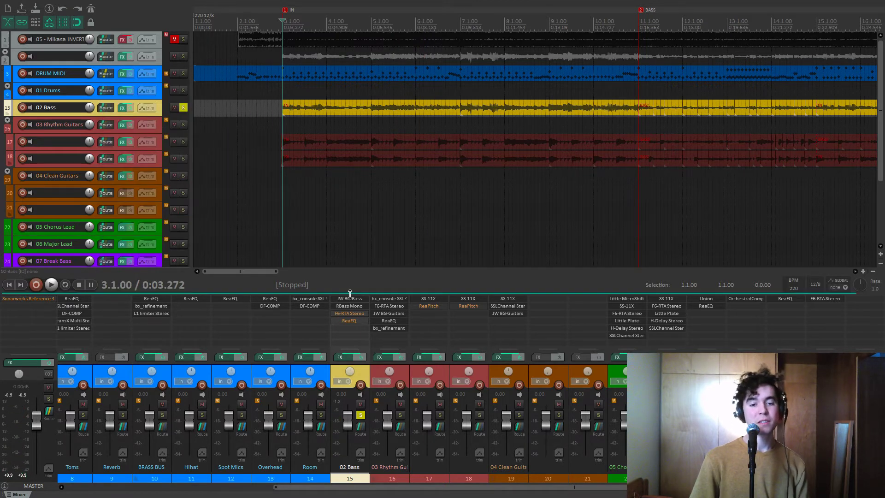
Enable F6-RTA Stereo on 02 Bass, review its 40 Hz high-pass filter alongside BG-Bass's bass position, and close both plugin windows
{"action": "left_click", "coordinate": [363, 313]}
{"action": "left_click_drag", "start_coordinate": [287, 194], "coordinate": [586, 69]}
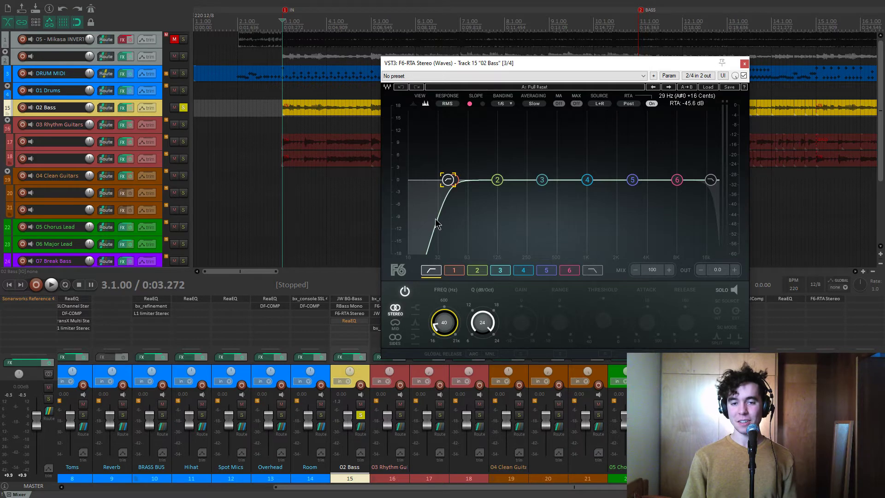
{"action": "left_click", "coordinate": [348, 299]}
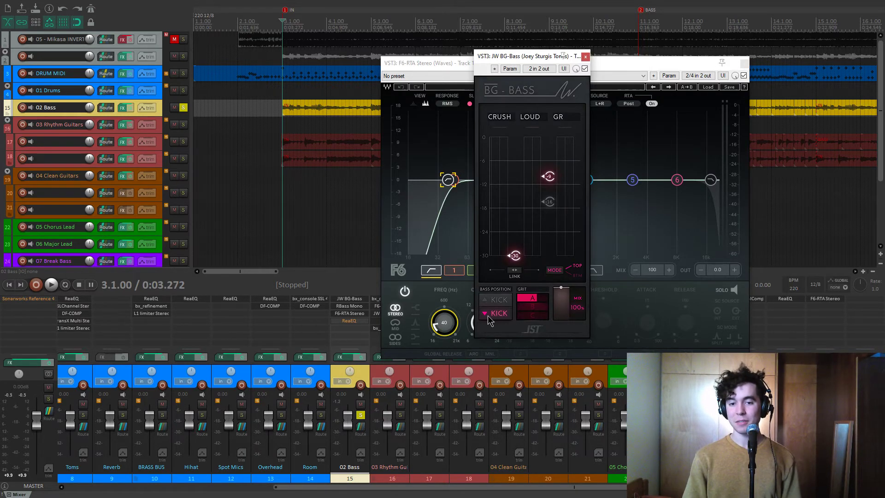
{"action": "left_click_drag", "start_coordinate": [541, 61], "coordinate": [590, 63]}
{"action": "left_click", "coordinate": [581, 52]}
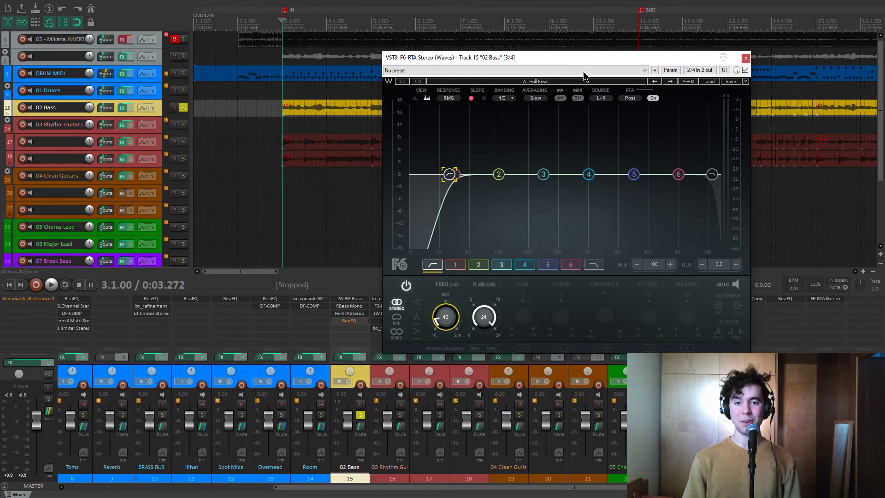
{"action": "left_click_drag", "start_coordinate": [584, 74], "coordinate": [599, 75]}
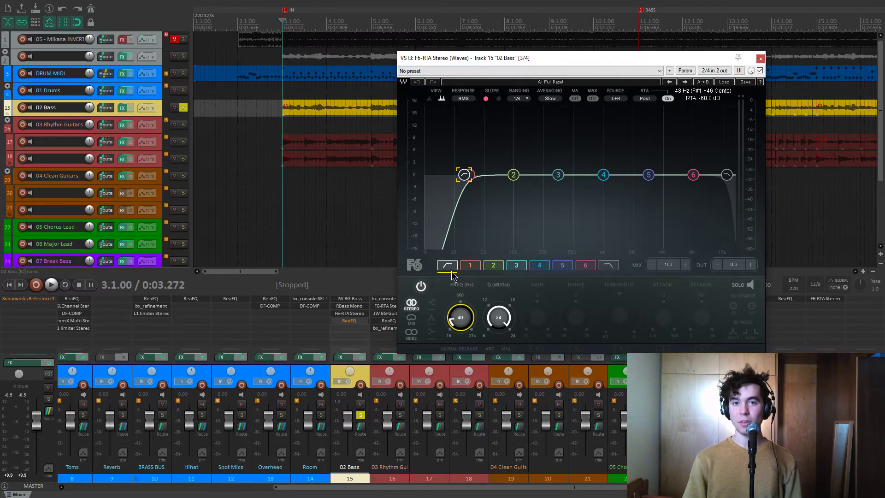
{"action": "left_click", "coordinate": [761, 58]}
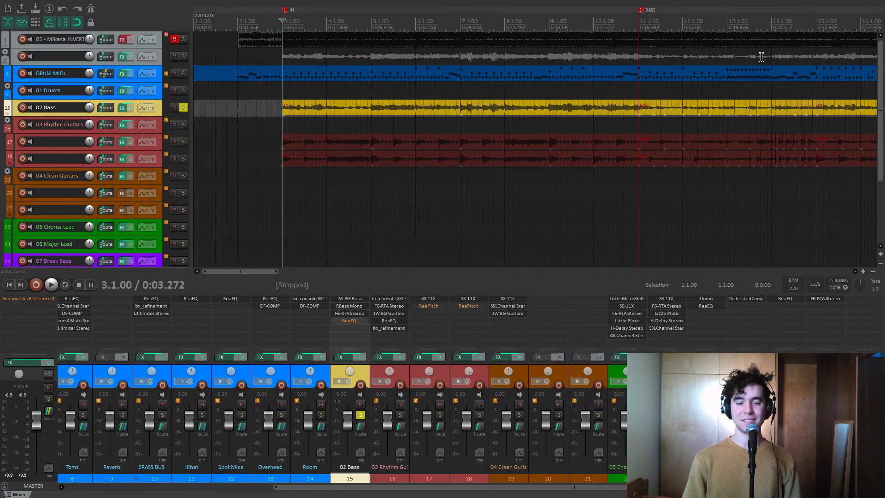
Enable the ReaEQ on 02 Bass and select its band 3 at 668.5 Hz
{"action": "left_click", "coordinate": [353, 322]}
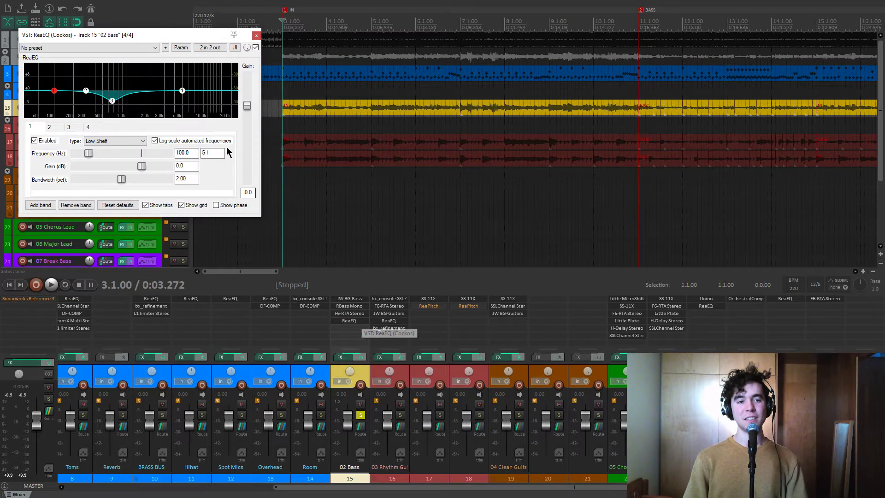
{"action": "left_click_drag", "start_coordinate": [216, 35], "coordinate": [222, 57]}
{"action": "left_click", "coordinate": [118, 123]}
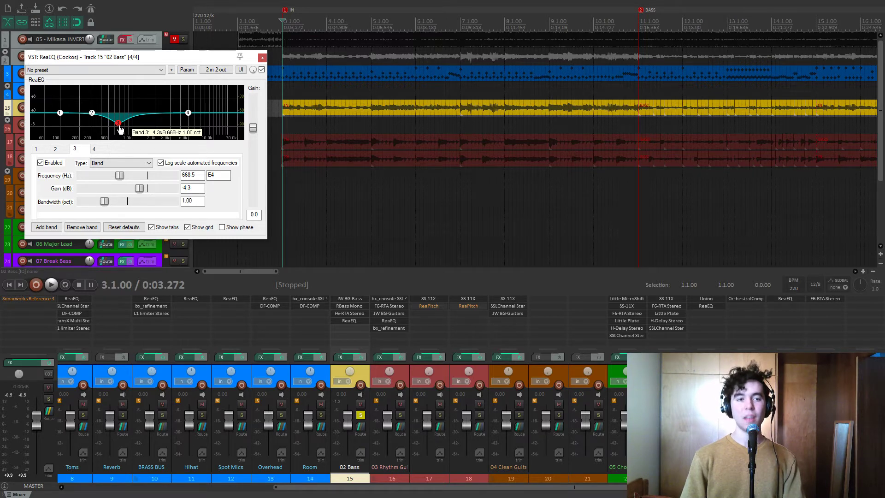
Audition the soloed bass with ReaEQ's band 3 boosted to 11.5 dB, undo the boost, and stop playback
{"action": "left_click_drag", "start_coordinate": [118, 124], "coordinate": [118, 86]}
{"action": "key", "text": "space"}
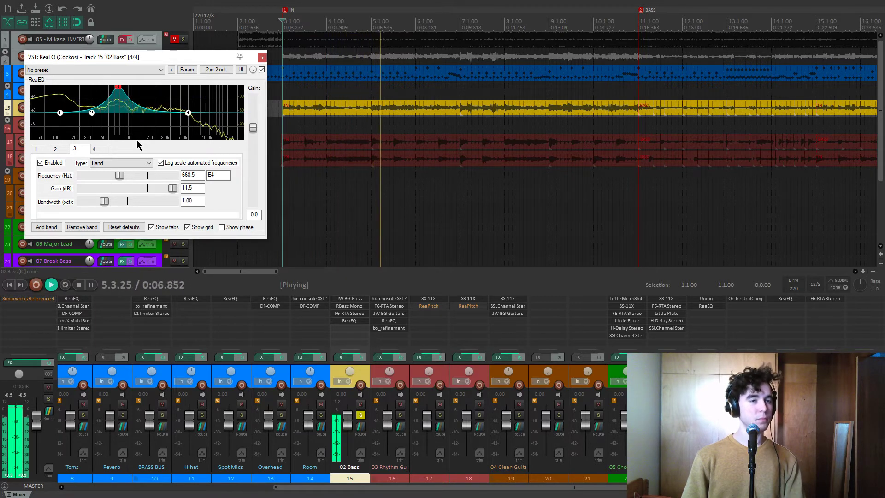
{"action": "key", "text": "ctrl+z"}
{"action": "key", "text": "space"}
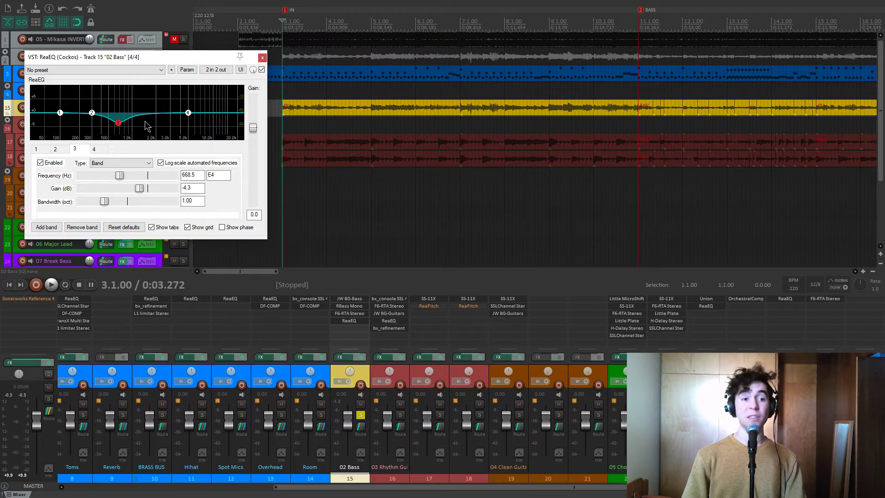
Close ReaEQ and switch the solo from 02 Bass to 03 Rhythm Guitars
{"action": "left_click", "coordinate": [262, 57]}
{"action": "left_click", "coordinate": [360, 415]}
{"action": "left_click", "coordinate": [399, 415]}
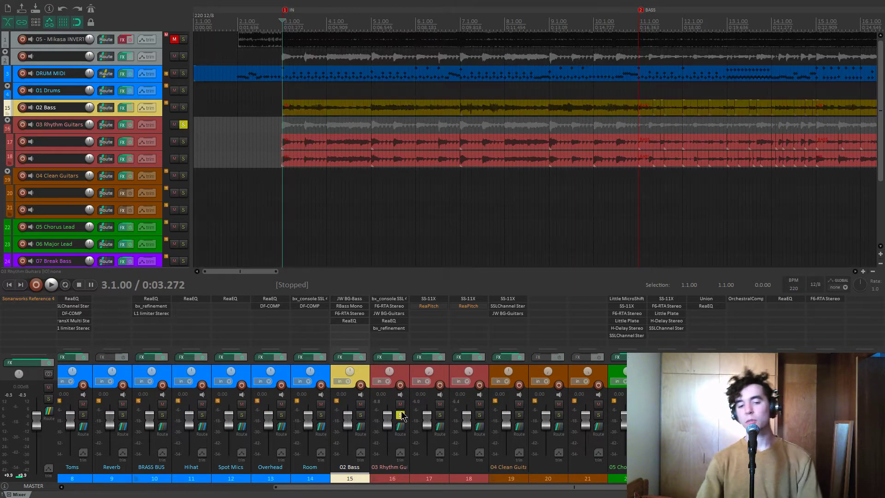
Audition the soloed rhythm guitars from the intro, the C1 marker and the EUGH marker, and stop at the EUGH section
{"action": "key", "text": "space"}
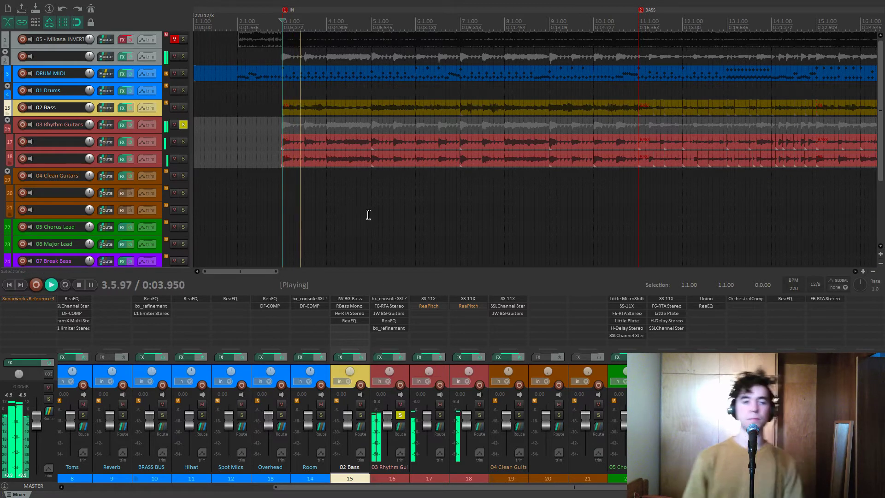
{"action": "scroll", "coordinate": [369, 213], "scroll_direction": "down", "scroll_amount": 3}
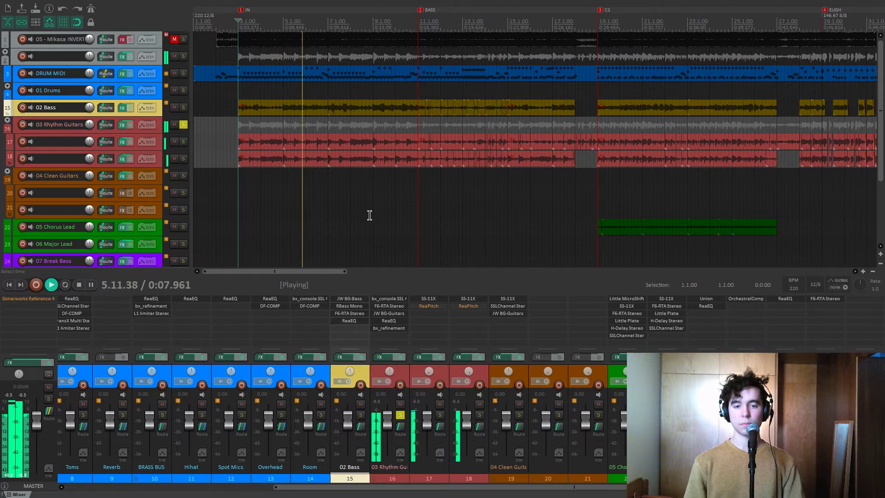
{"action": "key", "text": "3"}
{"action": "scroll", "coordinate": [474, 212], "scroll_direction": "up", "scroll_amount": 4}
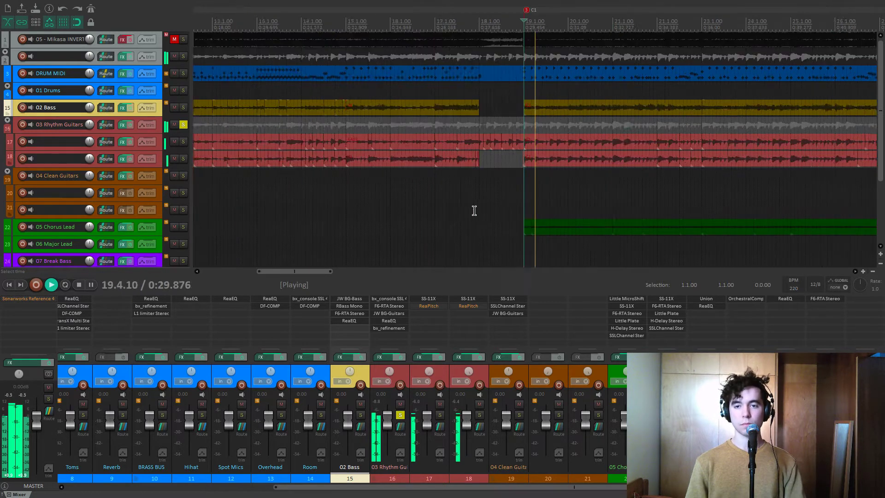
{"action": "scroll", "coordinate": [429, 201], "scroll_direction": "down", "scroll_amount": 1}
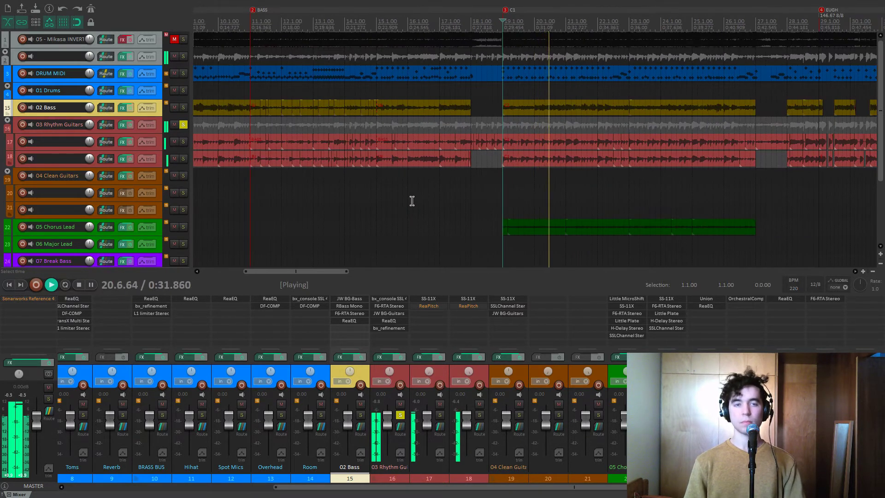
{"action": "scroll", "coordinate": [428, 199], "scroll_direction": "down", "scroll_amount": 5}
{"action": "scroll", "coordinate": [438, 199], "scroll_direction": "up", "scroll_amount": 2}
{"action": "scroll", "coordinate": [470, 198], "scroll_direction": "up", "scroll_amount": 5}
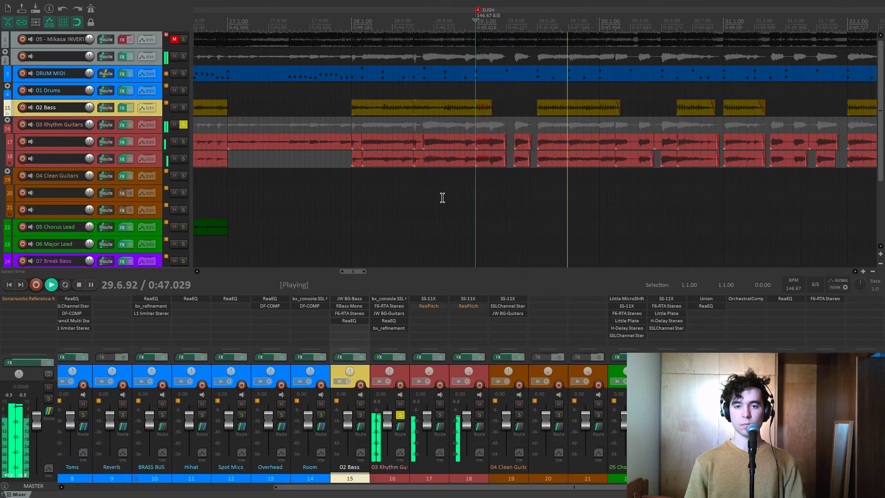
{"action": "key", "text": "space"}
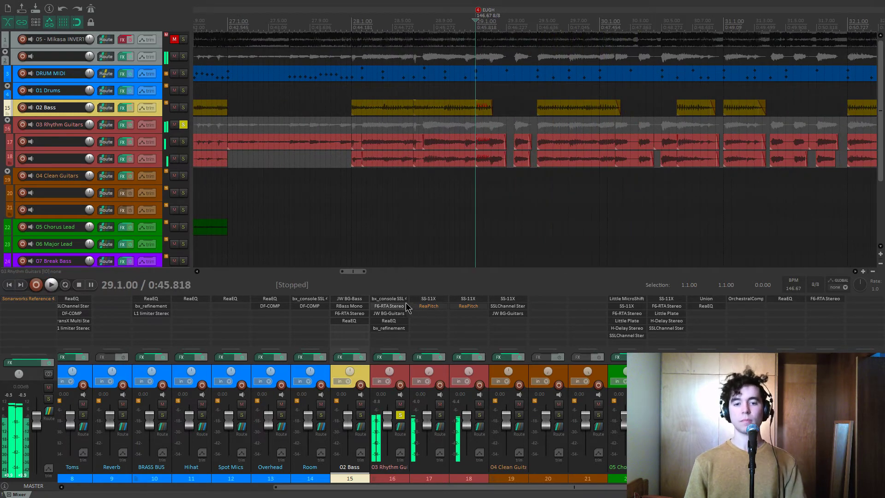
Bypass the entire FX chain of 03 Rhythm Guitars and open the SS-11X amp plugin on track 17
{"action": "left_click", "coordinate": [401, 356]}
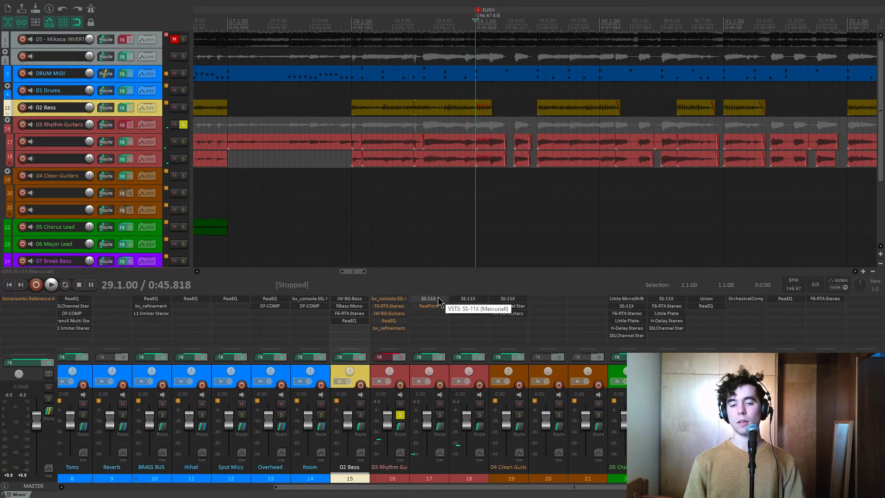
{"action": "left_click", "coordinate": [438, 298]}
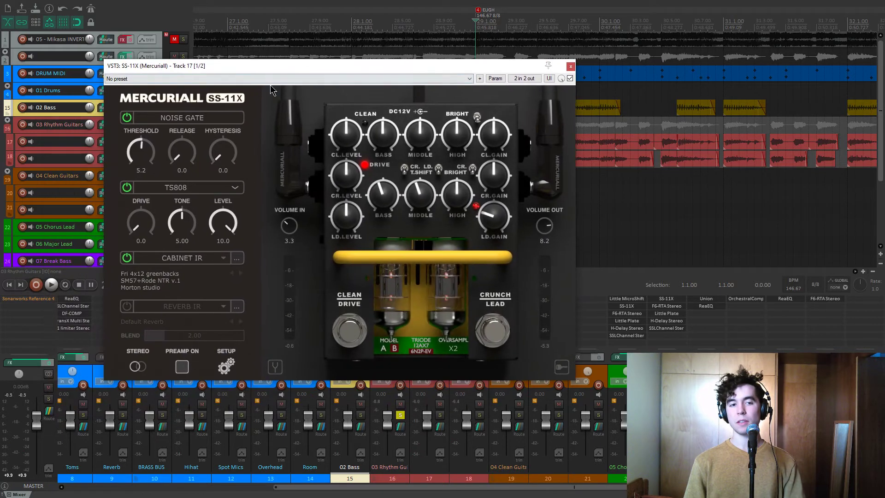
{"action": "left_click_drag", "start_coordinate": [258, 69], "coordinate": [247, 59]}
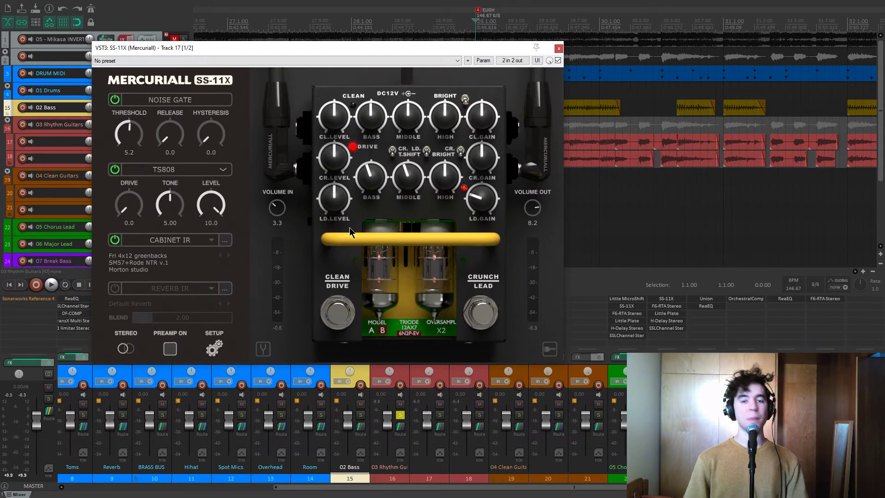
Examine SS-11X's noise gate and triode type, toggling the gate off and back on and leaving the triode at 6N2P-EV
{"action": "left_click", "coordinate": [115, 99]}
{"action": "left_click", "coordinate": [115, 100]}
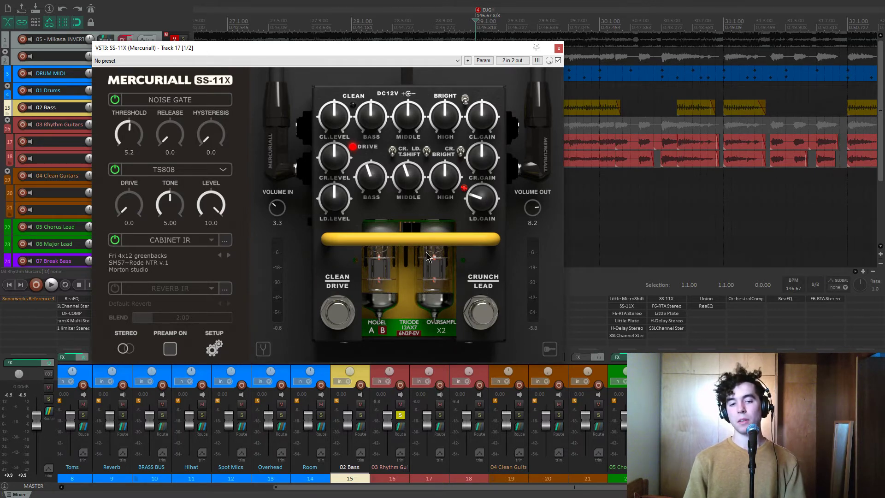
{"action": "left_click", "coordinate": [409, 332]}
{"action": "left_click", "coordinate": [408, 333]}
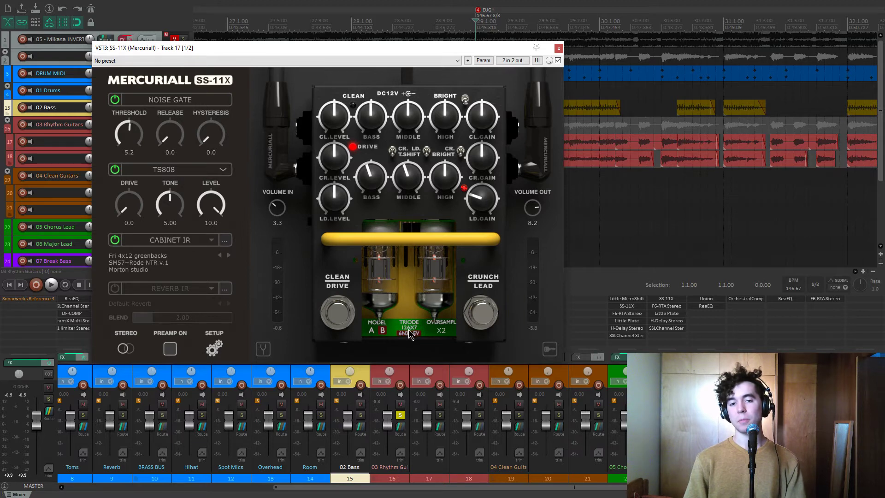
{"action": "left_click", "coordinate": [411, 334]}
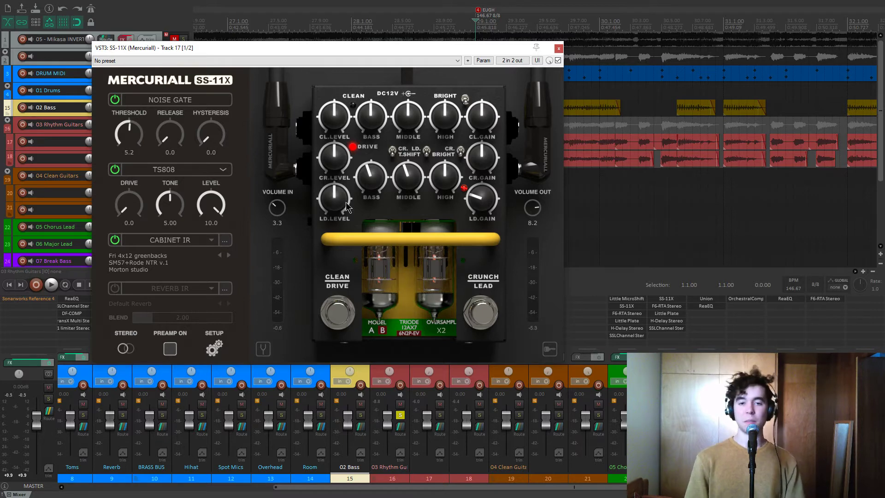
Close SS-11X and audition the EUGH section of the soloed rhythm guitars with their bus FX bypassed
{"action": "left_click", "coordinate": [558, 48]}
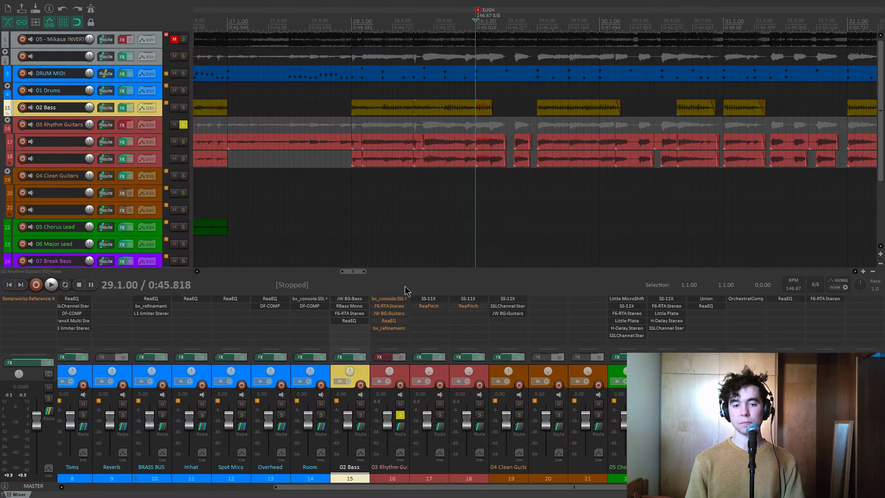
{"action": "key", "text": "space"}
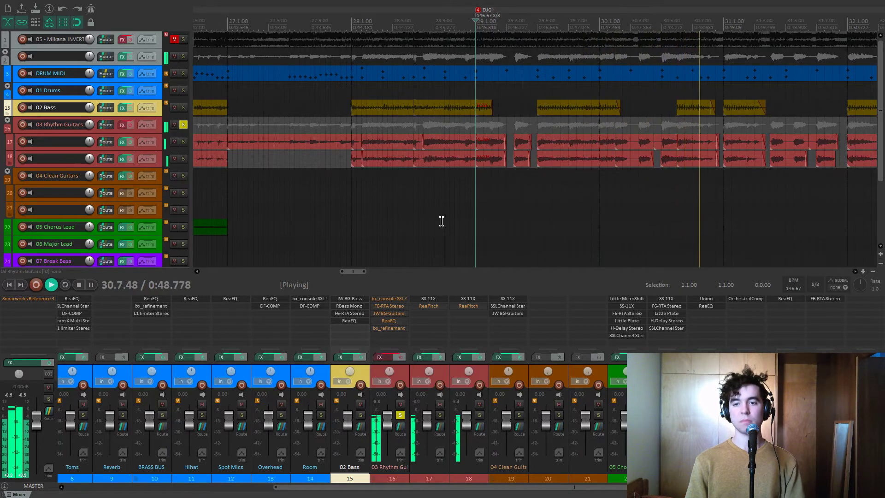
{"action": "key", "text": "space"}
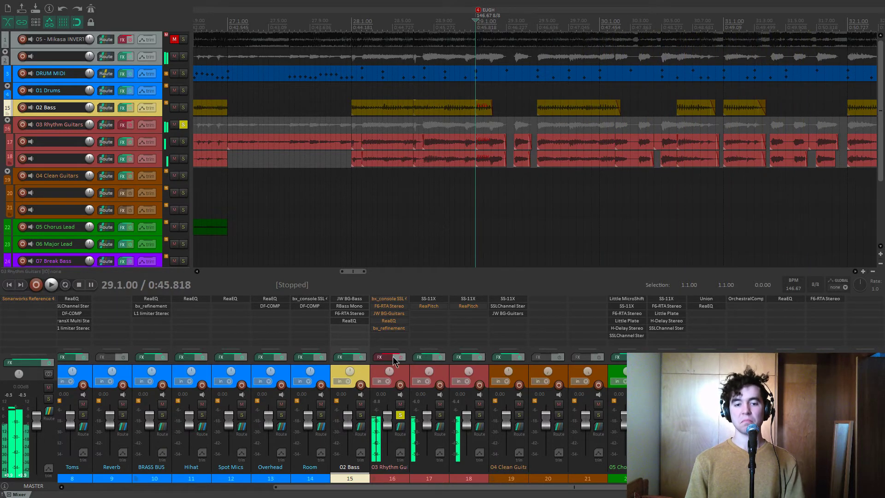
Solo 02 Bass alongside the rhythm guitars and audition the EUGH section with the guitar bus FX bypassed
{"action": "left_click", "coordinate": [362, 415]}
{"action": "key", "text": "space"}
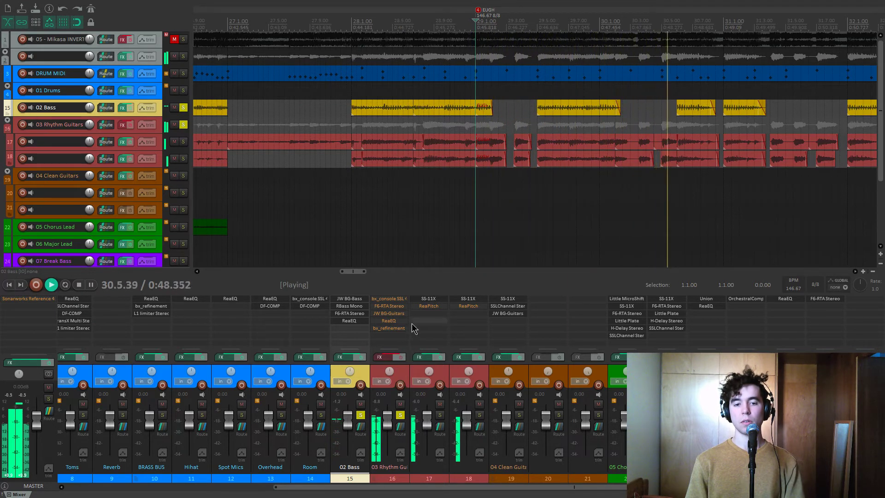
{"action": "key", "text": "space"}
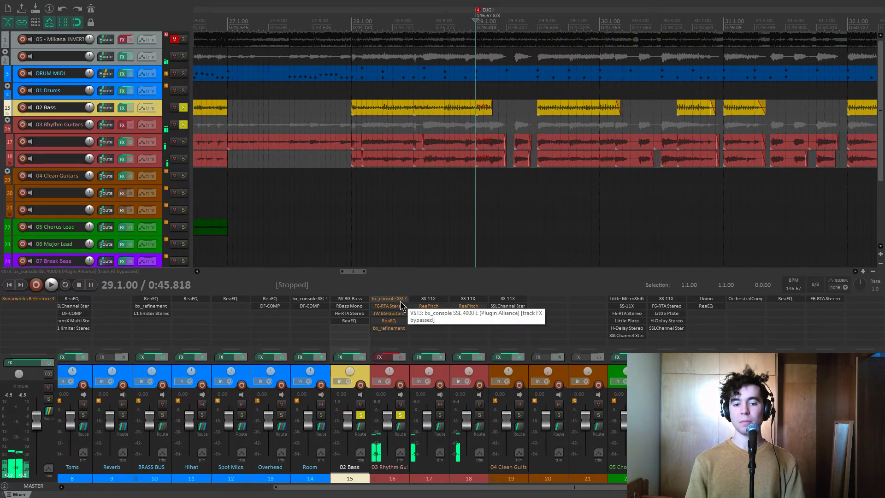
Re-enable the 03 Rhythm Guitars FX chain with only bx_console SSL 4000 E active and audition the EUGH section
{"action": "left_click", "coordinate": [379, 357]}
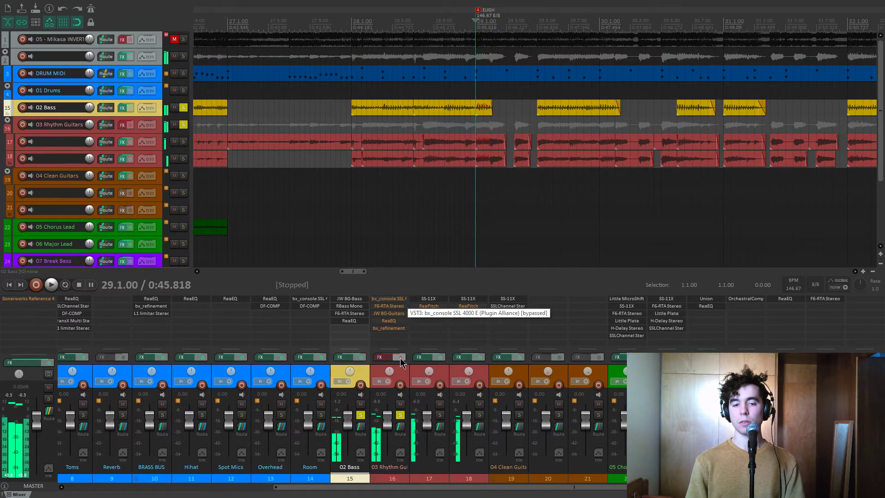
{"action": "left_click", "coordinate": [399, 298], "text": "shift"}
{"action": "key", "text": "space"}
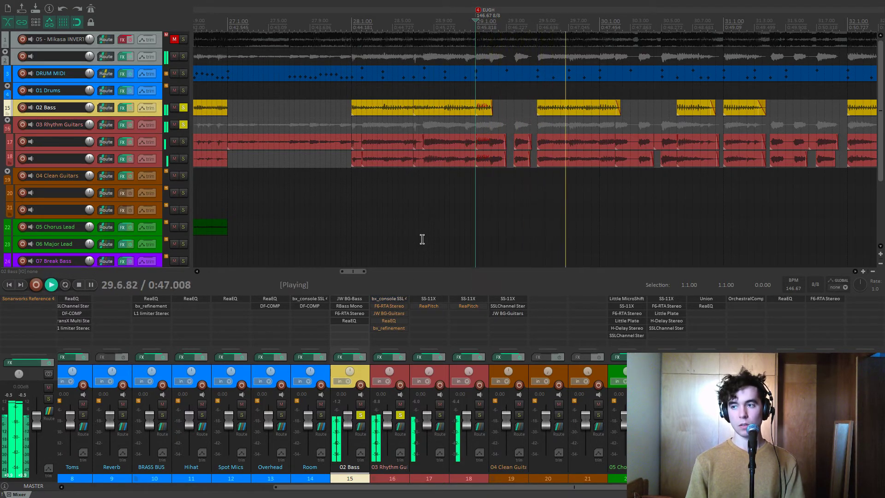
{"action": "key", "text": "space"}
Open bx_console SSL 4000 E, vary its LMF gain between about 1.4 and 3 dB while playing from EUGH, and close it
{"action": "left_click", "coordinate": [400, 299]}
{"action": "left_click_drag", "start_coordinate": [269, 123], "coordinate": [367, 89]}
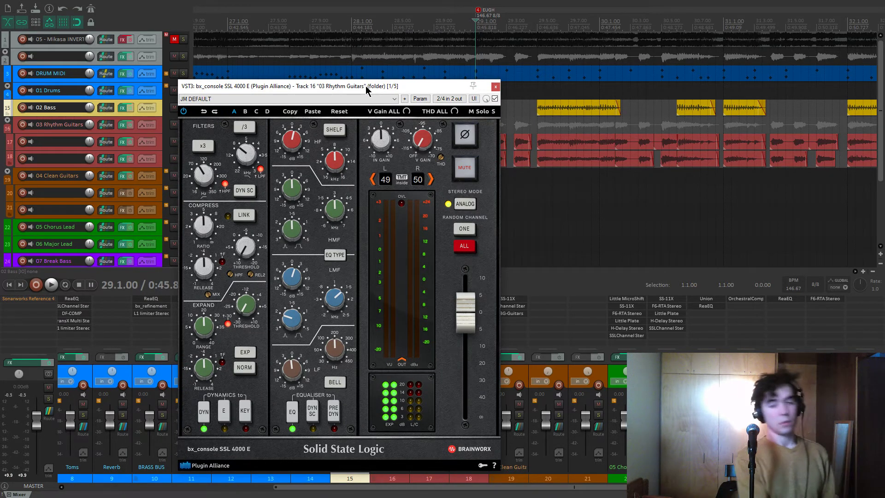
{"action": "left_click_drag", "start_coordinate": [365, 85], "coordinate": [371, 67]}
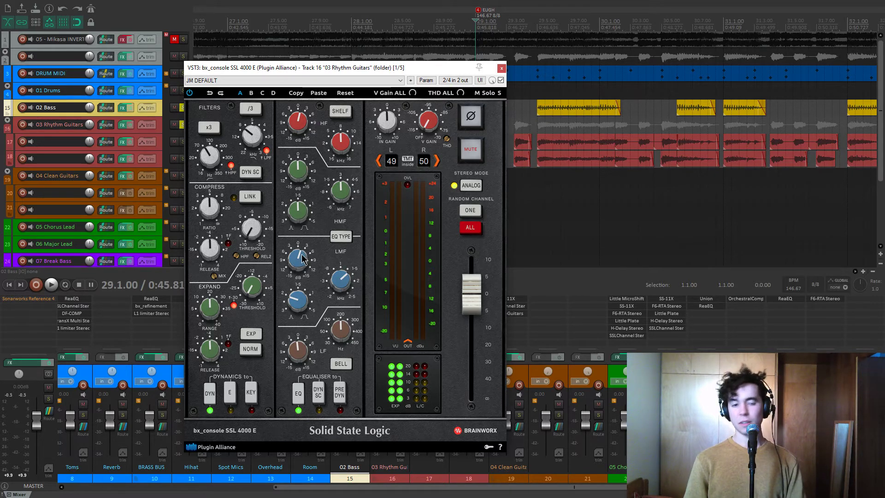
{"action": "key", "text": "space"}
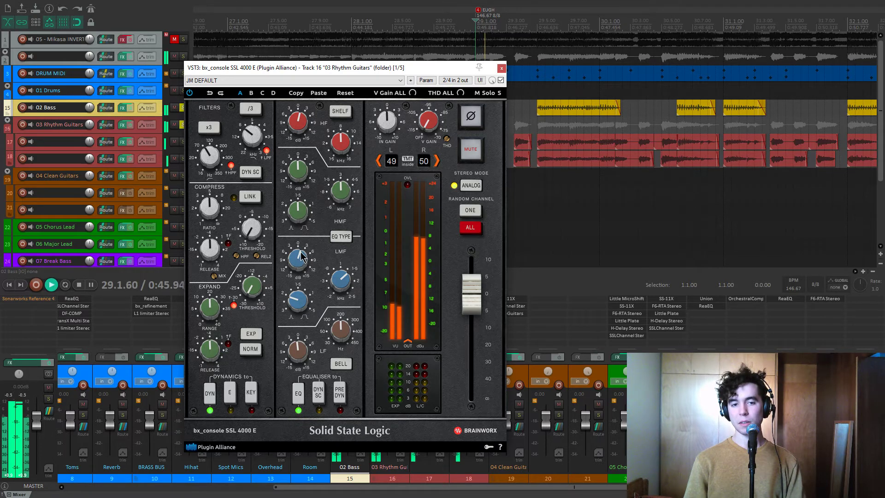
{"action": "mouse_move", "coordinate": [301, 257]}
{"action": "left_mouse_down"}
{"action": "mouse_move", "coordinate": [290, 259]}
{"action": "mouse_move", "coordinate": [305, 270]}
{"action": "left_mouse_up"}
{"action": "scroll", "coordinate": [304, 262], "scroll_direction": "down", "scroll_amount": 4}
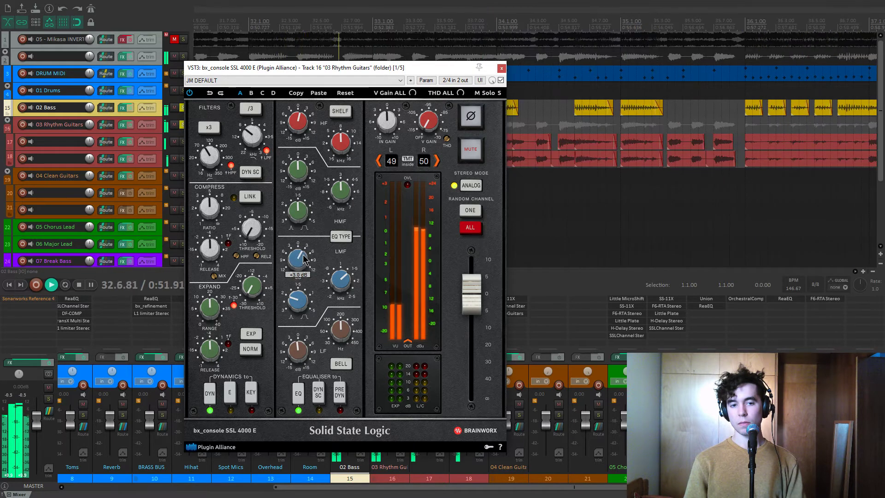
{"action": "scroll", "coordinate": [302, 257], "scroll_direction": "up", "scroll_amount": 1}
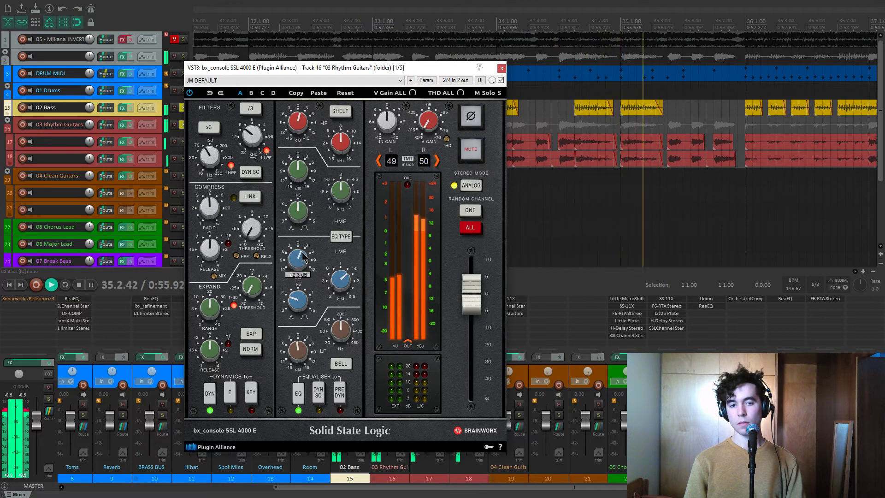
{"action": "scroll", "coordinate": [303, 258], "scroll_direction": "down", "scroll_amount": 1}
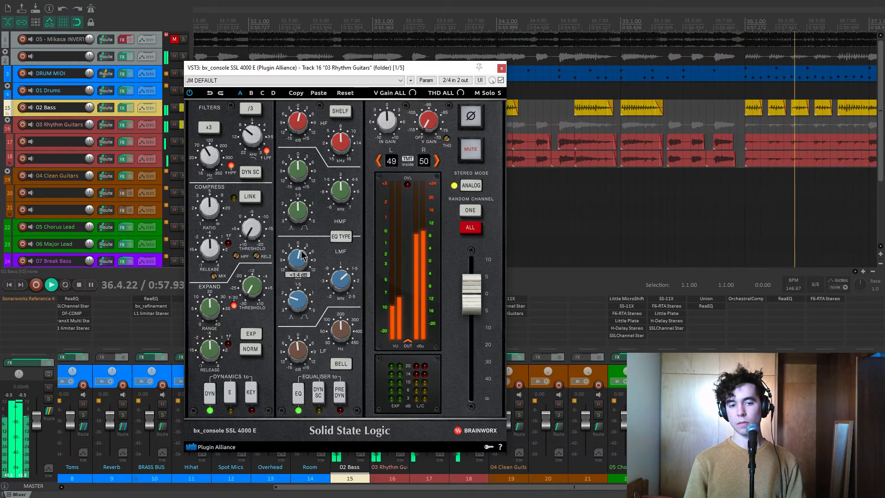
{"action": "key", "text": "space"}
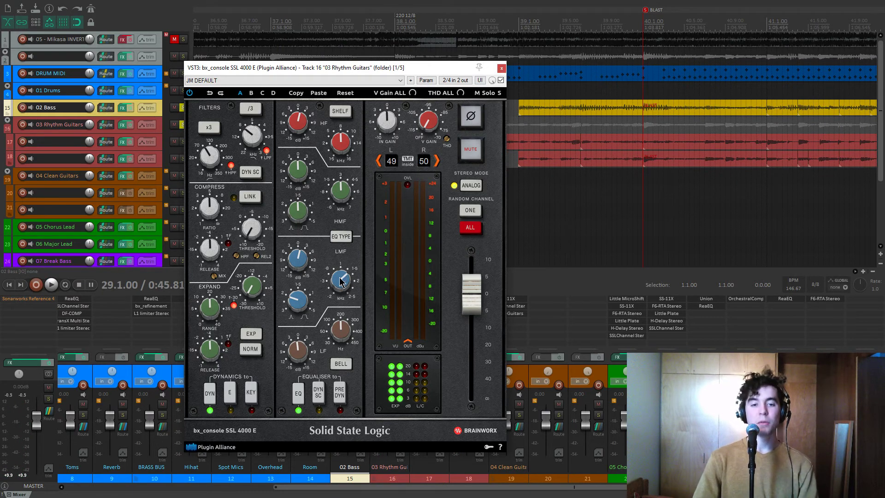
{"action": "left_click", "coordinate": [502, 69]}
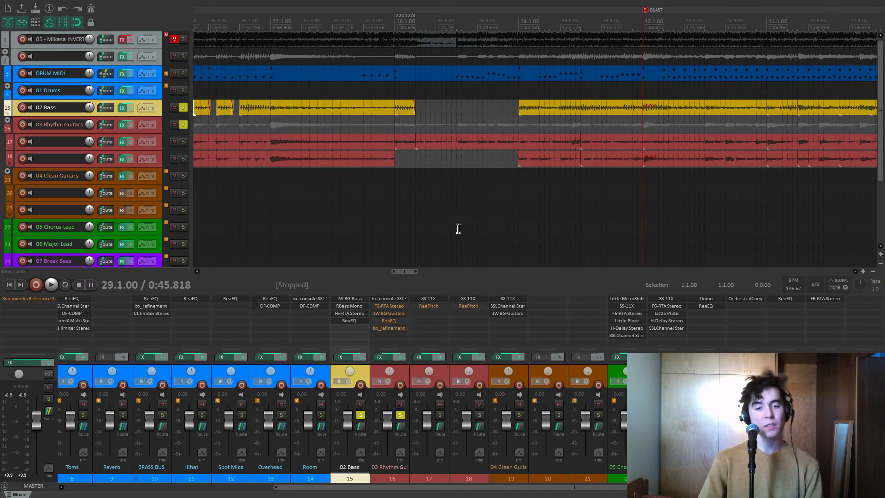
Enable F6-RTA Stereo on 03 Rhythm Guitars and examine its low-cut and high-cut filters against the filters in bx_console SSL 4000 E
{"action": "scroll", "coordinate": [459, 233], "scroll_direction": "down", "scroll_amount": 2}
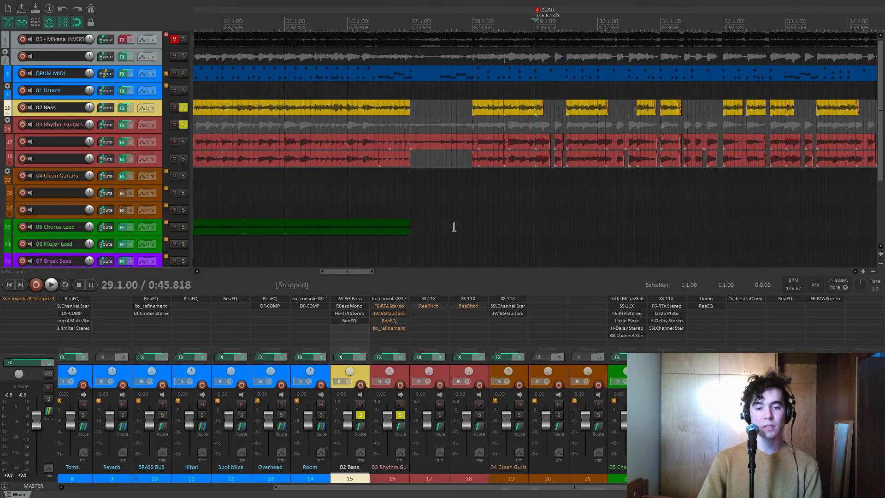
{"action": "double_click", "coordinate": [396, 307]}
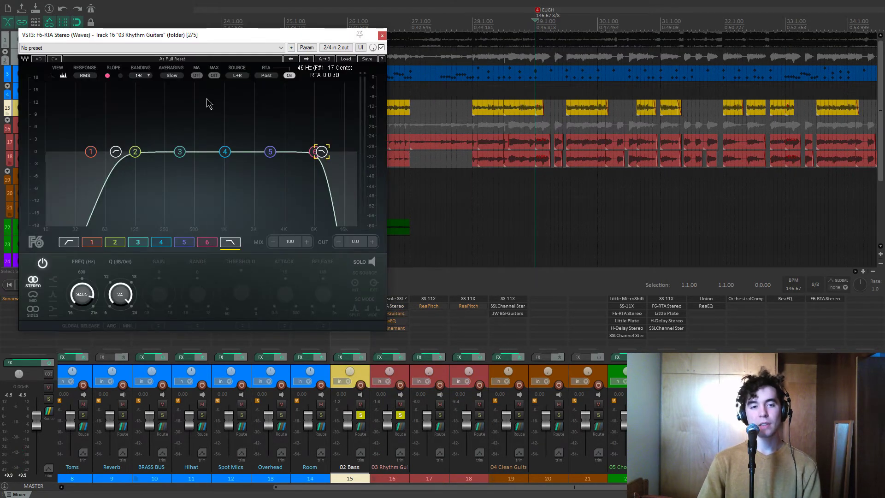
{"action": "left_click", "coordinate": [395, 299]}
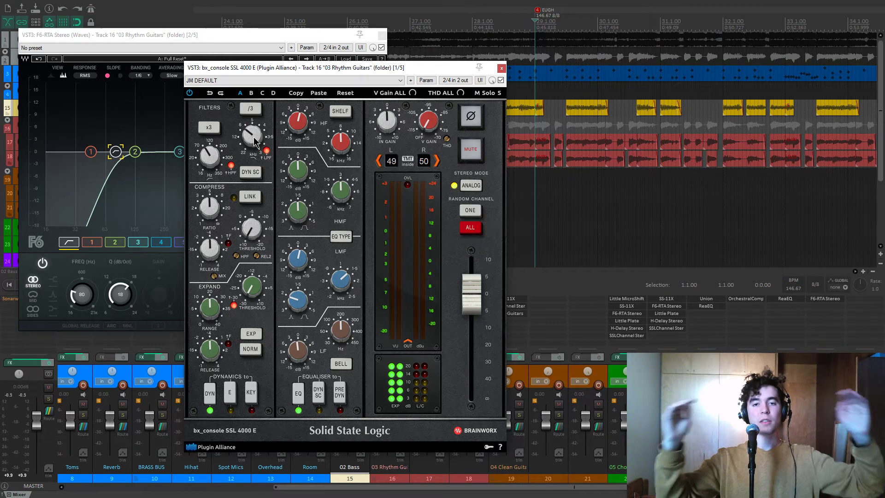
{"action": "left_click", "coordinate": [502, 69]}
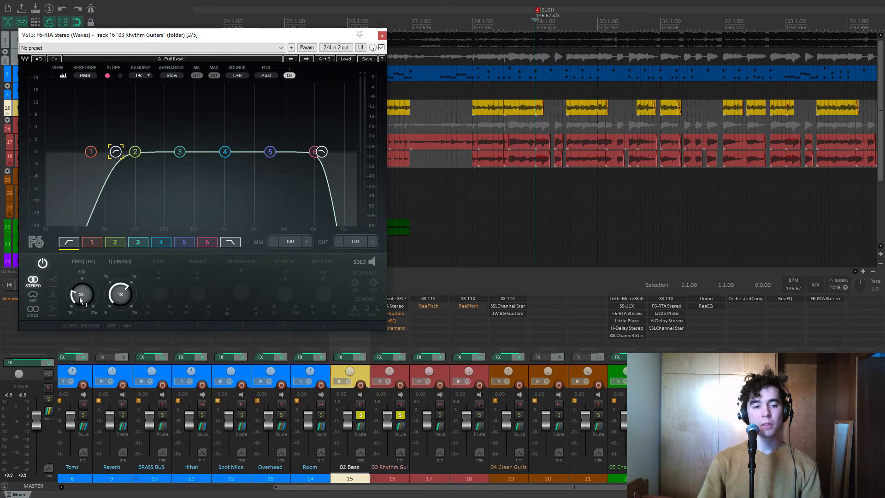
{"action": "left_click", "coordinate": [127, 295]}
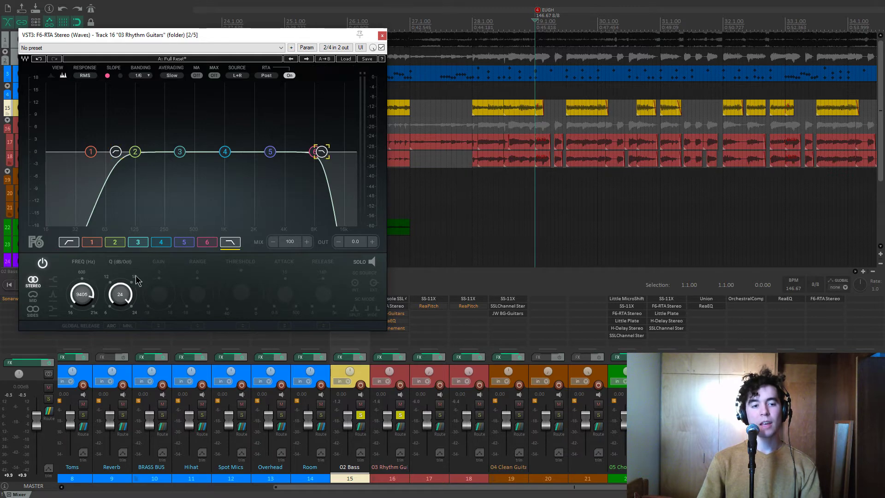
Audition F6's high-cut filter at slopes of 18 and 24 dB/Oct, leave it at 24 with its frequency at 9642 Hz, and close F6
{"action": "key", "text": "space"}
{"action": "left_click", "coordinate": [120, 293]}
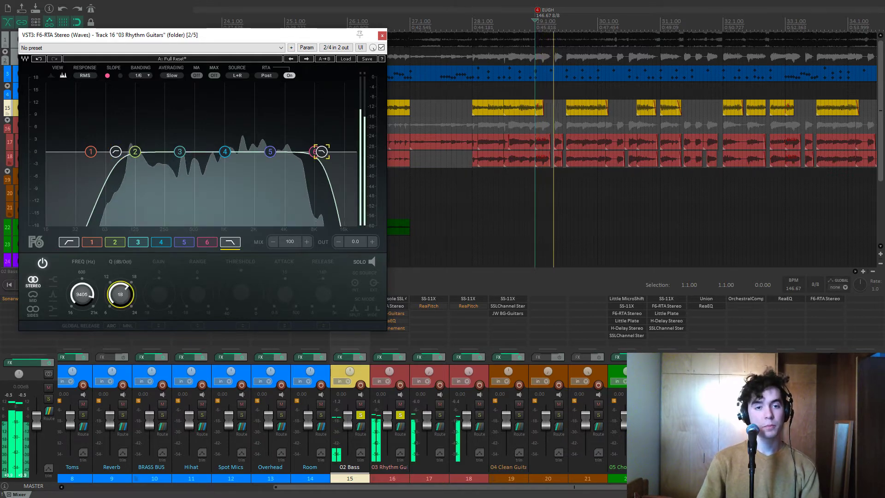
{"action": "mouse_move", "coordinate": [82, 294]}
{"action": "left_mouse_down"}
{"action": "mouse_move", "coordinate": [82, 322]}
{"action": "mouse_move", "coordinate": [82, 294]}
{"action": "left_mouse_up"}
{"action": "key", "text": "space"}
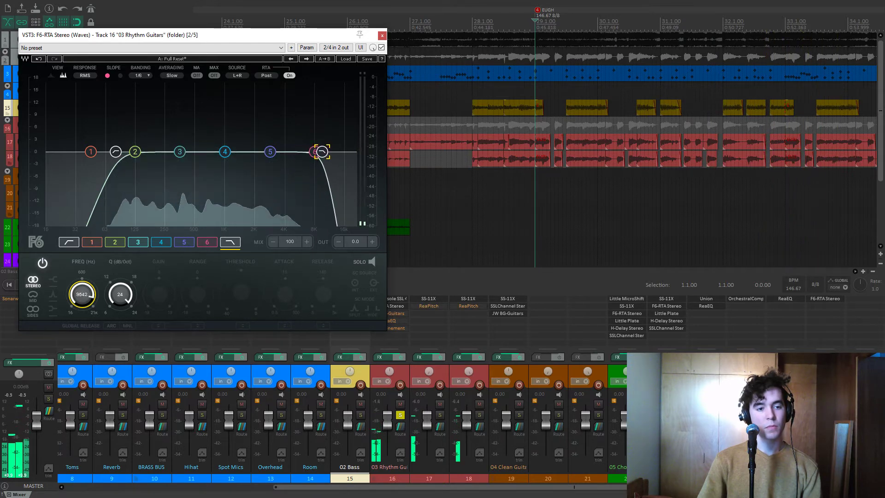
{"action": "left_click", "coordinate": [382, 36]}
Enable and open JW BG-Guitars on 03 Rhythm Guitars, examine its Crush and Loud settings, and audition the EUGH section
{"action": "left_click", "coordinate": [397, 314]}
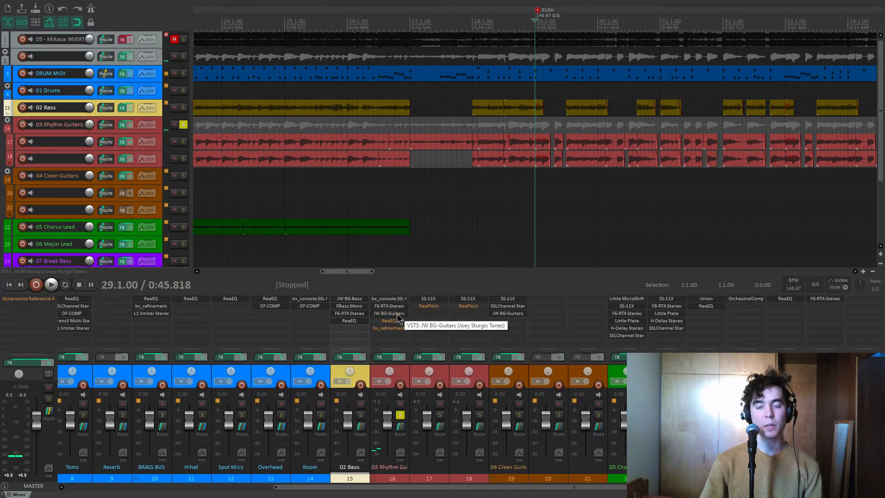
{"action": "left_click_drag", "start_coordinate": [85, 37], "coordinate": [267, 62]}
{"action": "mouse_move", "coordinate": [256, 176]}
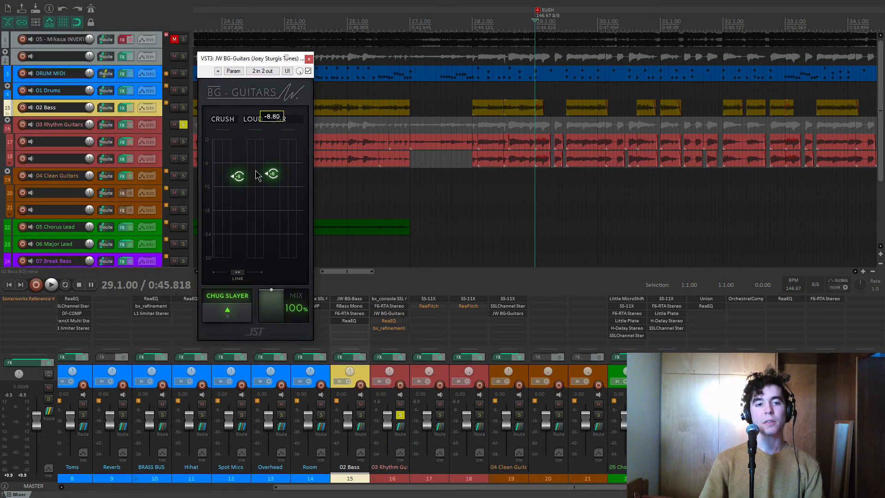
{"action": "mouse_move", "coordinate": [285, 176]}
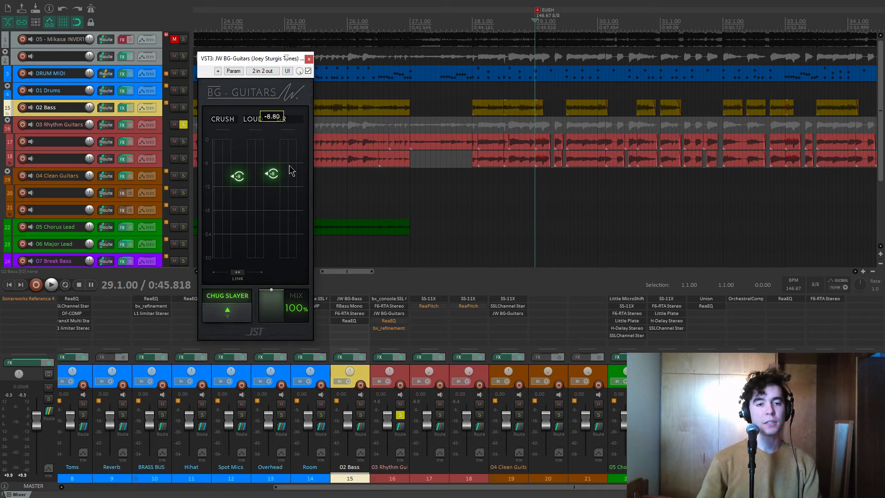
{"action": "key", "text": "space"}
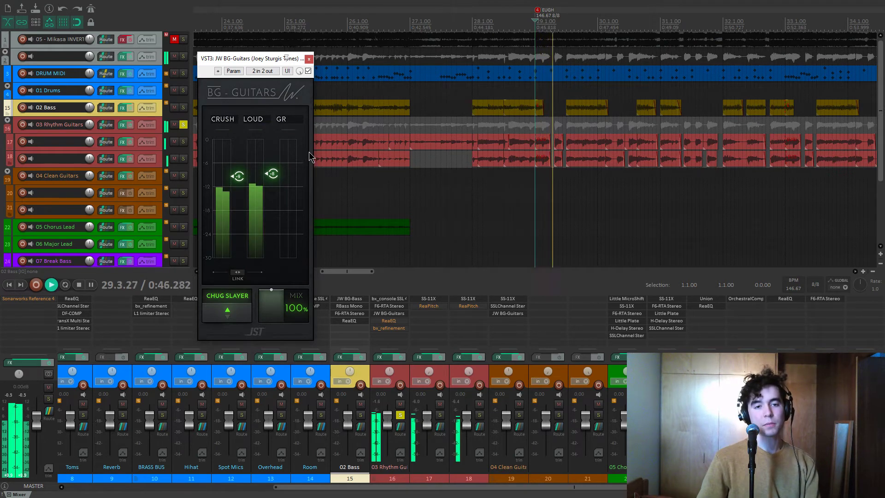
{"action": "key", "text": "space"}
Jump to the C2 marker and audition the soloed rhythm guitars while watching the JW BG-Guitars meters
{"action": "left_click", "coordinate": [521, 224]}
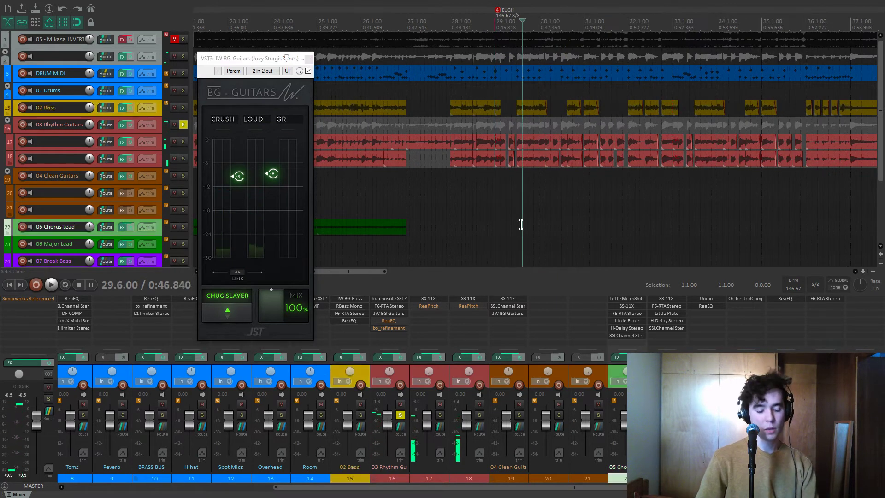
{"action": "key", "text": "8"}
{"action": "key", "text": "7"}
{"action": "key", "text": "space"}
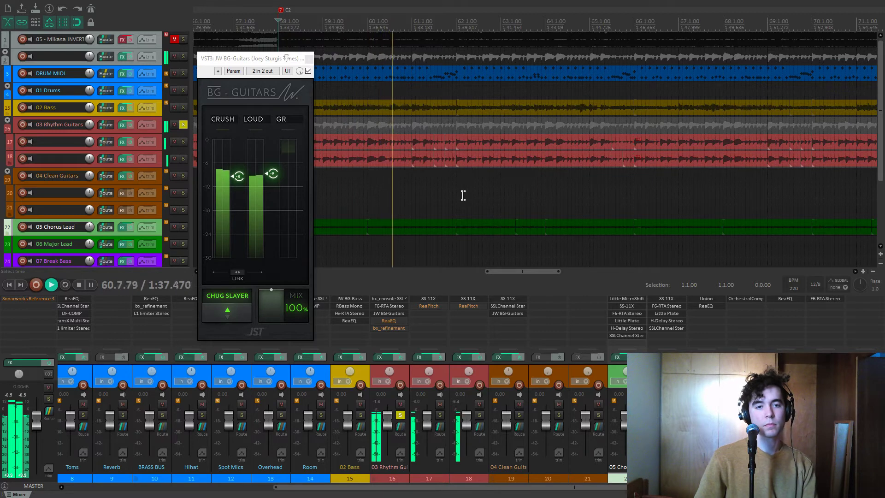
{"action": "key", "text": "space"}
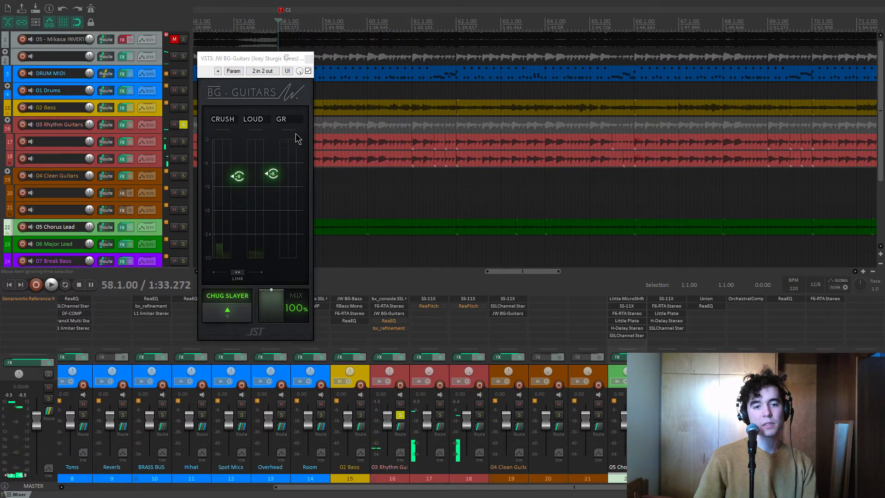
Enable and open ReaEQ on 03 Rhythm Guitars and close JW BG-Guitars
{"action": "left_click", "coordinate": [388, 320]}
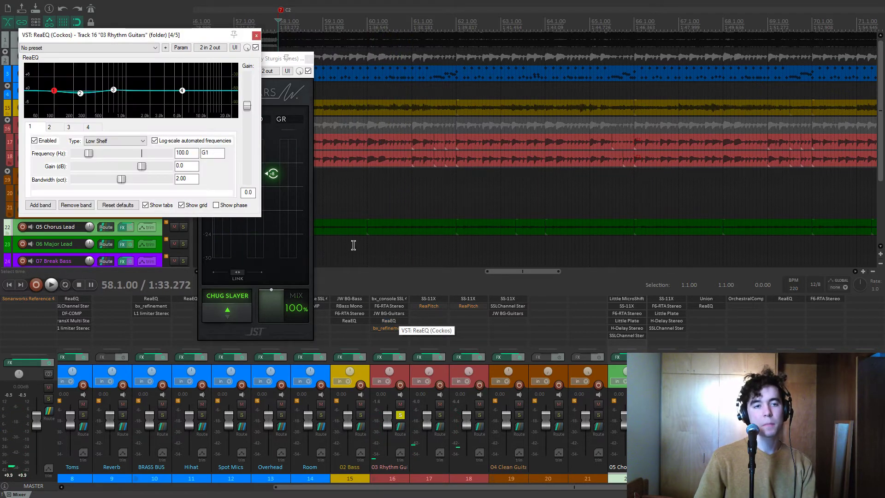
{"action": "left_click", "coordinate": [309, 58]}
{"action": "left_click_drag", "start_coordinate": [216, 35], "coordinate": [377, 75]}
Audition ReaEQ's band 2 from C2 while varying its gain down to -2.1 dB, and return it to -1.1 dB
{"action": "left_click", "coordinate": [240, 133]}
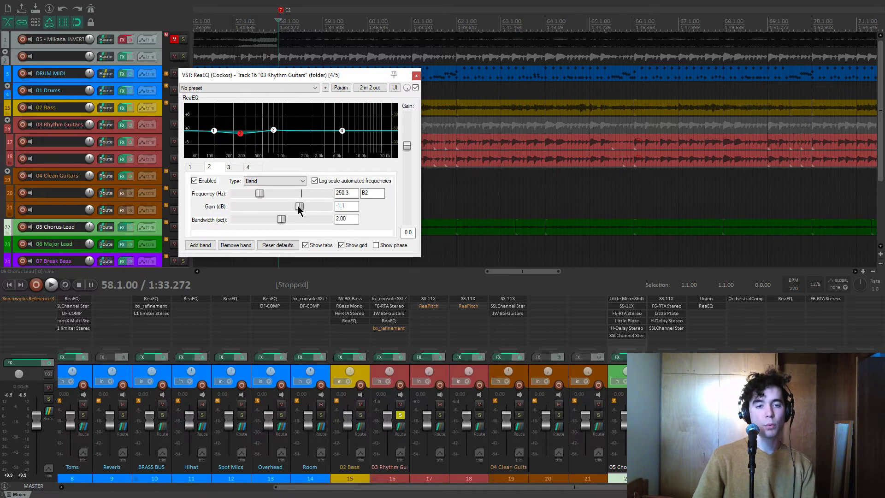
{"action": "key", "text": "space"}
{"action": "scroll", "coordinate": [299, 206], "scroll_direction": "up", "scroll_amount": 3}
{"action": "mouse_move", "coordinate": [299, 209]}
{"action": "left_mouse_down"}
{"action": "mouse_move", "coordinate": [271, 209]}
{"action": "mouse_move", "coordinate": [298, 210]}
{"action": "left_mouse_up"}
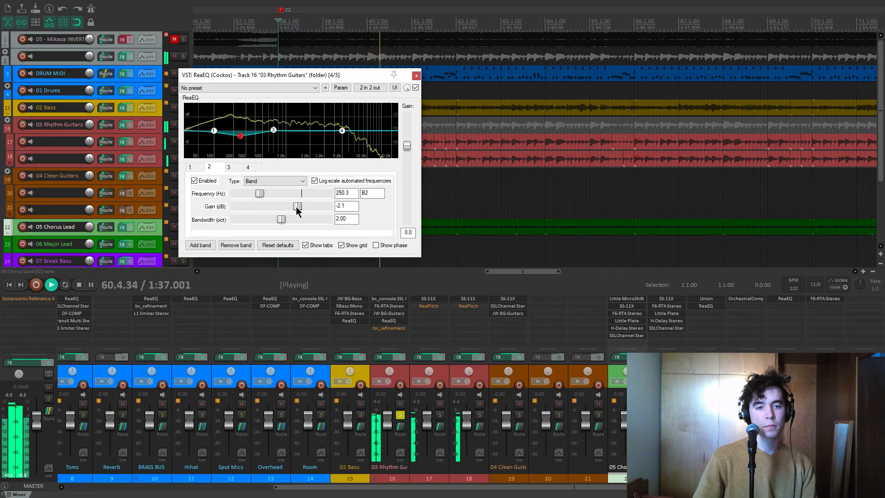
{"action": "key", "text": "space"}
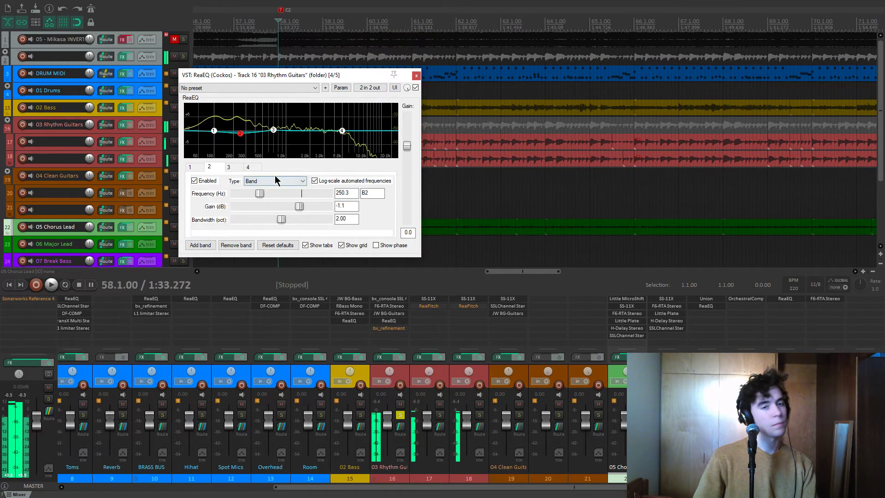
Set ReaEQ's band 3 gain to 0.3 dB during playback from C2, and compare the sound with ReaEQ bypassed and active
{"action": "left_click", "coordinate": [228, 167]}
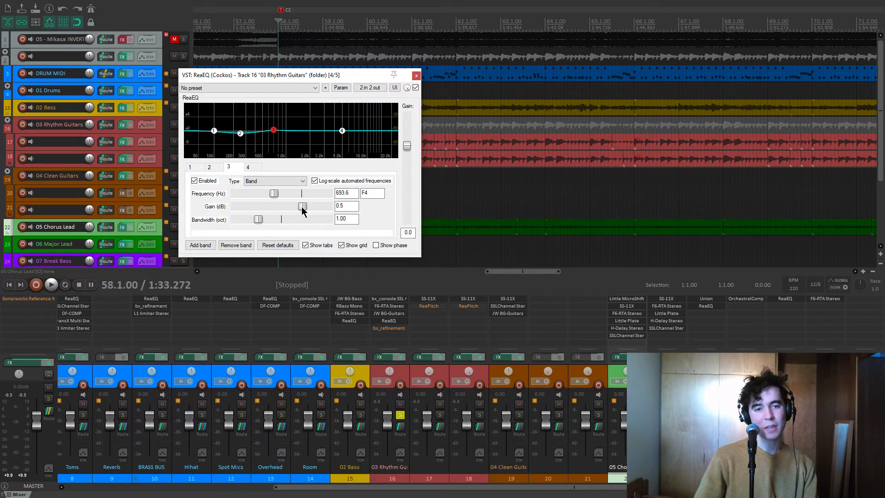
{"action": "key", "text": "space"}
{"action": "mouse_move", "coordinate": [303, 210]}
{"action": "left_mouse_down"}
{"action": "mouse_move", "coordinate": [326, 203]}
{"action": "mouse_move", "coordinate": [291, 207]}
{"action": "mouse_move", "coordinate": [302, 208]}
{"action": "left_mouse_up"}
{"action": "left_click", "coordinate": [416, 88]}
{"action": "left_click", "coordinate": [415, 88]}
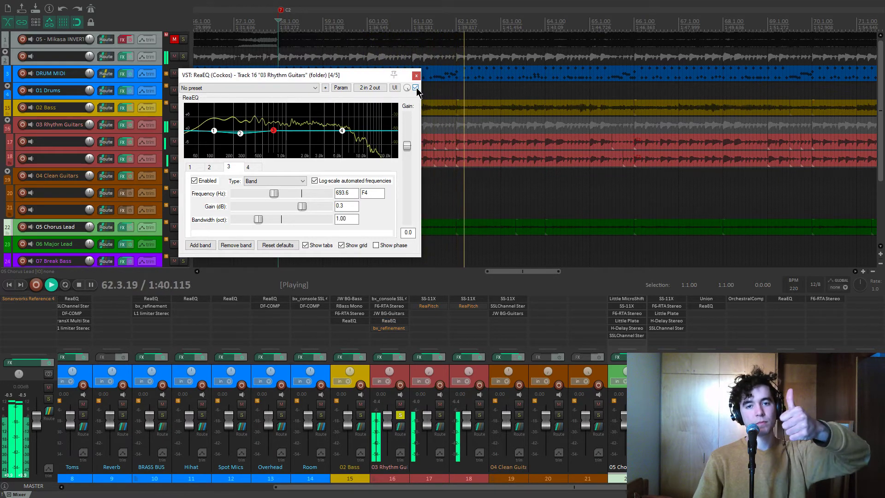
{"action": "left_click", "coordinate": [415, 88]}
{"action": "left_click", "coordinate": [416, 88]}
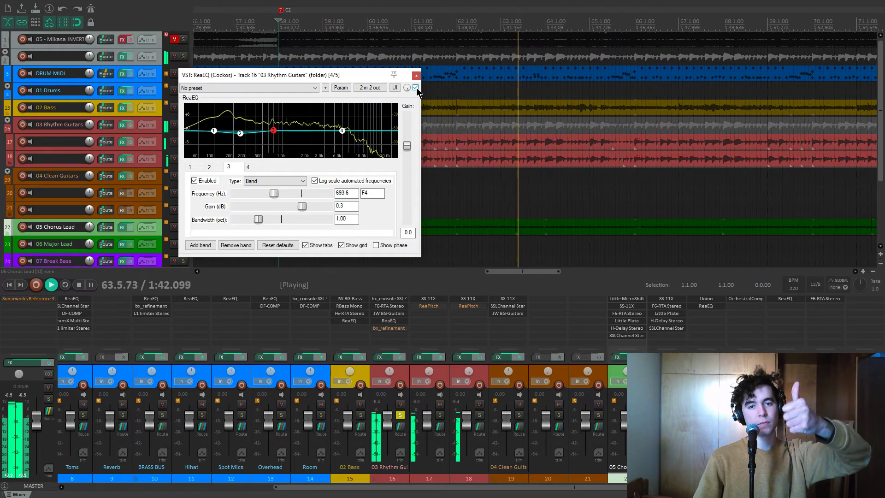
Stop playback, close ReaEQ and enable bx_refinement on 03 Rhythm Guitars
{"action": "key", "text": "space"}
{"action": "left_click", "coordinate": [416, 75]}
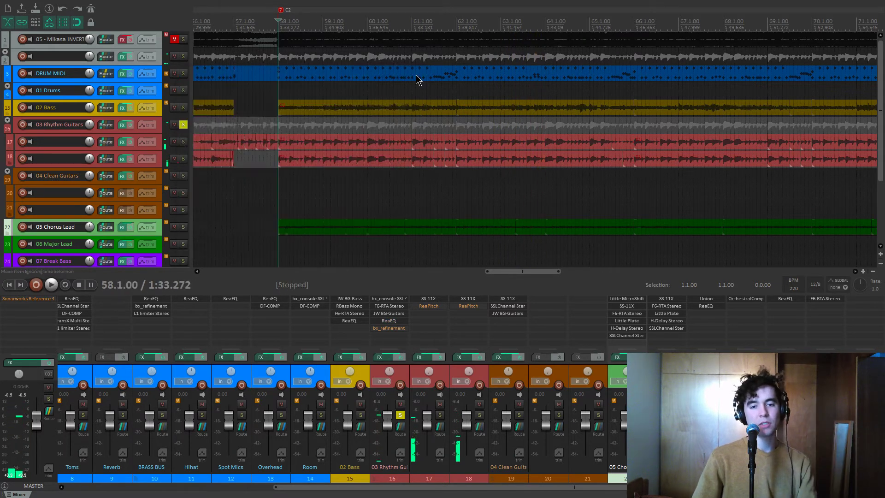
{"action": "left_click", "coordinate": [399, 330], "text": "shift"}
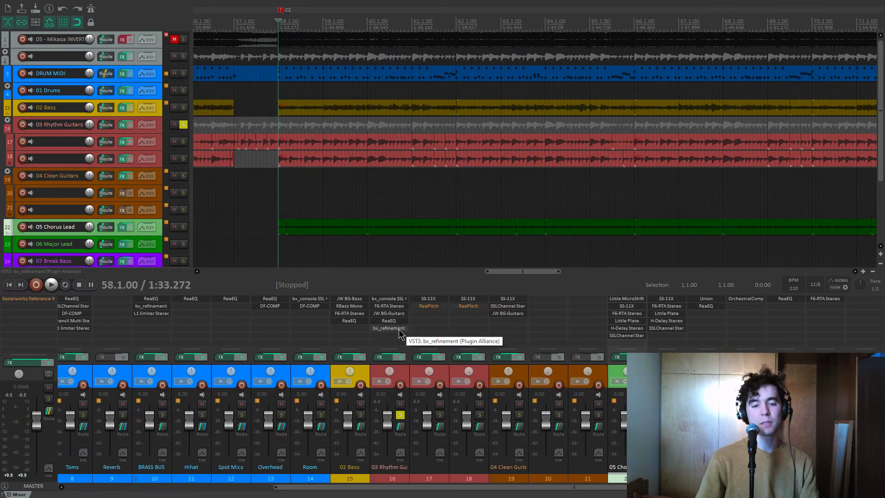
Open bx_refinement on 03 Rhythm Guitars to examine its damping, saturation and presence settings, and close the track's FX chain window
{"action": "left_click", "coordinate": [399, 330]}
{"action": "left_click_drag", "start_coordinate": [180, 37], "coordinate": [208, 50]}
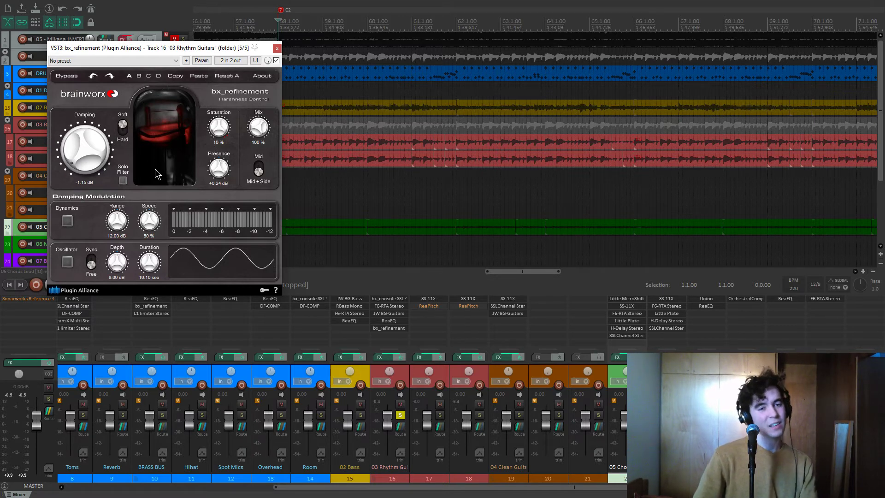
{"action": "key", "text": "shift+f"}
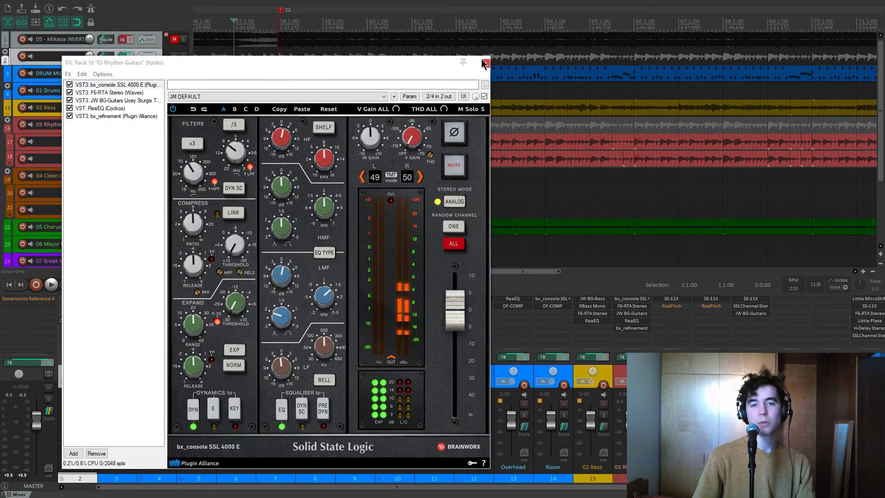
{"action": "left_click", "coordinate": [485, 63]}
{"action": "scroll", "coordinate": [551, 350], "scroll_direction": "down", "scroll_amount": 6}
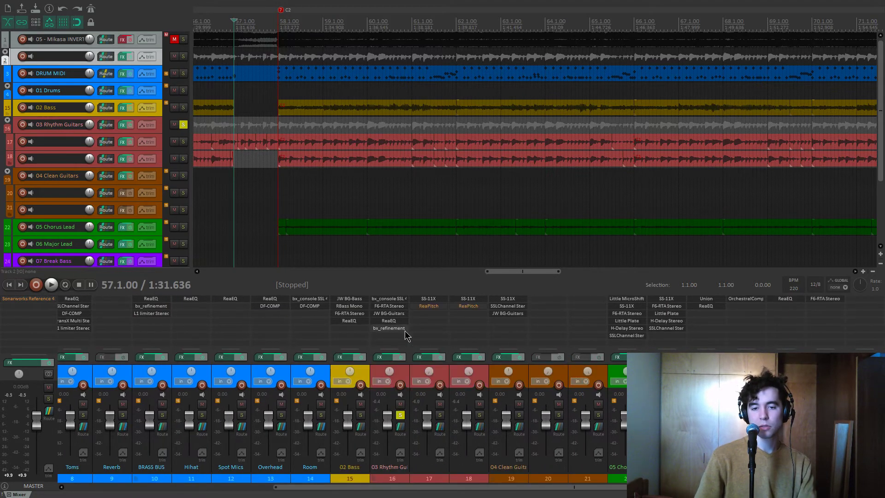
Reopen bx_refinement on 03 Rhythm Guitars, bypass it and play the soloed guitars from the IN marker
{"action": "left_click", "coordinate": [388, 328]}
{"action": "left_click", "coordinate": [276, 61]}
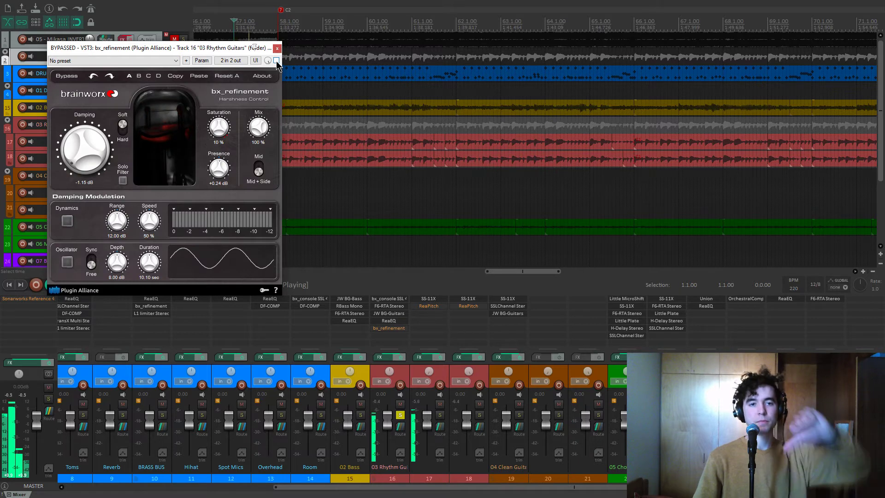
{"action": "left_click", "coordinate": [349, 199]}
{"action": "key", "text": "1"}
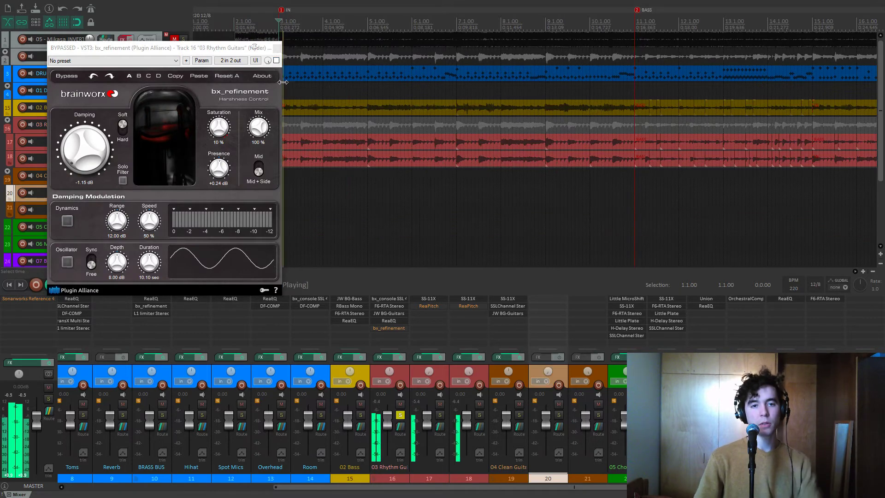
{"action": "key", "text": "space"}
Compare the rhythm guitars with bx_refinement active and bypassed, leave it active, stop playback and close the plugin
{"action": "left_click", "coordinate": [276, 61]}
{"action": "left_click", "coordinate": [276, 60]}
{"action": "left_click", "coordinate": [276, 60]}
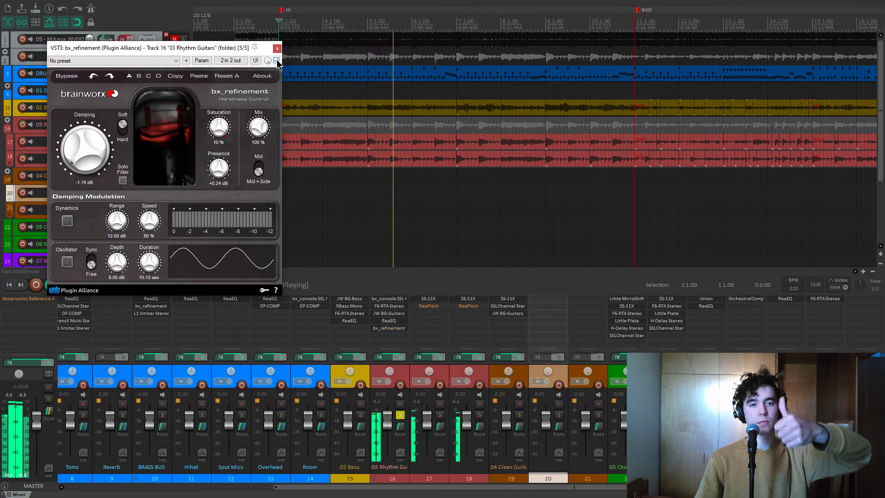
{"action": "left_click", "coordinate": [276, 61]}
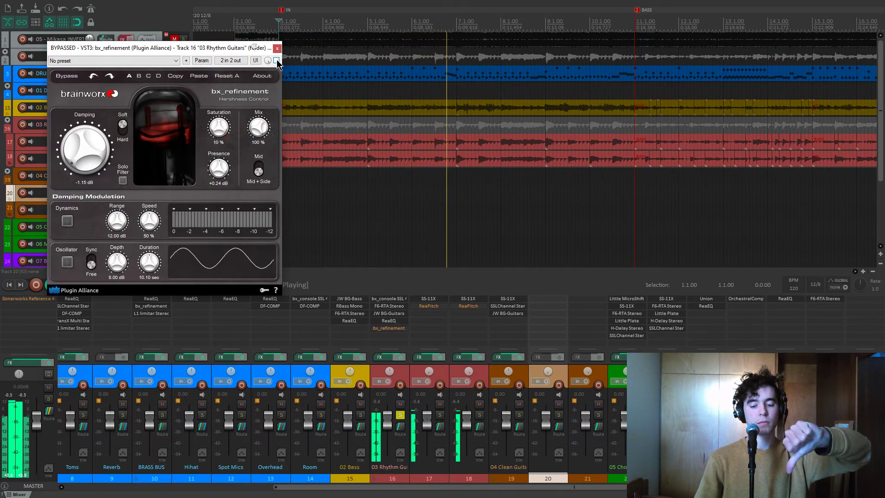
{"action": "left_click", "coordinate": [276, 61]}
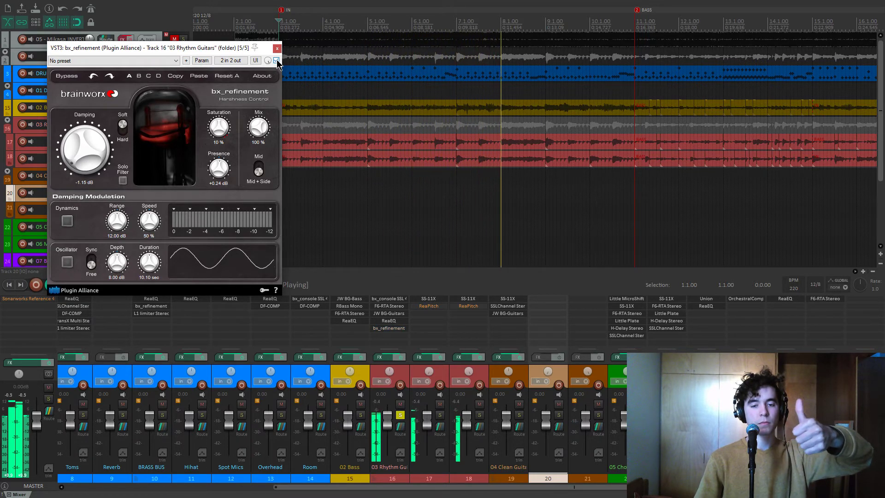
{"action": "key", "text": "space"}
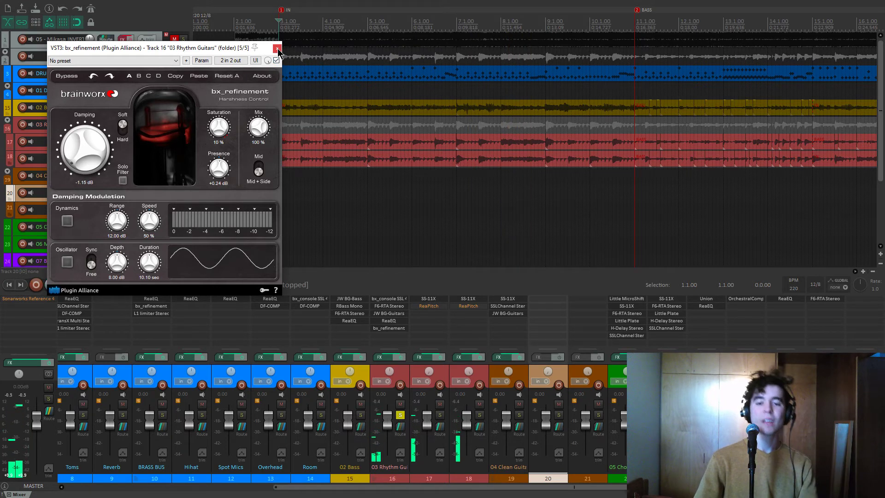
{"action": "left_click", "coordinate": [277, 49]}
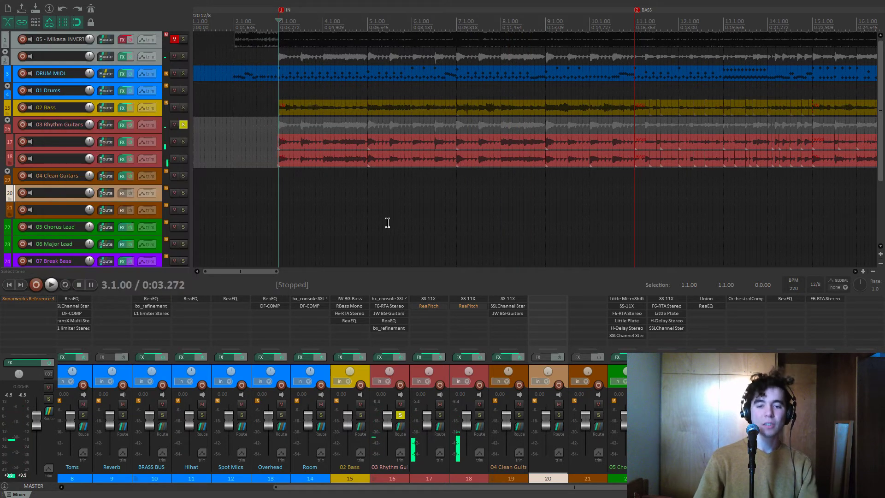
Unsolo 03 Rhythm Guitars, solo 04 Clean Guitars and start playback from the CLEAN marker
{"action": "left_click", "coordinate": [400, 415]}
{"action": "scroll", "coordinate": [448, 247], "scroll_direction": "down", "scroll_amount": 5}
{"action": "left_click", "coordinate": [518, 415]}
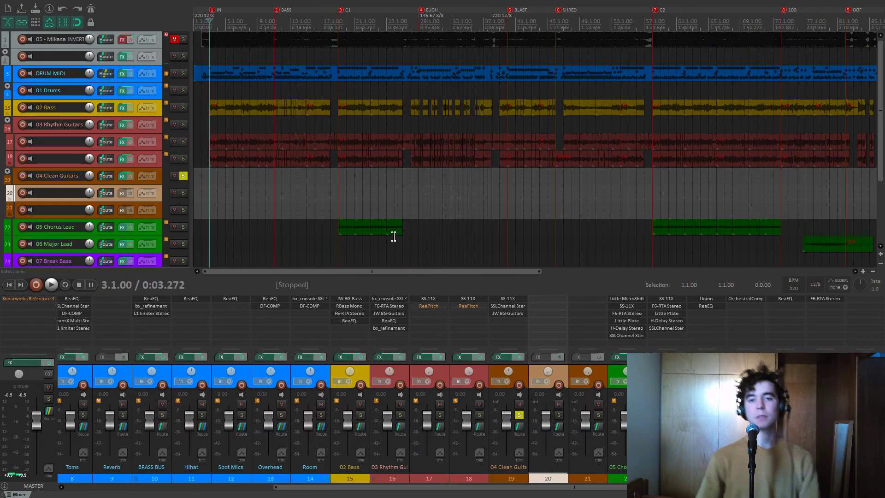
{"action": "scroll", "coordinate": [394, 236], "scroll_direction": "down", "scroll_amount": 3}
{"action": "key", "text": "0"}
{"action": "key", "text": "space"}
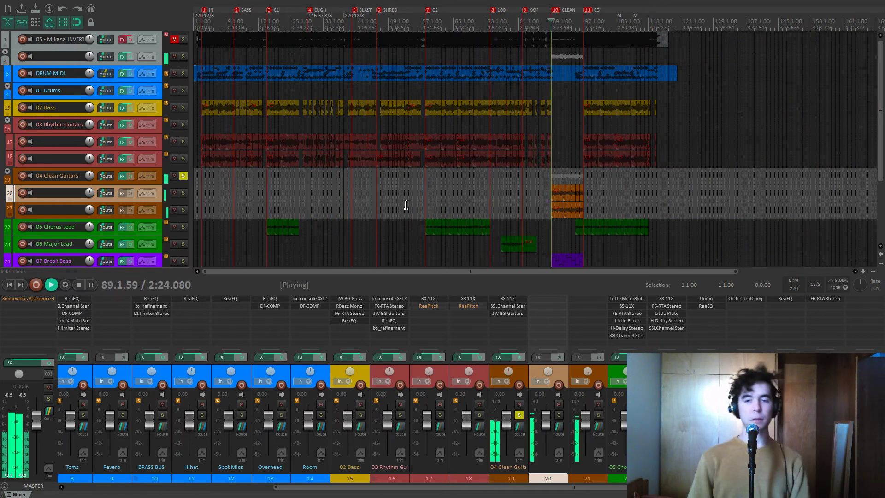
{"action": "scroll", "coordinate": [474, 193], "scroll_direction": "up", "scroll_amount": 6}
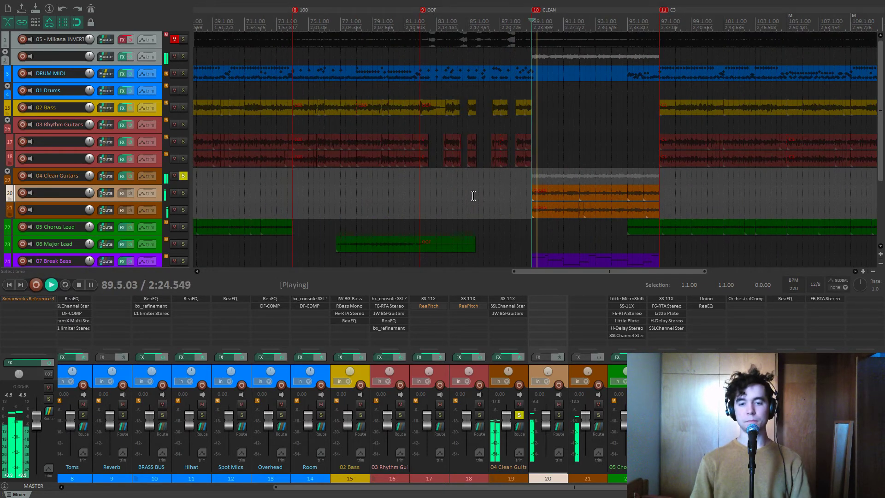
Audition the clean guitars with SS-11X, SSLChannel and JW BG-Guitars bypassed on 04 Clean Guitars, and stop playback
{"action": "left_click", "coordinate": [510, 307], "text": "ctrl"}
{"action": "left_click", "coordinate": [509, 300], "text": "ctrl"}
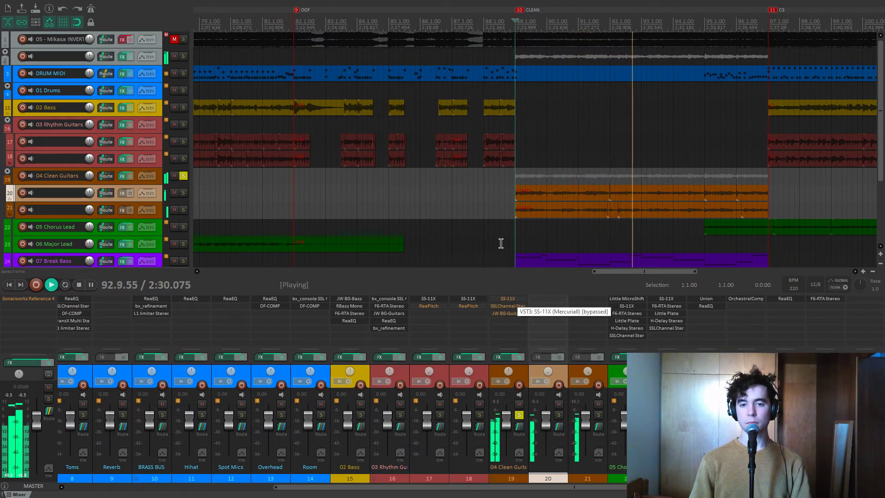
{"action": "key", "text": "space"}
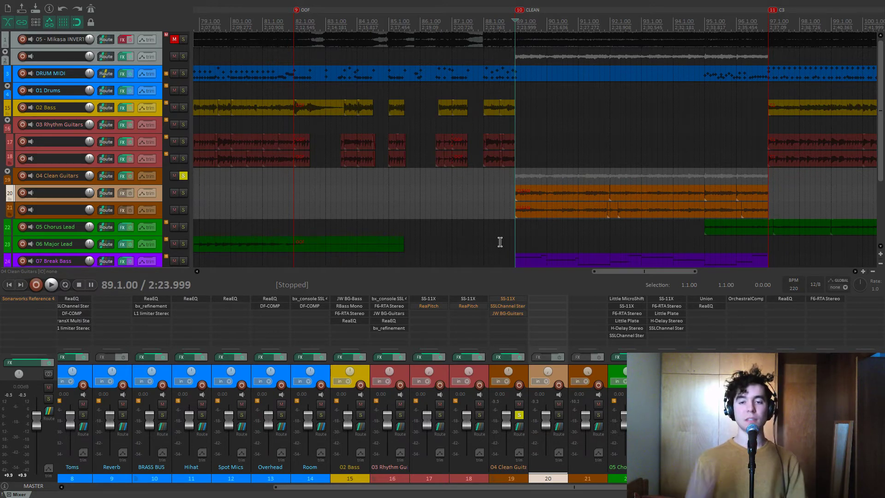
Enable and open SS-11X on 04 Clean Guitars during playback from CLEAN, audition it and stop playback
{"action": "key", "text": "space"}
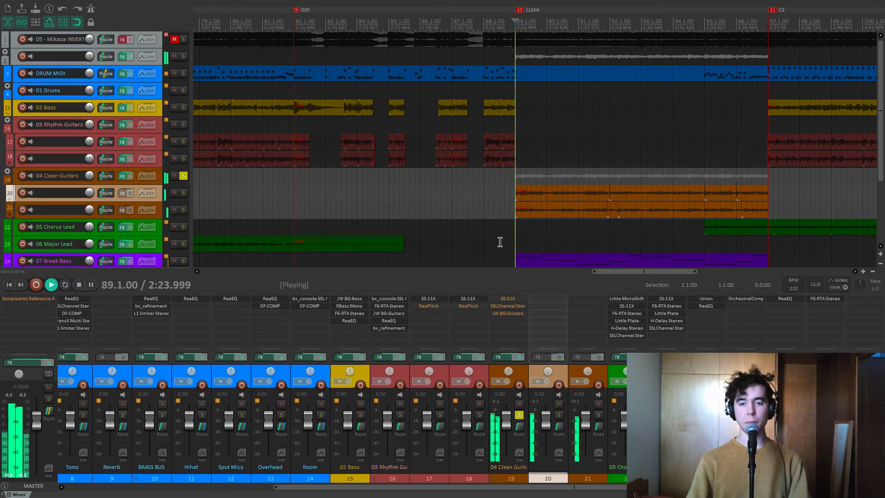
{"action": "left_click", "coordinate": [512, 299]}
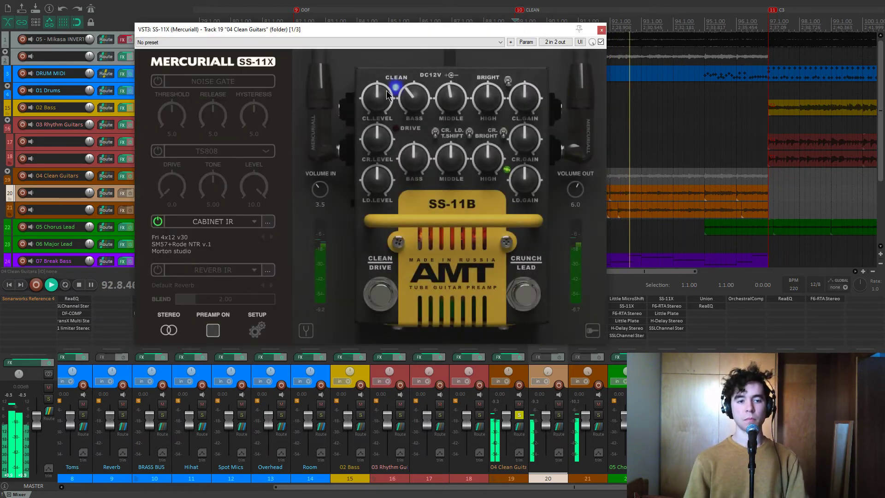
{"action": "left_click_drag", "start_coordinate": [414, 31], "coordinate": [415, 36]}
{"action": "key", "text": "space"}
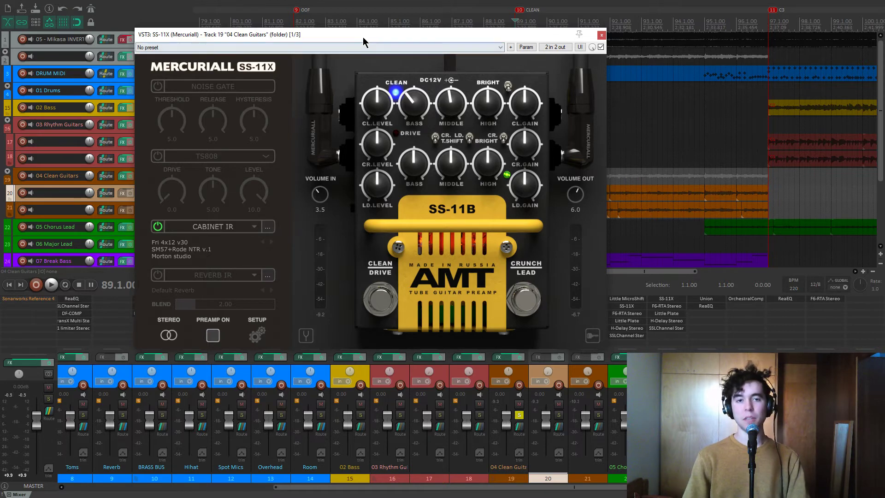
{"action": "left_click_drag", "start_coordinate": [363, 35], "coordinate": [366, 38]}
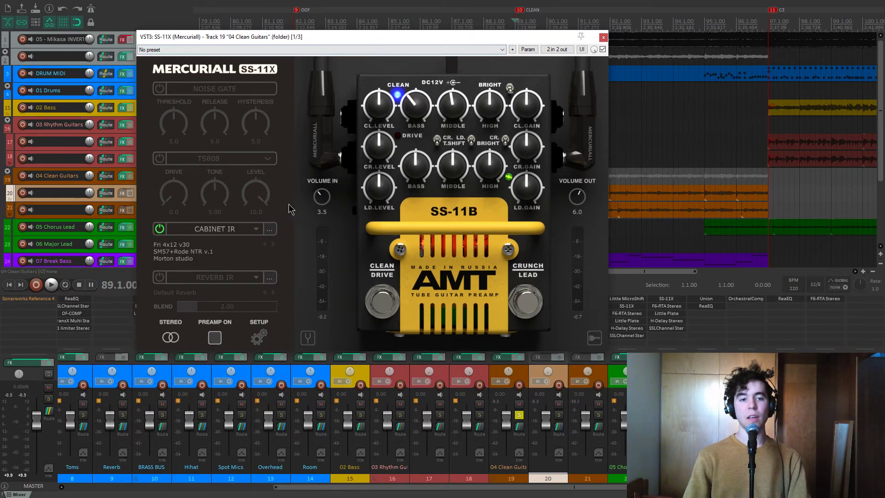
Compare the Fri 4x12 greenbacks and Fri 4x12 v30 cabinet IRs in SS-11X, return to v30 and close the plugin
{"action": "left_click", "coordinate": [265, 245]}
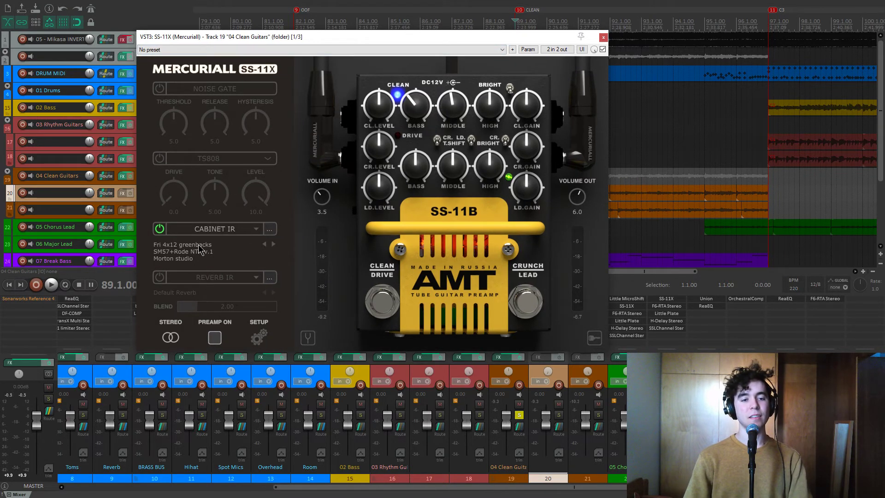
{"action": "key", "text": "space"}
{"action": "left_click", "coordinate": [274, 245]}
{"action": "left_click", "coordinate": [265, 244]}
{"action": "left_click", "coordinate": [266, 245]}
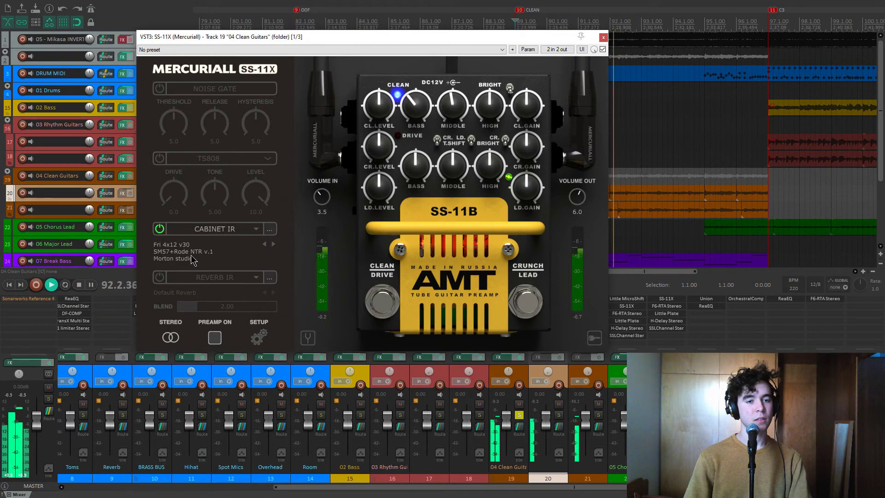
{"action": "key", "text": "space"}
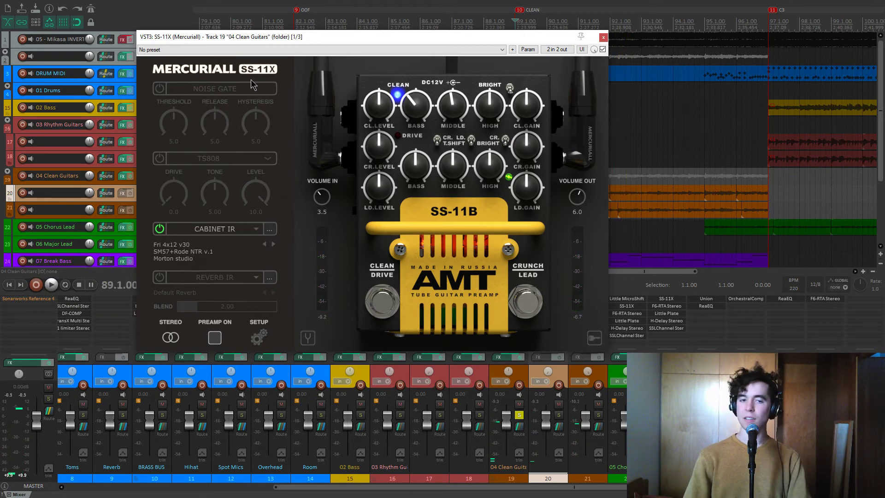
{"action": "left_click_drag", "start_coordinate": [306, 37], "coordinate": [251, 26]}
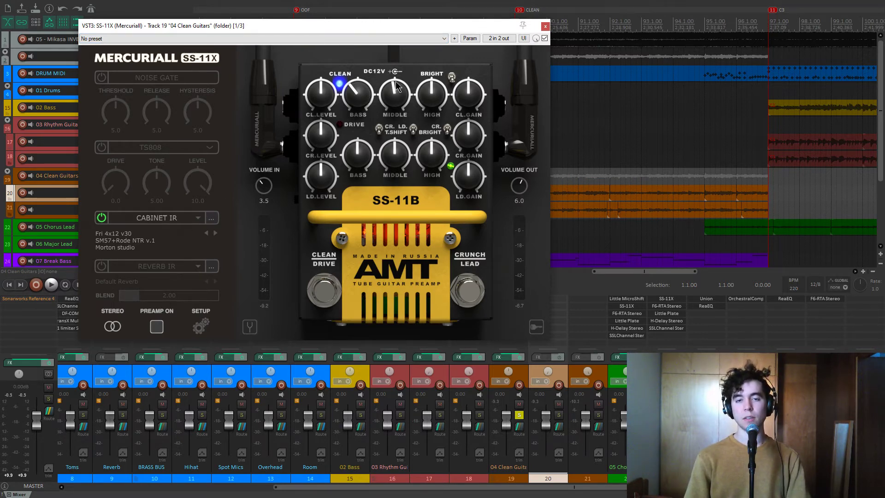
{"action": "left_click", "coordinate": [546, 26]}
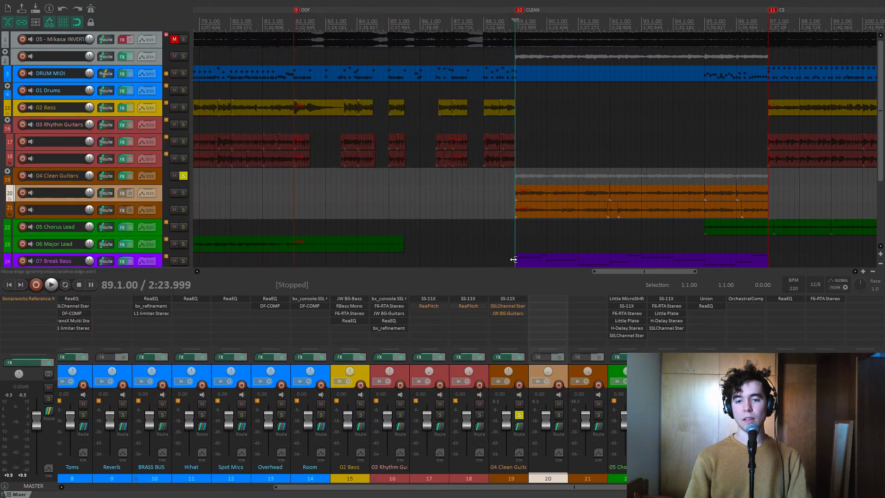
Enable and open SSLChannel on 04 Clean Guitars, adjust its low-mid gain while auditioning from CLEAN, and close it
{"action": "left_click", "coordinate": [511, 306]}
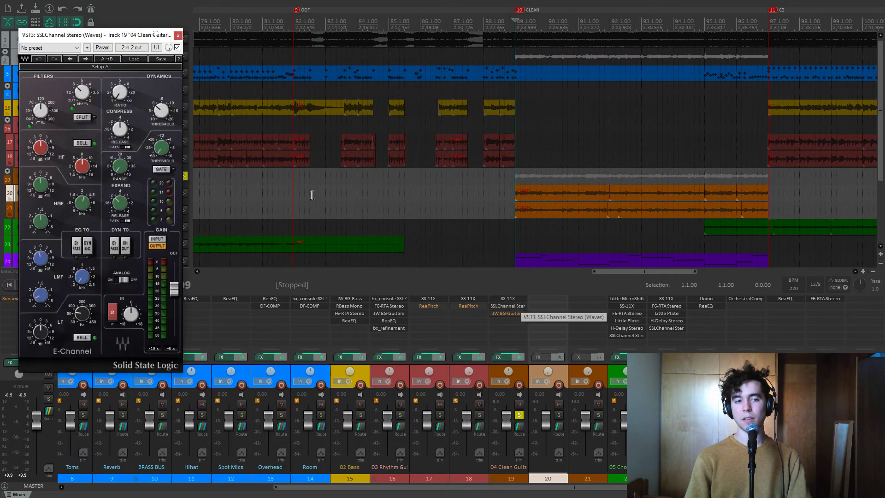
{"action": "left_click_drag", "start_coordinate": [136, 40], "coordinate": [168, 43]}
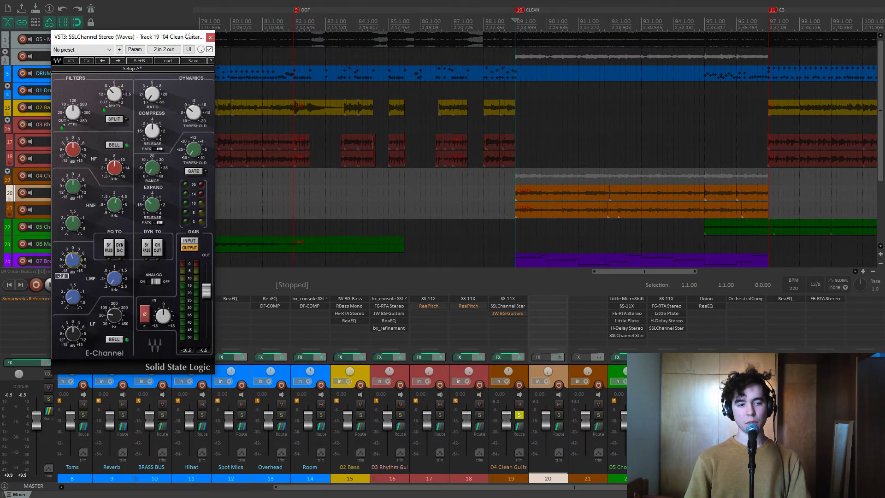
{"action": "key", "text": "space"}
{"action": "mouse_move", "coordinate": [74, 261]}
{"action": "left_mouse_down"}
{"action": "mouse_move", "coordinate": [74, 276]}
{"action": "mouse_move", "coordinate": [73, 265]}
{"action": "left_mouse_up"}
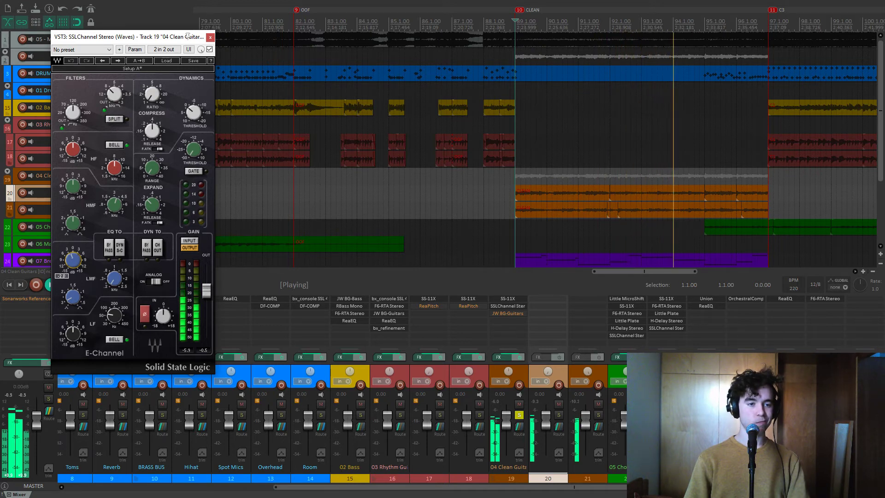
{"action": "key", "text": "space"}
{"action": "left_click", "coordinate": [210, 37]}
Enable and open JW BG-Guitars on 04 Clean Guitars and audition it from the CLEAN marker
{"action": "left_click", "coordinate": [509, 314]}
{"action": "left_click_drag", "start_coordinate": [103, 41], "coordinate": [435, 69]}
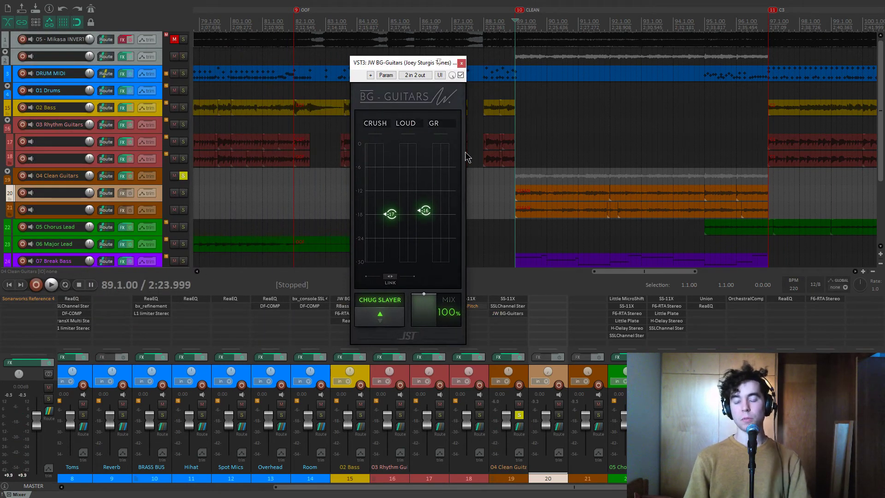
{"action": "key", "text": "space"}
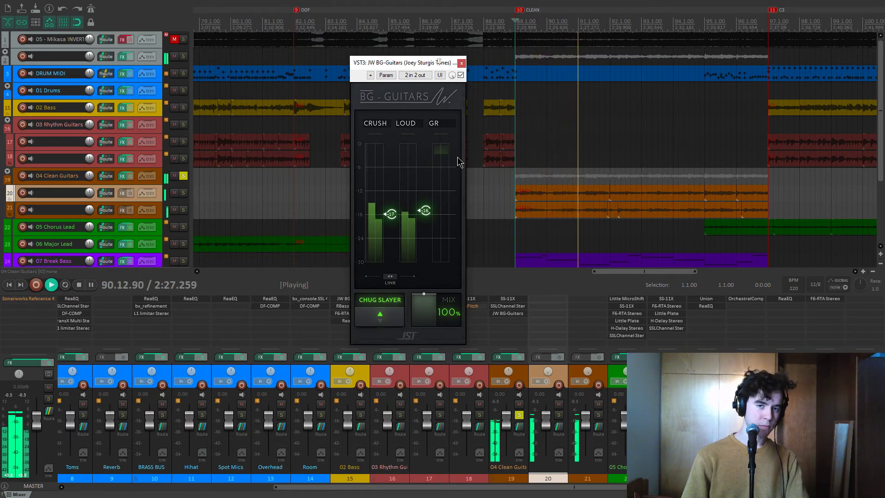
{"action": "key", "text": "space"}
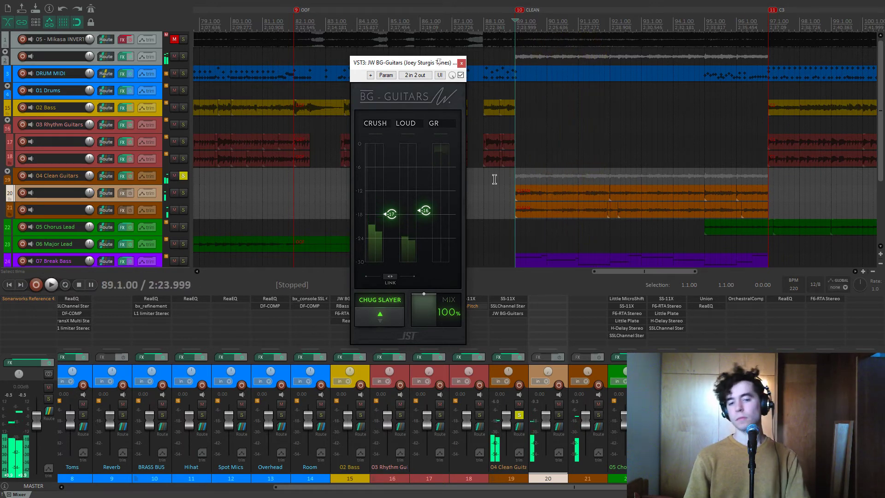
Unsolo 04 Clean Guitars, audition the clean section in the full mix, and close JW BG-Guitars
{"action": "left_click", "coordinate": [519, 418]}
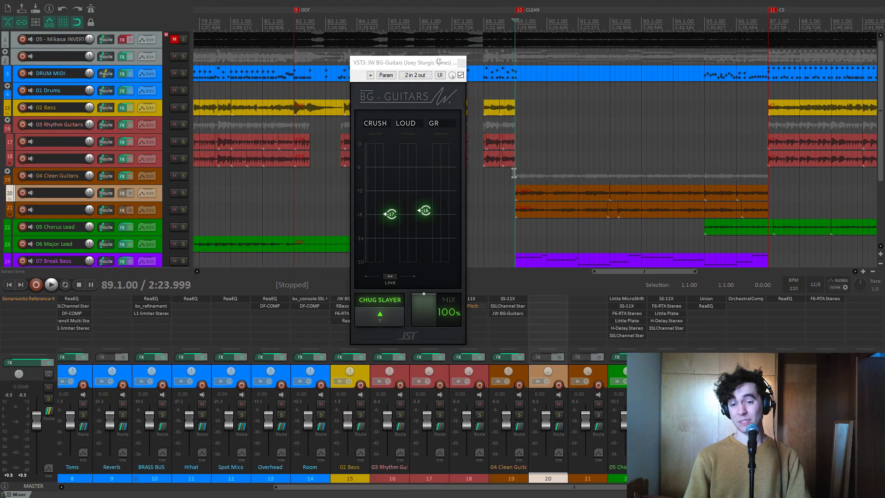
{"action": "key", "text": "space"}
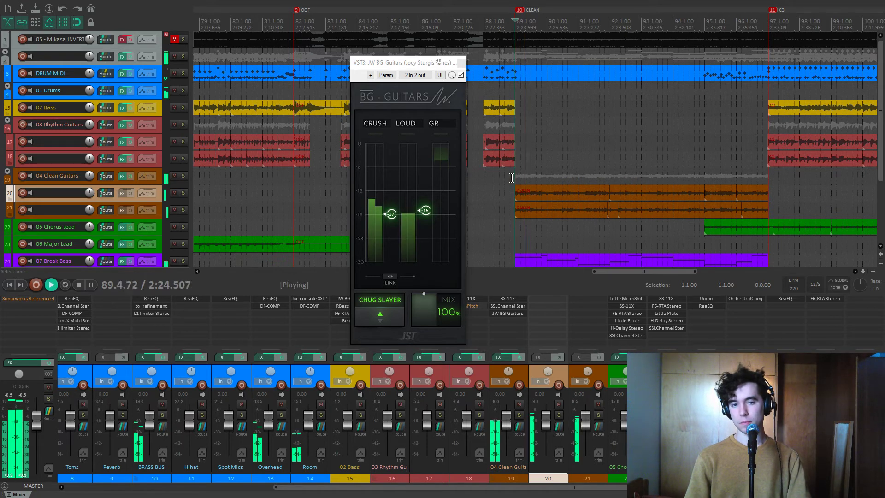
{"action": "left_click", "coordinate": [461, 63]}
{"action": "scroll", "coordinate": [436, 181], "scroll_direction": "down", "scroll_amount": 5}
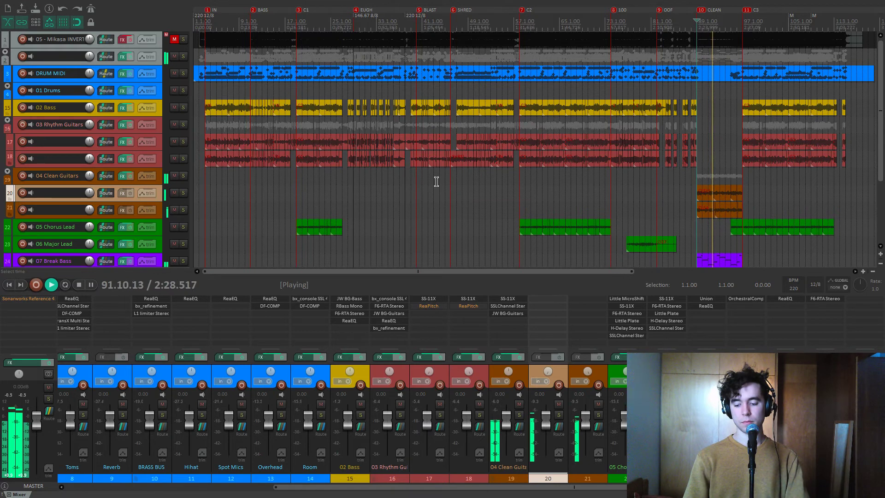
{"action": "key", "text": "space"}
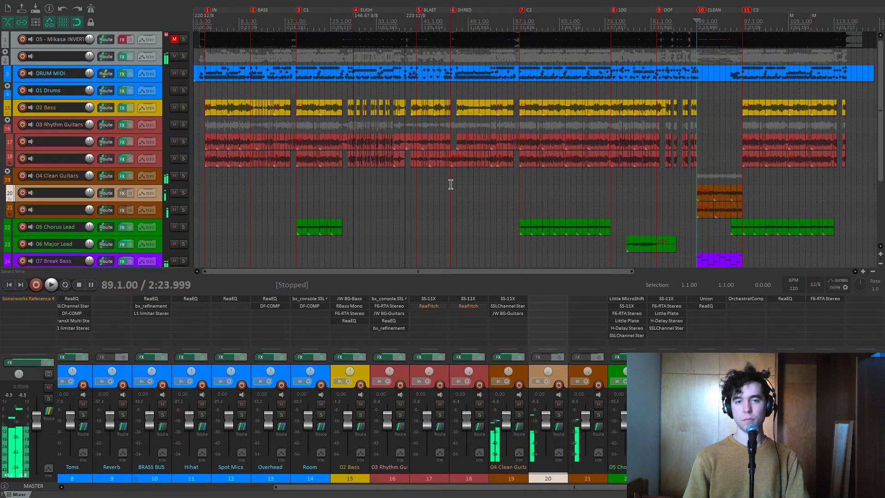
Solo 05 Chorus Lead and audition it from the C1 marker
{"action": "left_click", "coordinate": [526, 197]}
{"action": "key", "text": "3"}
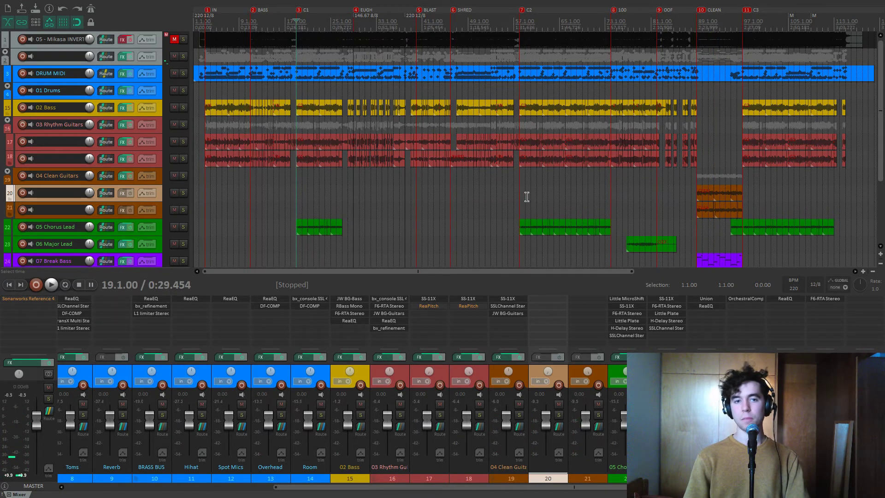
{"action": "left_click", "coordinate": [183, 227]}
{"action": "key", "text": "space"}
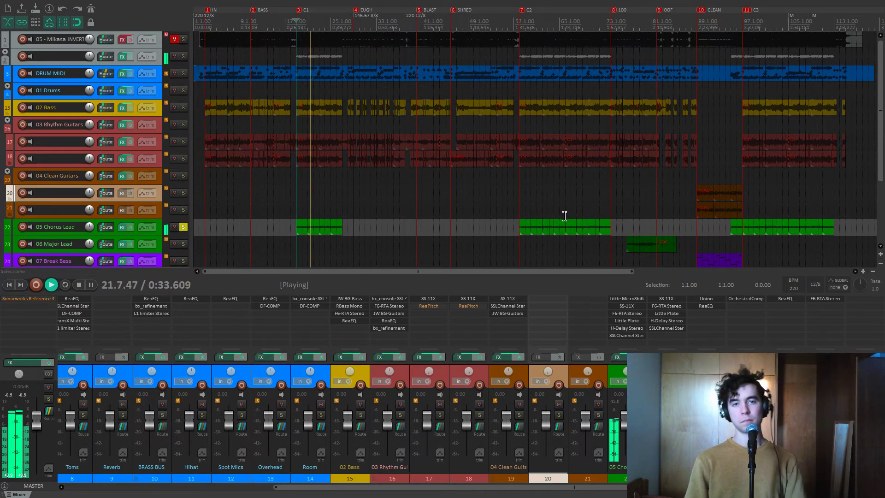
{"action": "key", "text": "space"}
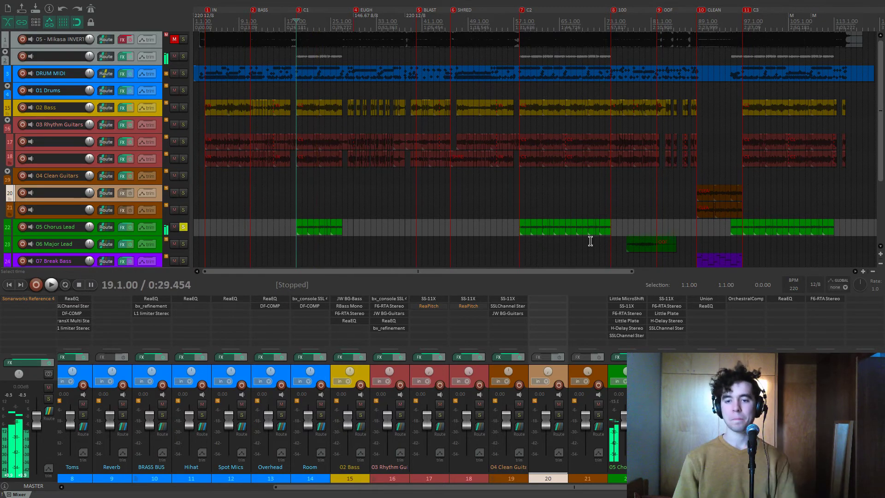
Bypass every 05 Chorus Lead plugin except Little MicroShift, then open Little MicroShift, audition it from C1 and close it
{"action": "left_click", "coordinate": [630, 330], "text": "shift"}
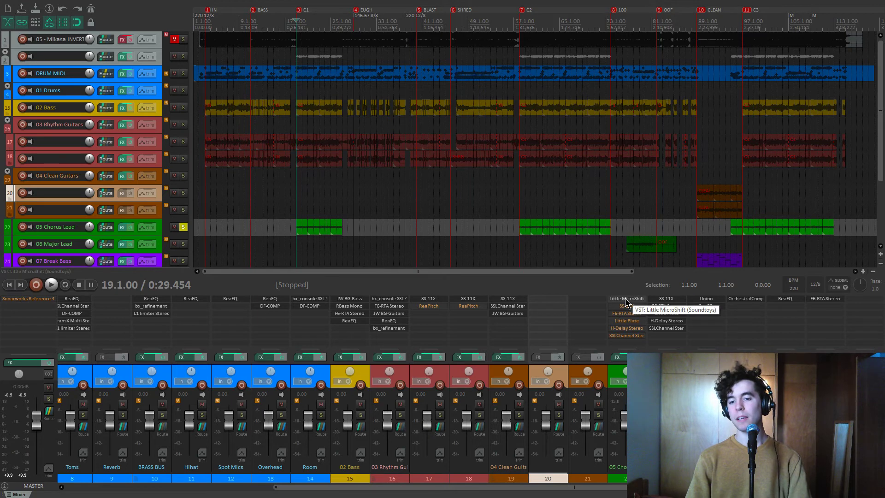
{"action": "left_click", "coordinate": [626, 299]}
{"action": "left_click_drag", "start_coordinate": [159, 35], "coordinate": [199, 58]}
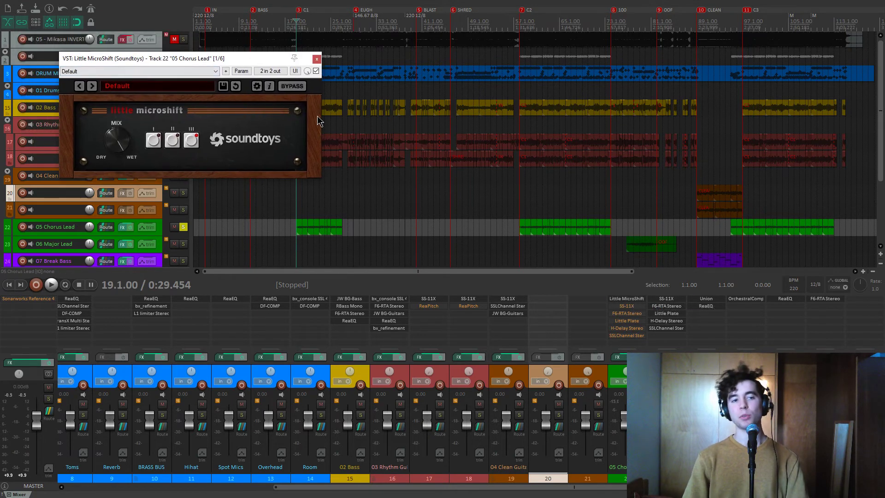
{"action": "scroll", "coordinate": [464, 206], "scroll_direction": "up", "scroll_amount": 8}
{"action": "key", "text": "space"}
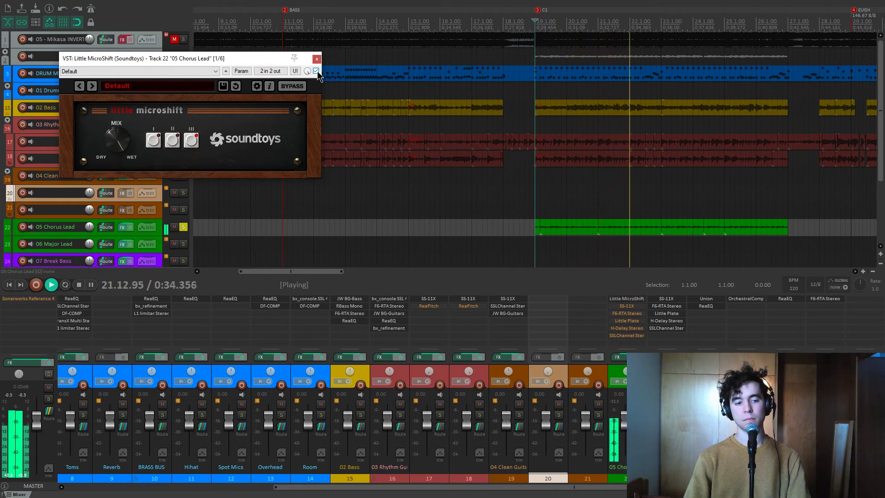
{"action": "key", "text": "space"}
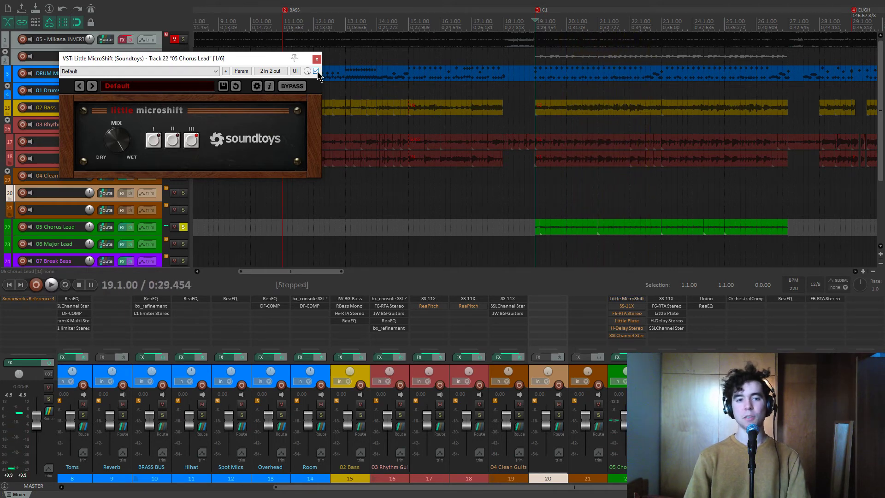
{"action": "left_click", "coordinate": [316, 60]}
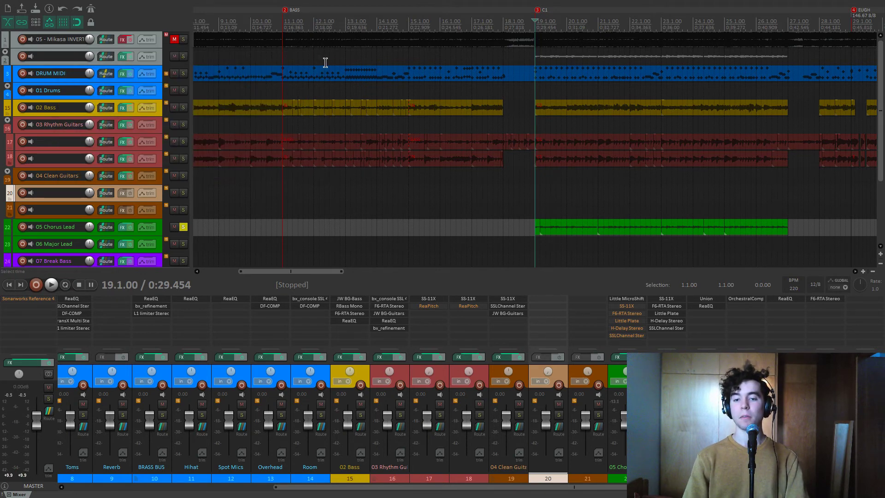
Enable and open SS-11X on 05 Chorus Lead, show its amp controls instead of the tuner, audition it and close it
{"action": "left_click", "coordinate": [627, 306]}
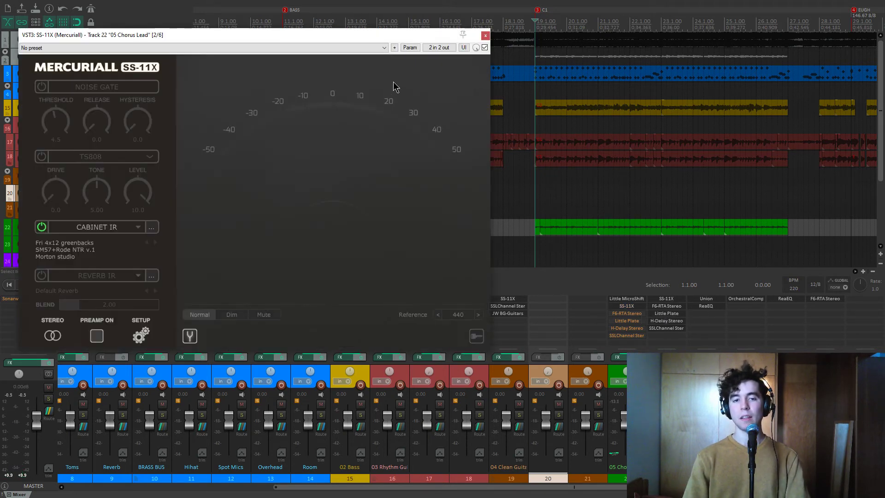
{"action": "left_click", "coordinate": [196, 331]}
{"action": "left_click_drag", "start_coordinate": [213, 35], "coordinate": [221, 34]}
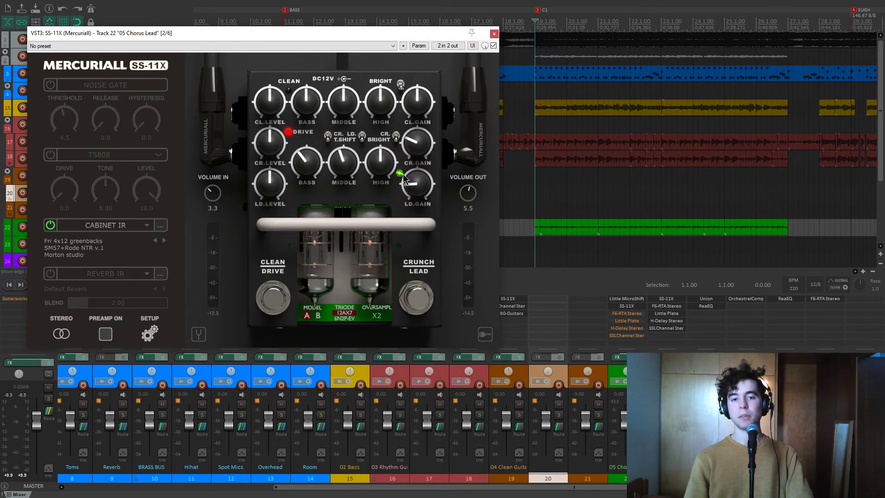
{"action": "left_click", "coordinate": [414, 299]}
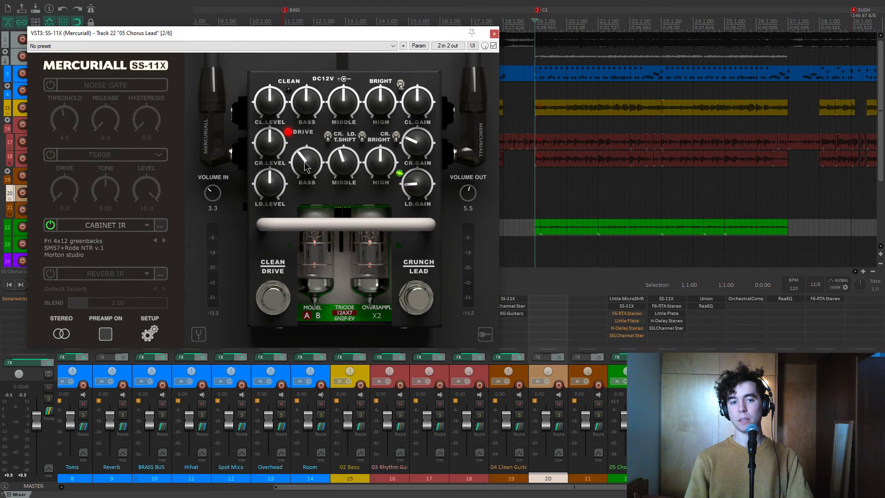
{"action": "key", "text": "space"}
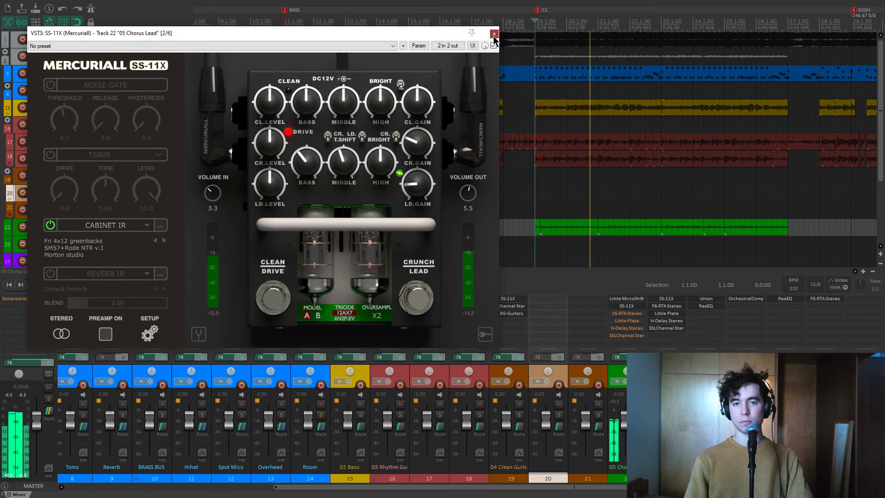
{"action": "key", "text": "Escape"}
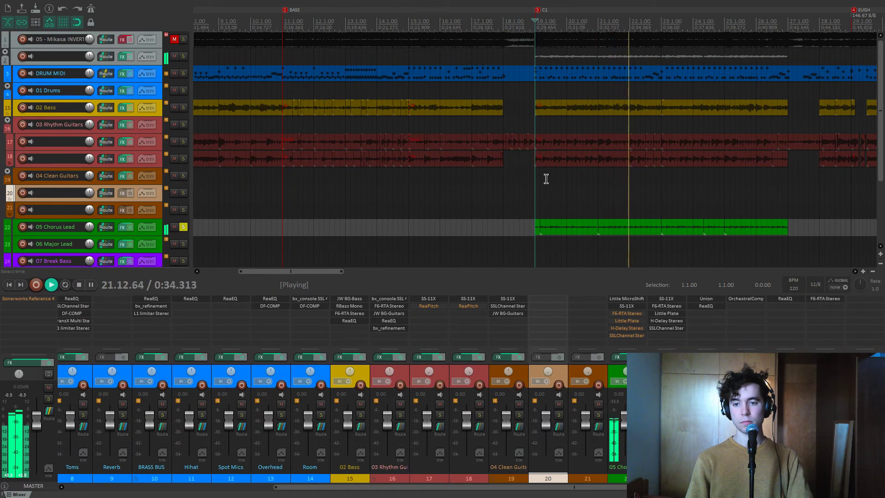
{"action": "key", "text": "space"}
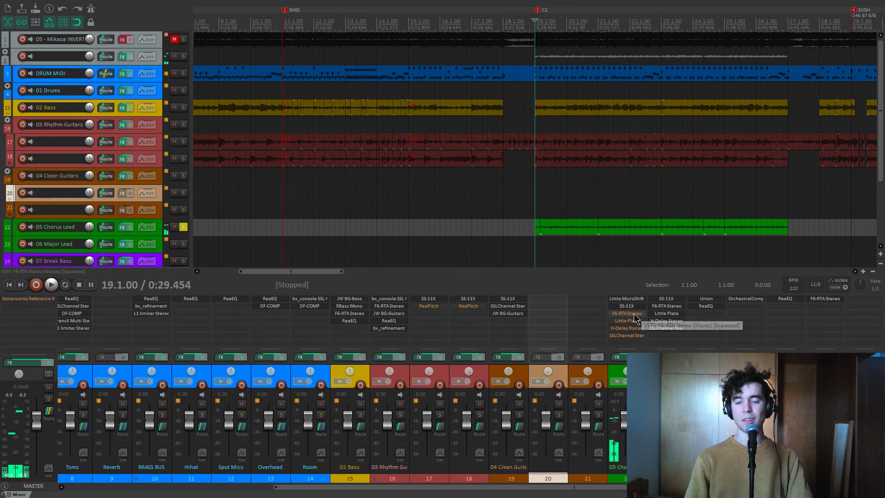
Enable and open F6-RTA Stereo on 05 Chorus Lead and inspect its high-pass and low-pass filters while auditioning from C1
{"action": "left_click", "coordinate": [628, 313]}
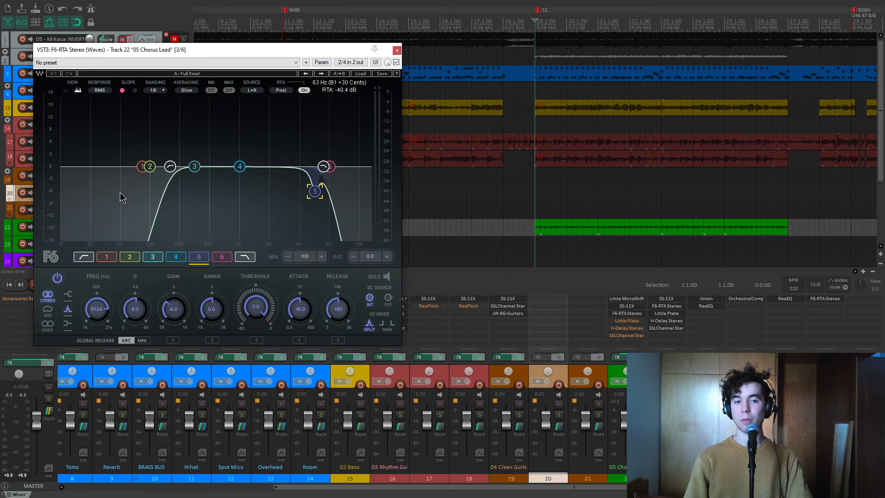
{"action": "left_click", "coordinate": [84, 258]}
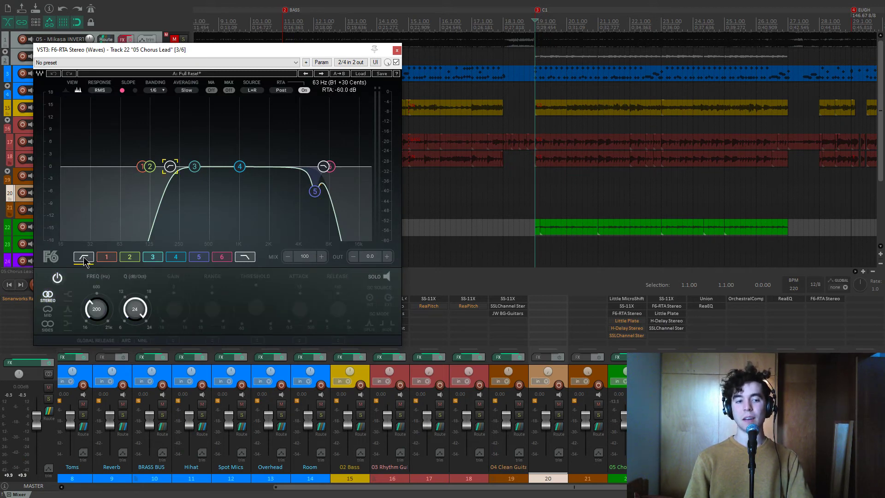
{"action": "key", "text": "space"}
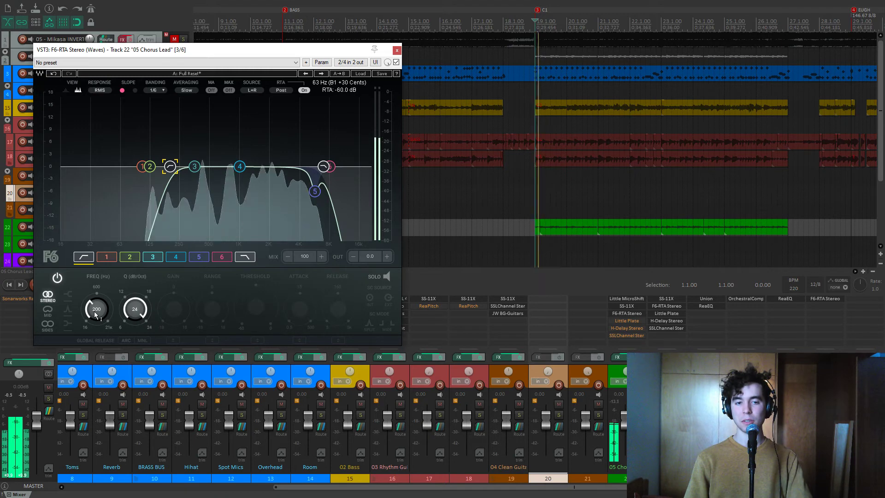
{"action": "left_click", "coordinate": [244, 257]}
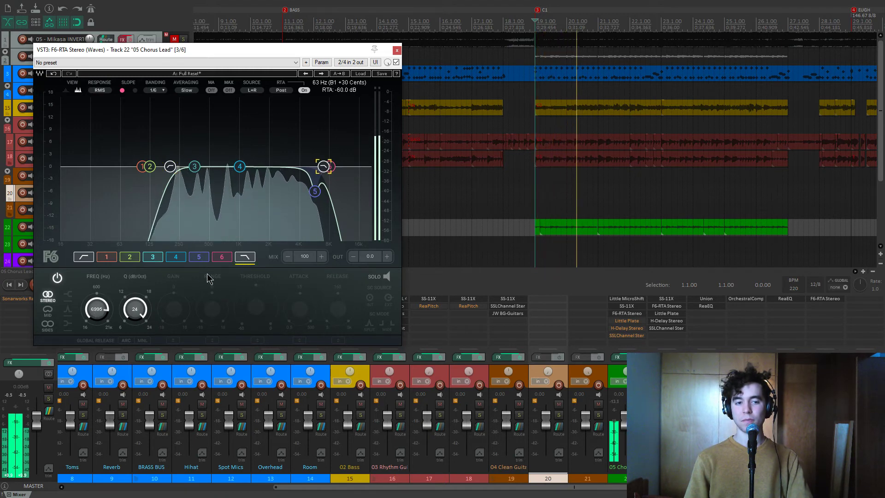
{"action": "key", "text": "space"}
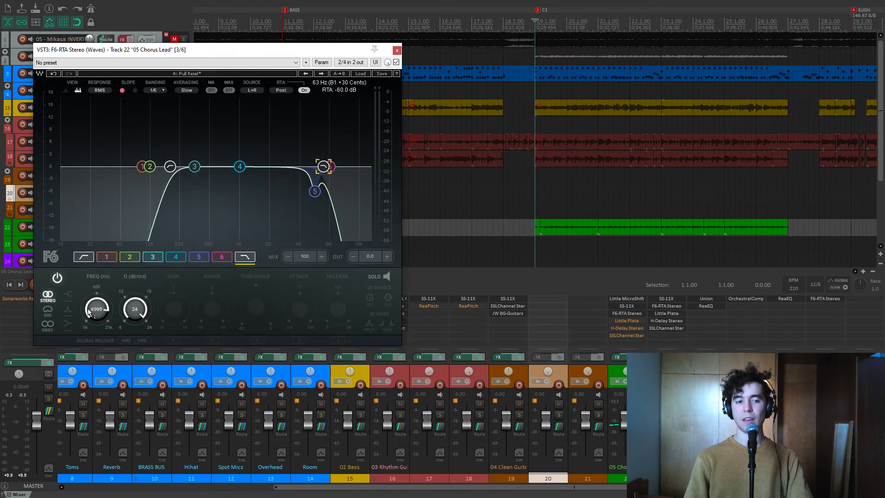
Inspect band 5's cut in F6-RTA, compare the lead with the EQ bypassed and active during playback, and close the plugin
{"action": "left_click", "coordinate": [316, 193]}
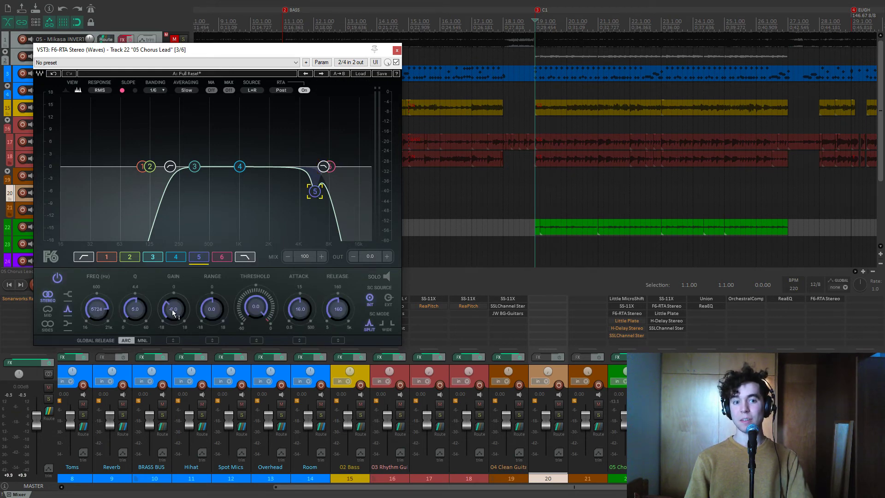
{"action": "key", "text": "space"}
{"action": "mouse_move", "coordinate": [172, 309]}
{"action": "left_mouse_down"}
{"action": "mouse_move", "coordinate": [172, 281]}
{"action": "mouse_move", "coordinate": [173, 309]}
{"action": "left_mouse_up"}
{"action": "left_click", "coordinate": [396, 62]}
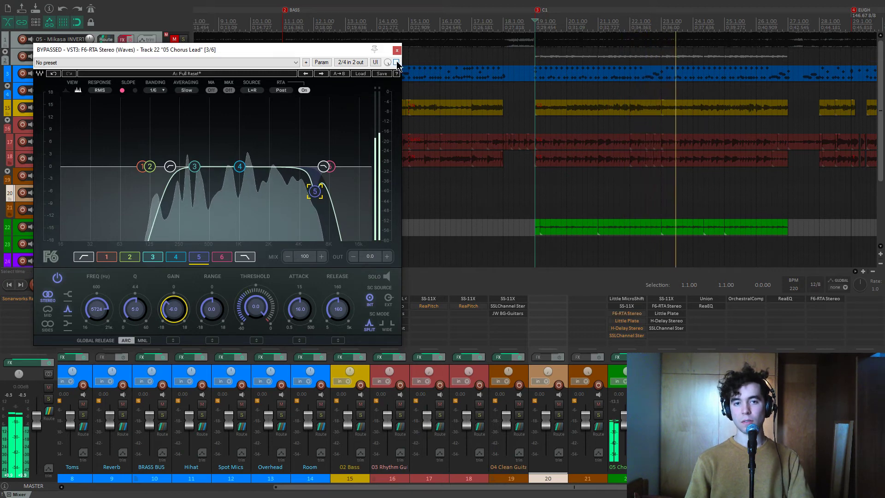
{"action": "left_click", "coordinate": [396, 62]}
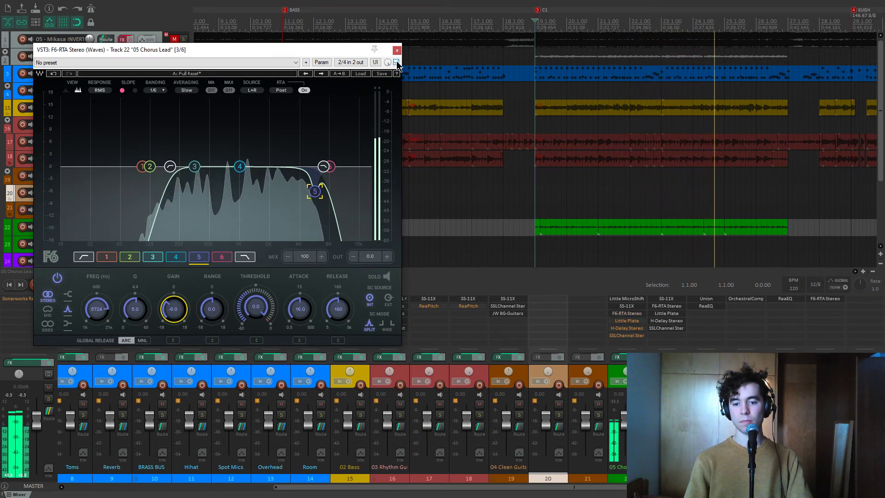
{"action": "key", "text": "space"}
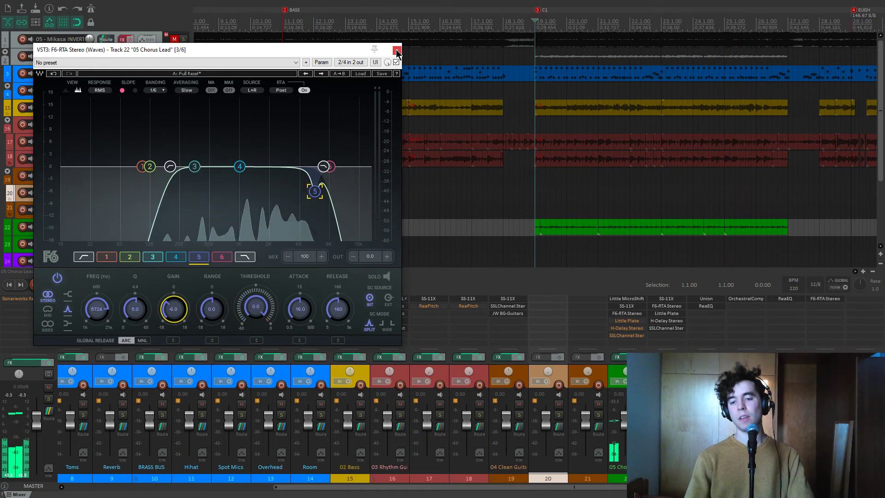
{"action": "left_click", "coordinate": [396, 50]}
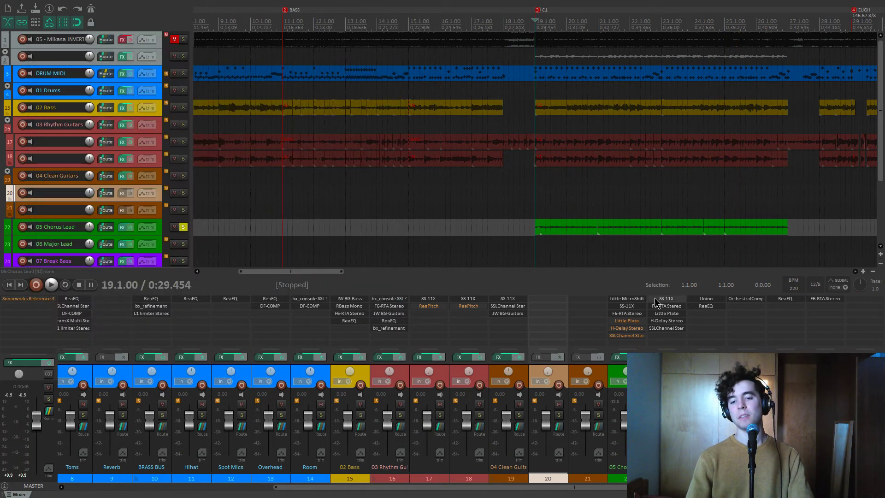
Enable and open the Little Plate reverb on 05 Chorus Lead and audition it from the C1 marker
{"action": "left_click", "coordinate": [627, 321]}
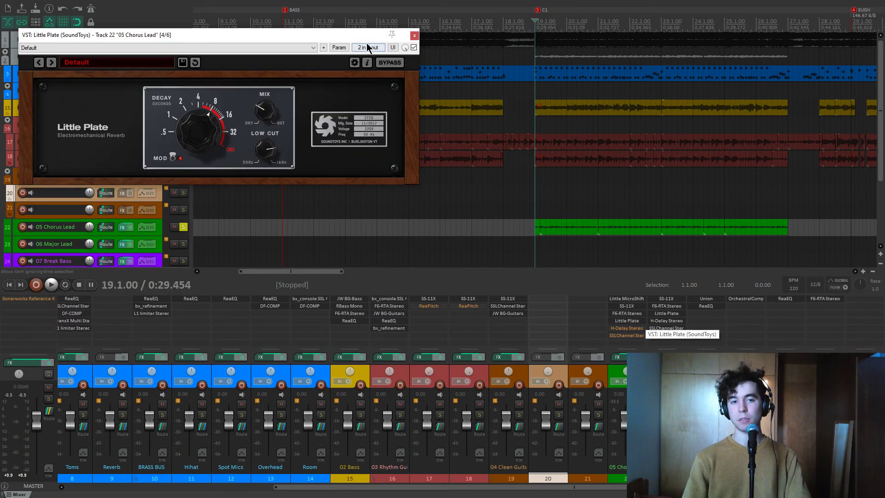
{"action": "left_click_drag", "start_coordinate": [359, 34], "coordinate": [429, 78]}
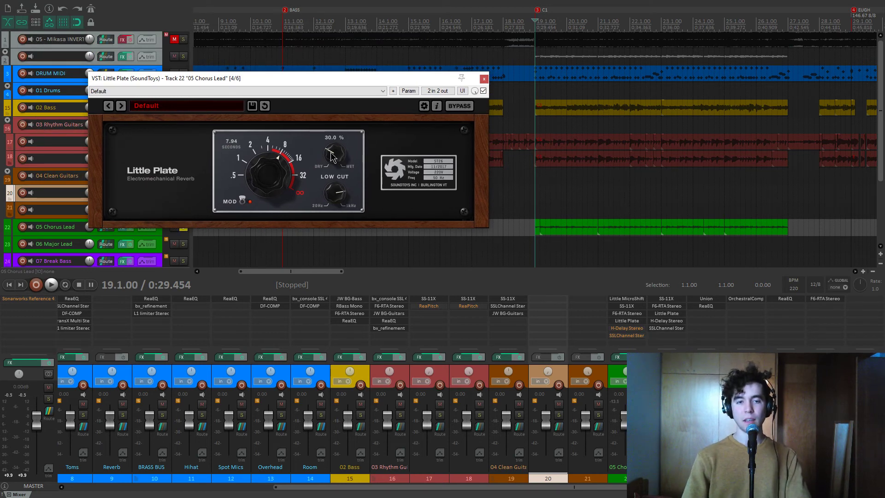
{"action": "key", "text": "space"}
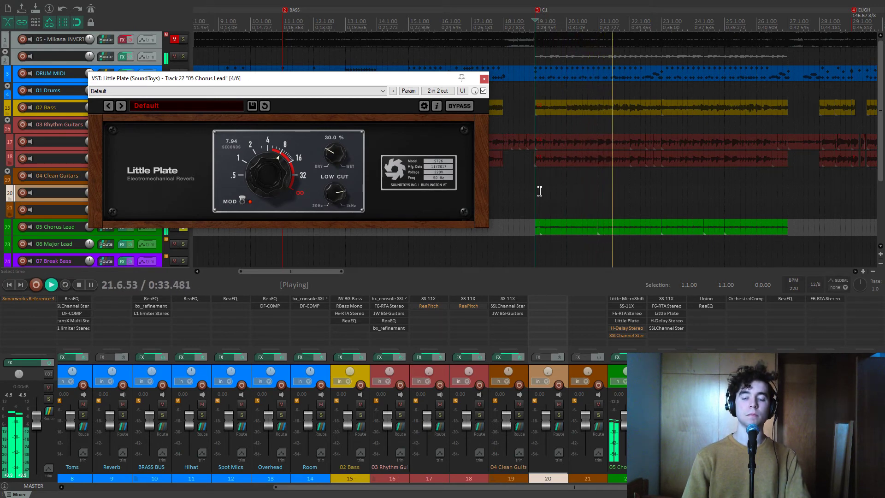
{"action": "key", "text": "space"}
Enable and open H-Delay Stereo on 05 Chorus Lead, close Little Plate, audition the delay from C1 and close it
{"action": "left_click", "coordinate": [622, 341]}
{"action": "left_click", "coordinate": [623, 328]}
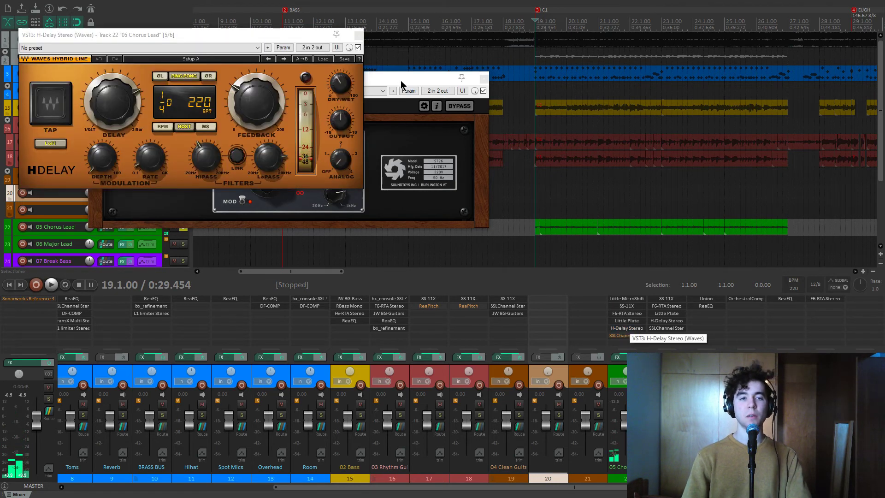
{"action": "left_click_drag", "start_coordinate": [401, 84], "coordinate": [557, 164]}
{"action": "left_click", "coordinate": [635, 160]}
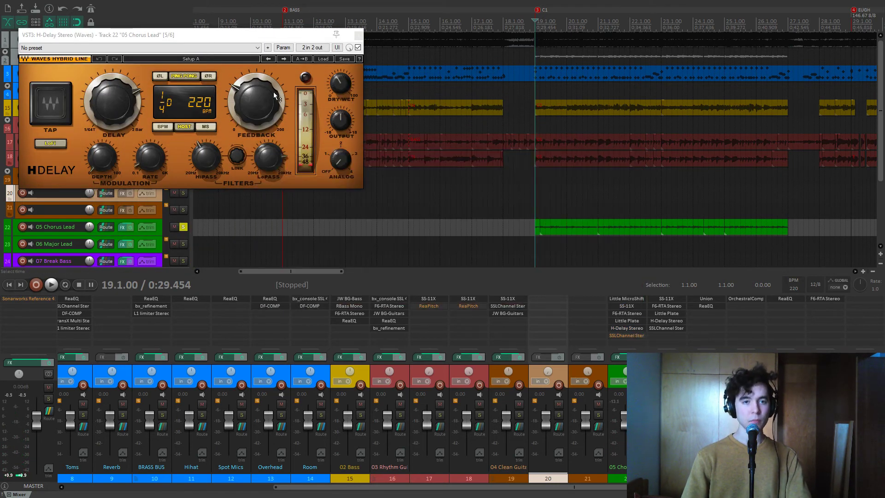
{"action": "right_click", "coordinate": [353, 92]}
{"action": "left_click", "coordinate": [341, 84]}
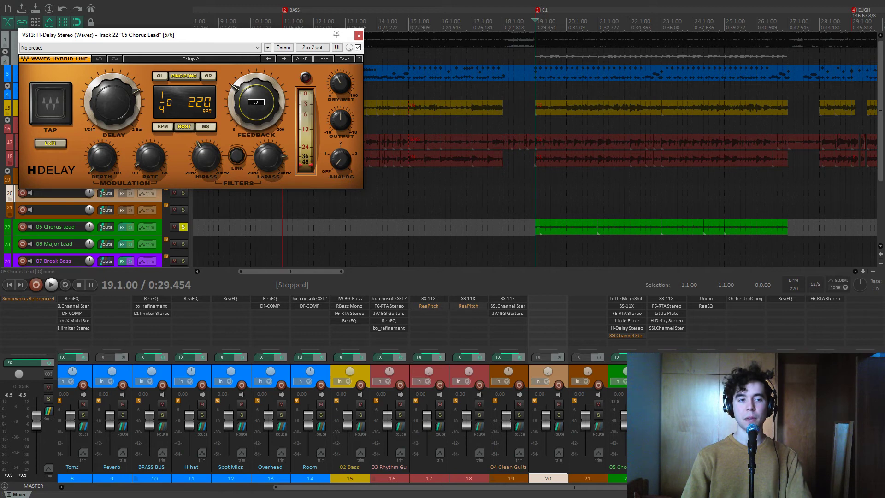
{"action": "key", "text": "space"}
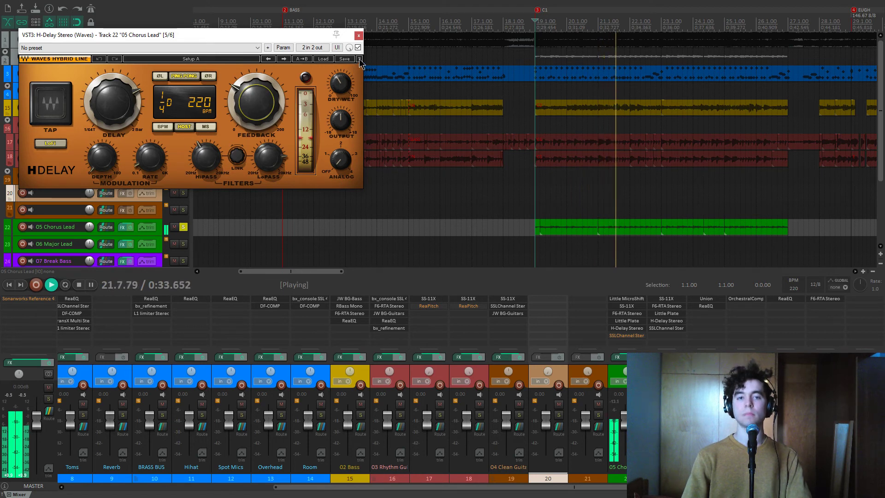
{"action": "left_click", "coordinate": [358, 36]}
Enable and open SSLChannel on 05 Chorus Lead, audition it, close it and unsolo the track
{"action": "left_click", "coordinate": [626, 335]}
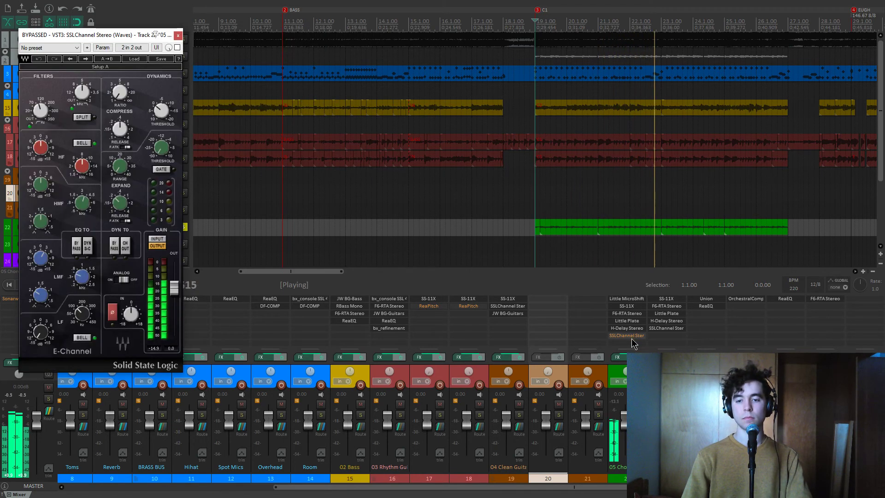
{"action": "left_click_drag", "start_coordinate": [134, 37], "coordinate": [411, 59]}
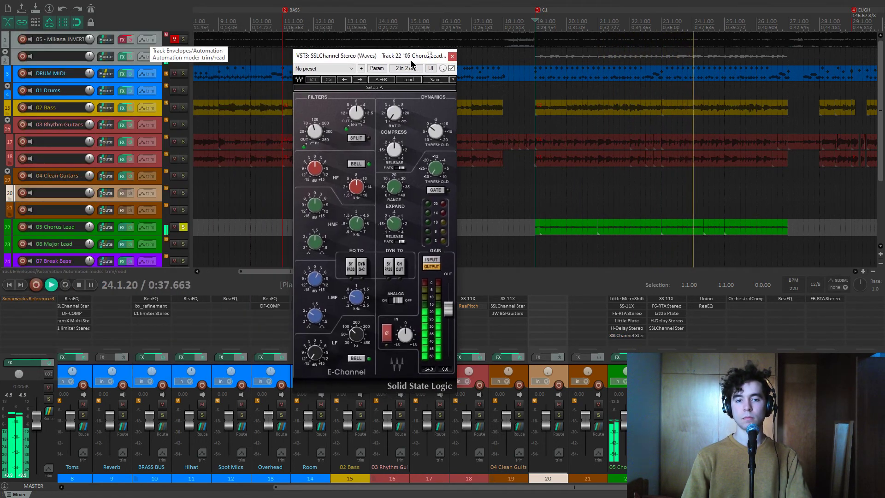
{"action": "key", "text": "space"}
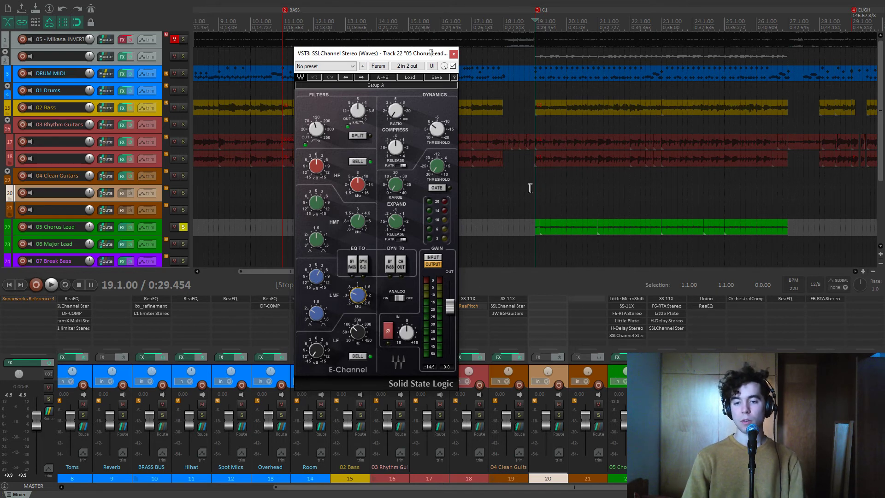
{"action": "left_click", "coordinate": [454, 54]}
{"action": "scroll", "coordinate": [596, 218], "scroll_direction": "down", "scroll_amount": 5}
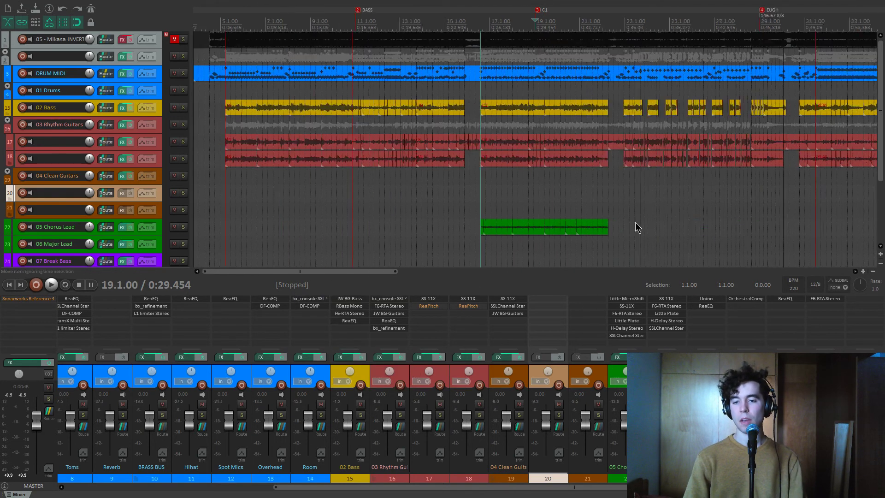
Place the edit cursor at 77.1.00 near the start of the 06 Major Lead clip and audition the track soloed
{"action": "scroll", "coordinate": [598, 212], "scroll_direction": "down", "scroll_amount": 3}
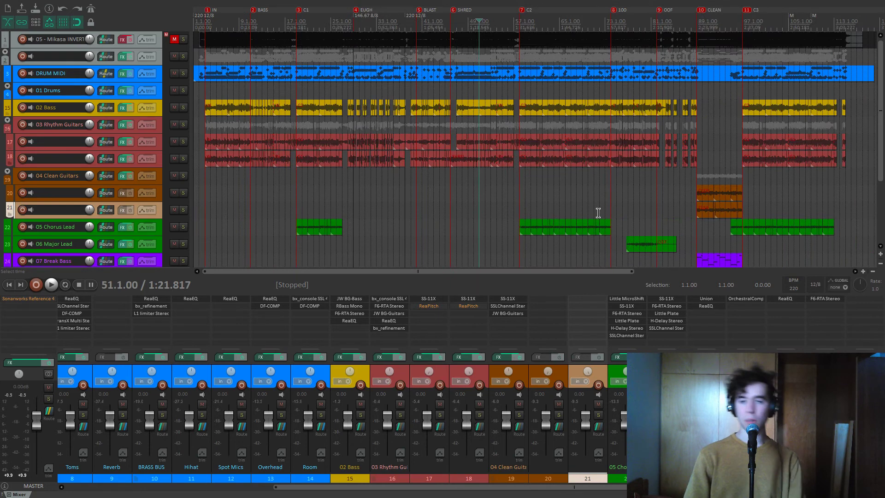
{"action": "left_click", "coordinate": [612, 214]}
{"action": "left_click", "coordinate": [627, 221]}
{"action": "scroll", "coordinate": [624, 220], "scroll_direction": "up", "scroll_amount": 5}
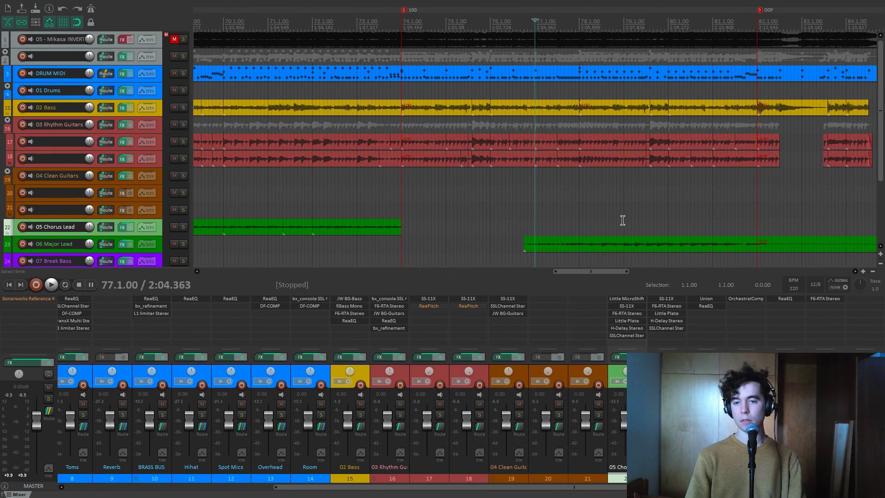
{"action": "key", "text": "space"}
{"action": "left_click", "coordinate": [183, 244]}
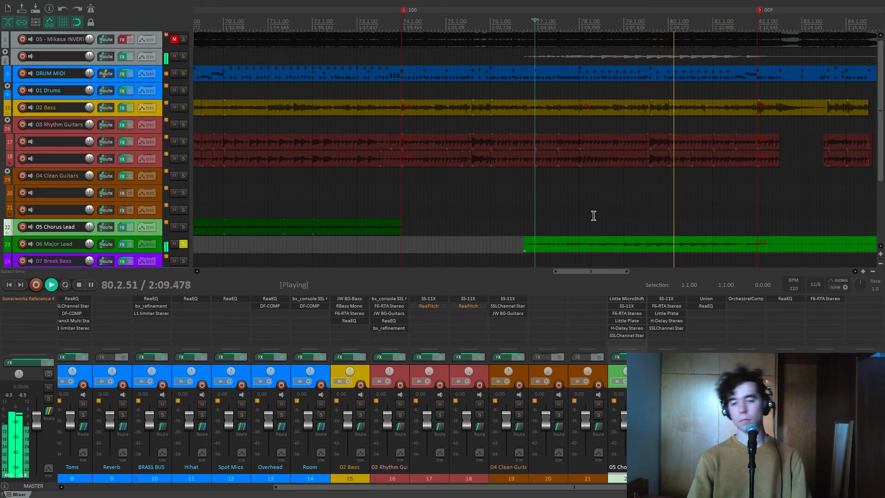
{"action": "key", "text": "space"}
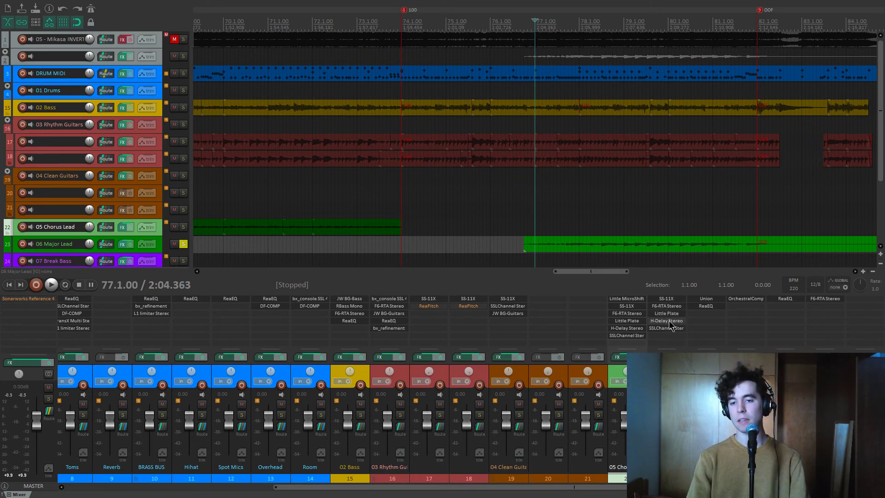
Unsolo 06 Major Lead and audition it within the full mix from 77.1.00
{"action": "key", "text": "space"}
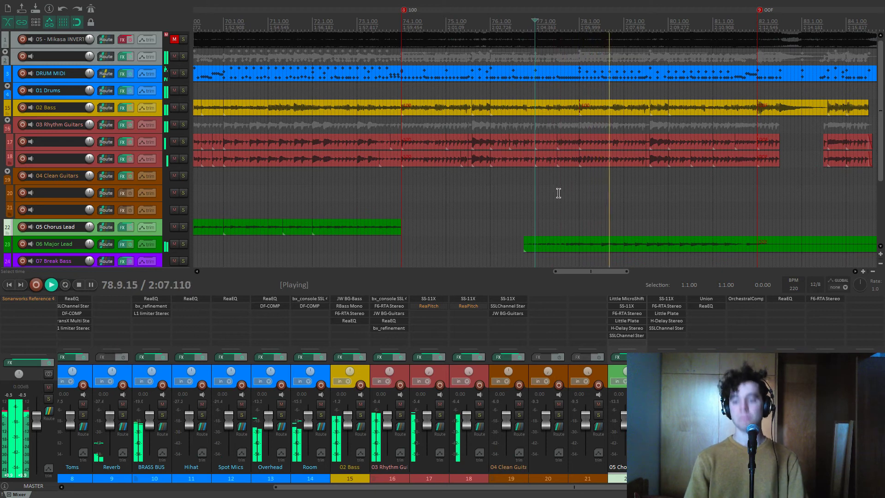
{"action": "scroll", "coordinate": [558, 194], "scroll_direction": "down", "scroll_amount": 2}
{"action": "scroll", "coordinate": [558, 194], "scroll_direction": "down", "scroll_amount": 1}
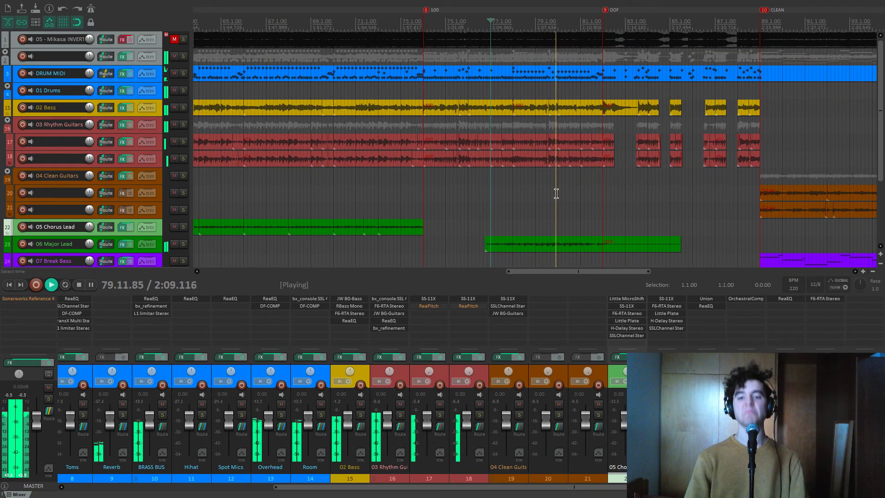
{"action": "key", "text": "space"}
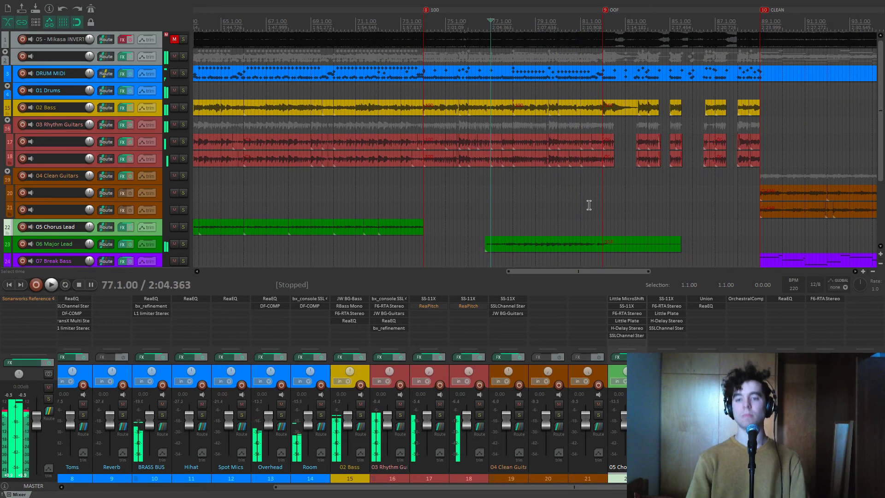
Move the edit cursor to the CLEAN marker, solo 07 Break Bass and open its Union synth
{"action": "left_click", "coordinate": [673, 209]}
{"action": "scroll", "coordinate": [575, 194], "scroll_direction": "down", "scroll_amount": 4}
{"action": "key", "text": "0"}
{"action": "scroll", "coordinate": [66, 167], "scroll_direction": "down", "scroll_amount": 5}
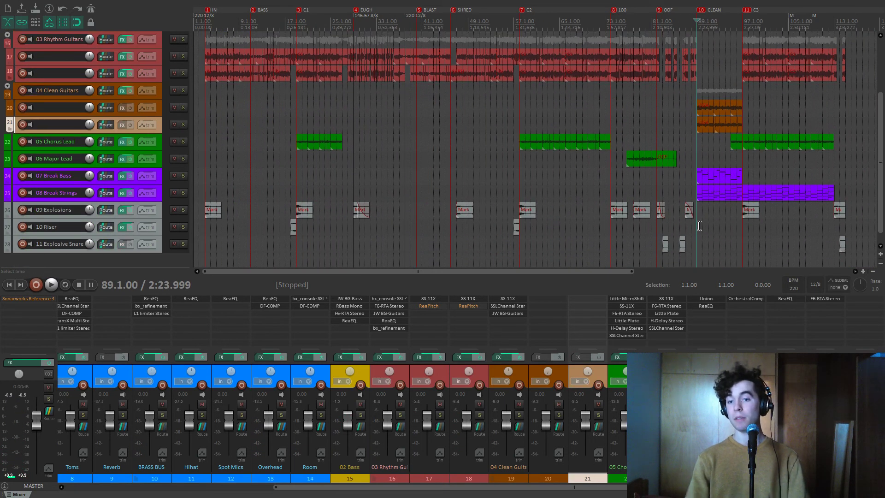
{"action": "scroll", "coordinate": [644, 219], "scroll_direction": "up", "scroll_amount": 4}
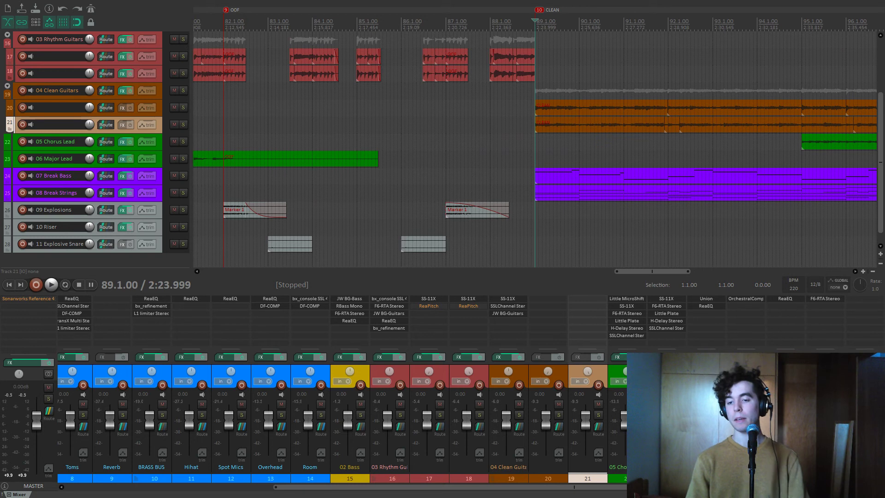
{"action": "left_click", "coordinate": [717, 415]}
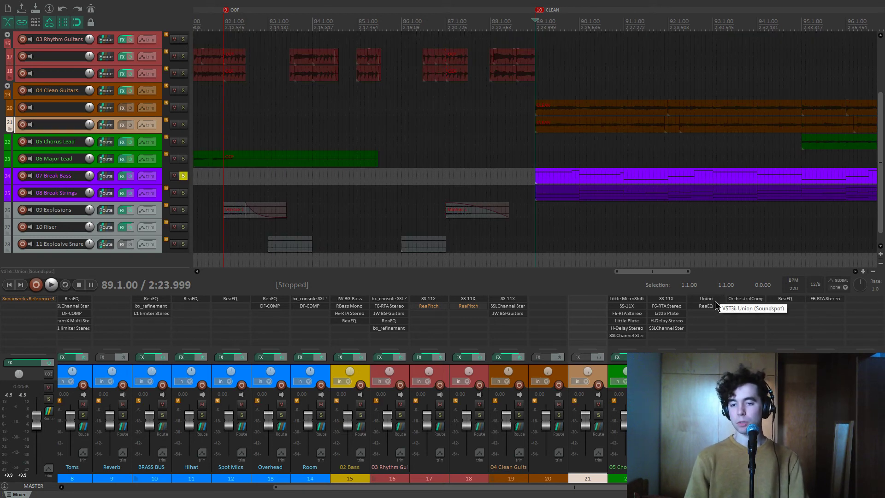
{"action": "left_click", "coordinate": [717, 303]}
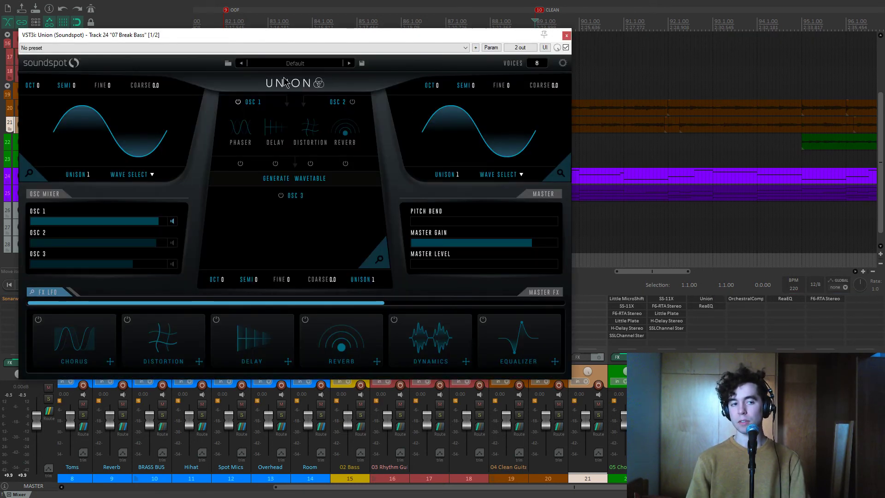
{"action": "left_click_drag", "start_coordinate": [362, 41], "coordinate": [399, 50]}
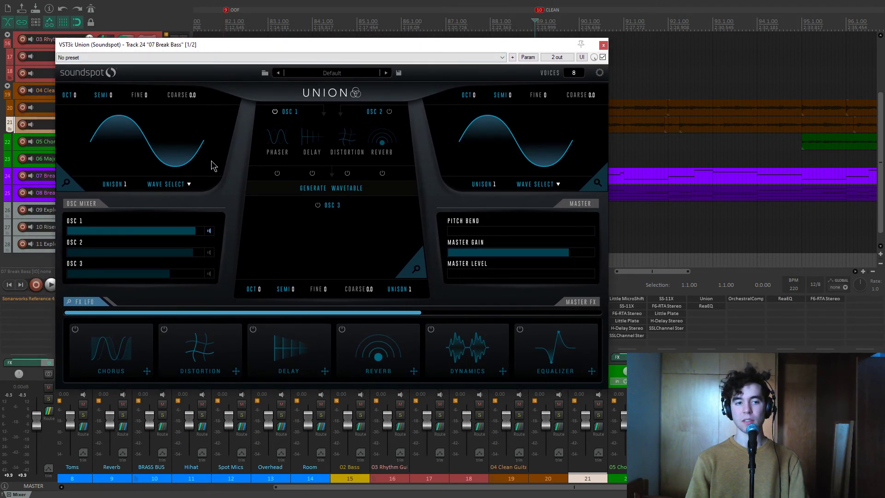
Audition the soloed 07 Break Bass, inspect the high-pass band in its ReaEQ, close both plugins and unsolo the track
{"action": "left_click", "coordinate": [703, 305], "text": "shift"}
{"action": "key", "text": "space"}
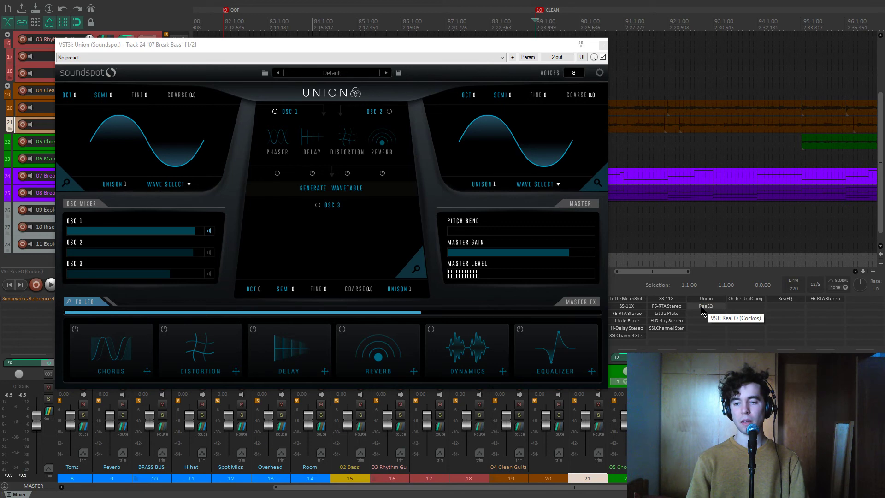
{"action": "left_click", "coordinate": [703, 307]}
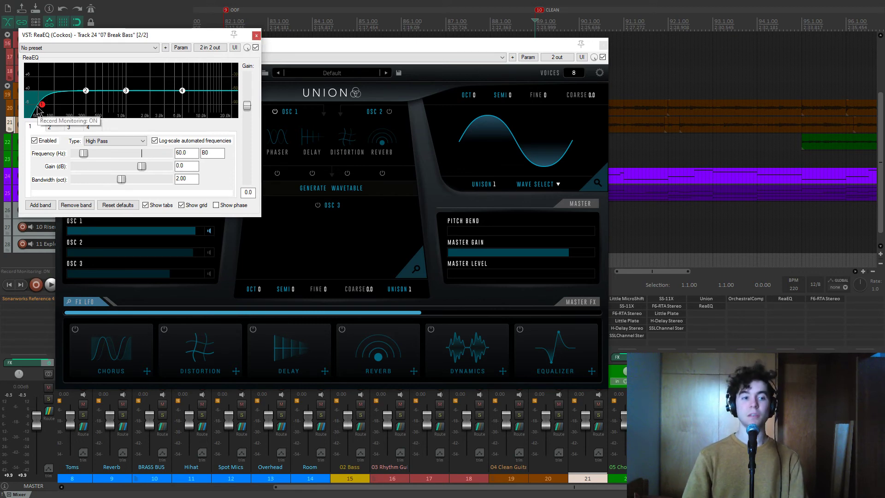
{"action": "left_click", "coordinate": [256, 36]}
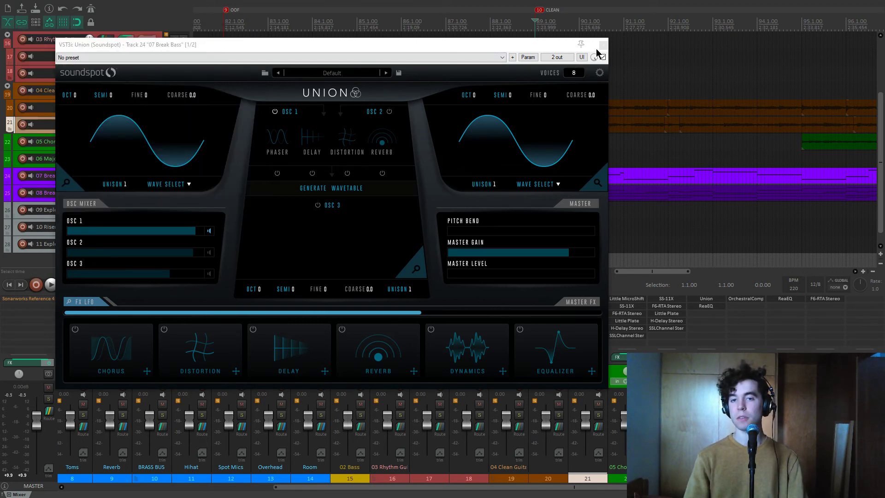
{"action": "left_click", "coordinate": [603, 46]}
Solo 08 Break Strings, open its OrchestralCompanionStrings instrument and audition it from the CLEAN marker
{"action": "scroll", "coordinate": [599, 236], "scroll_direction": "down", "scroll_amount": 2}
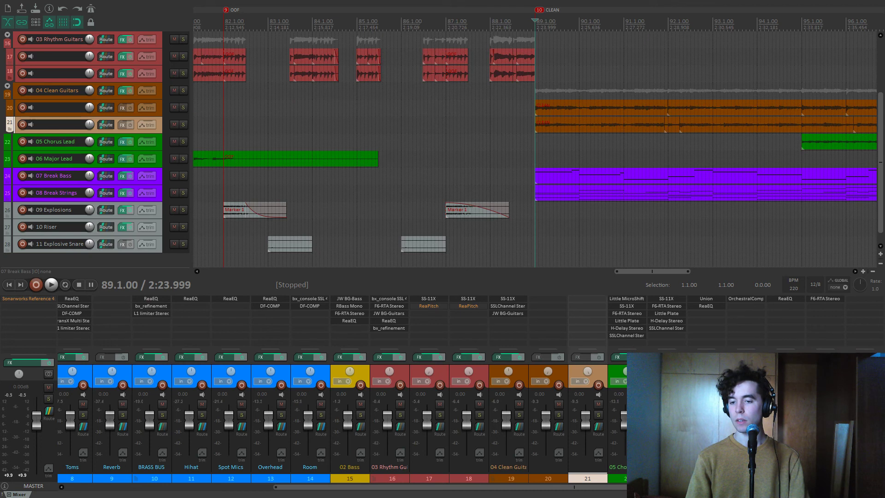
{"action": "key", "text": "Down"}
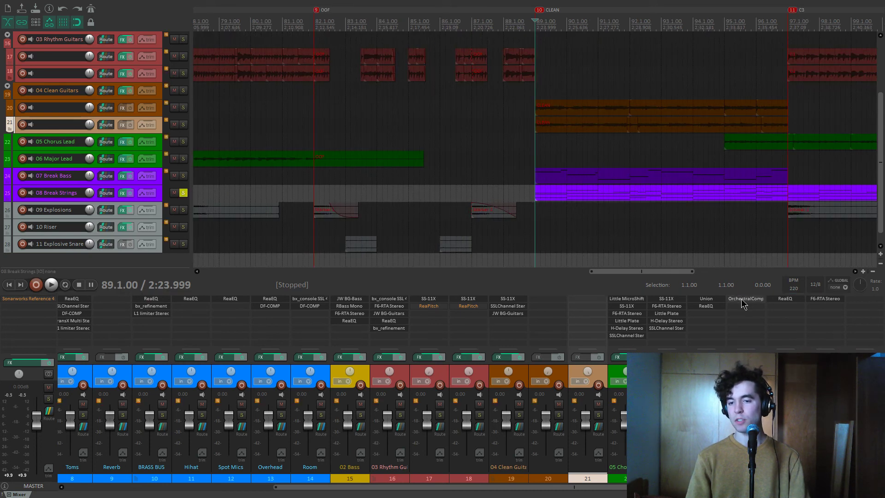
{"action": "left_click", "coordinate": [741, 298]}
{"action": "left_click_drag", "start_coordinate": [206, 40], "coordinate": [254, 40]}
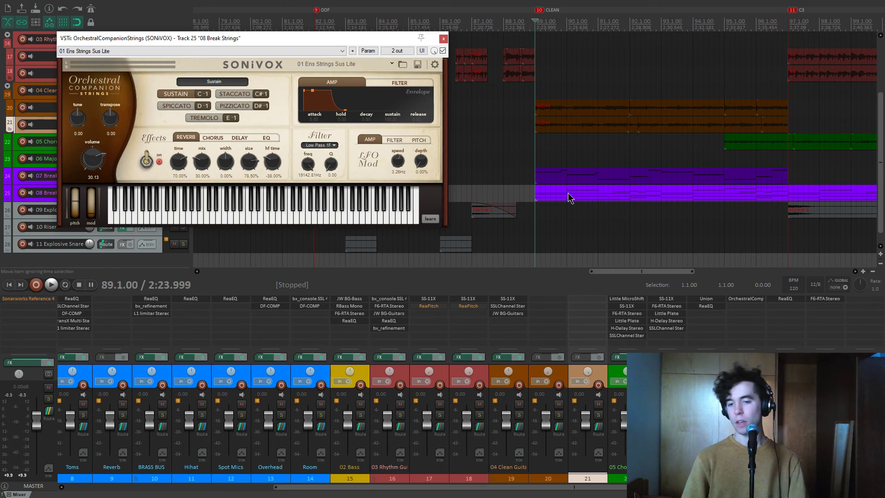
{"action": "key", "text": "space"}
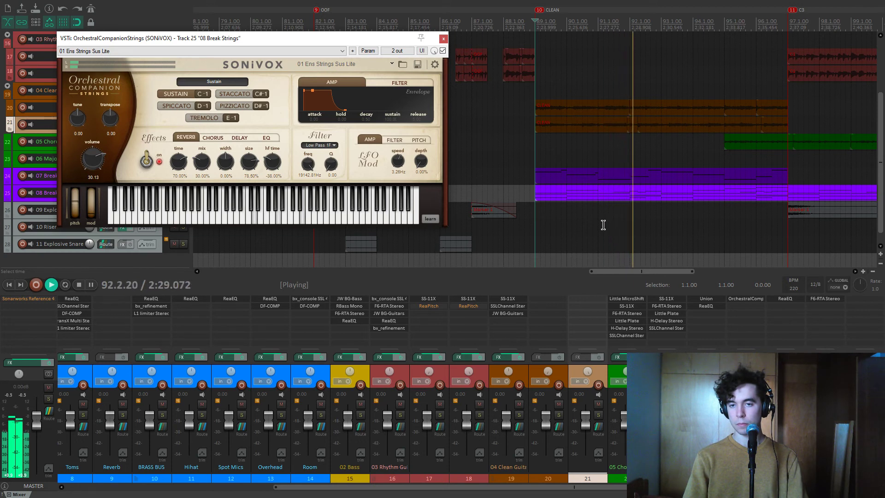
{"action": "key", "text": "space"}
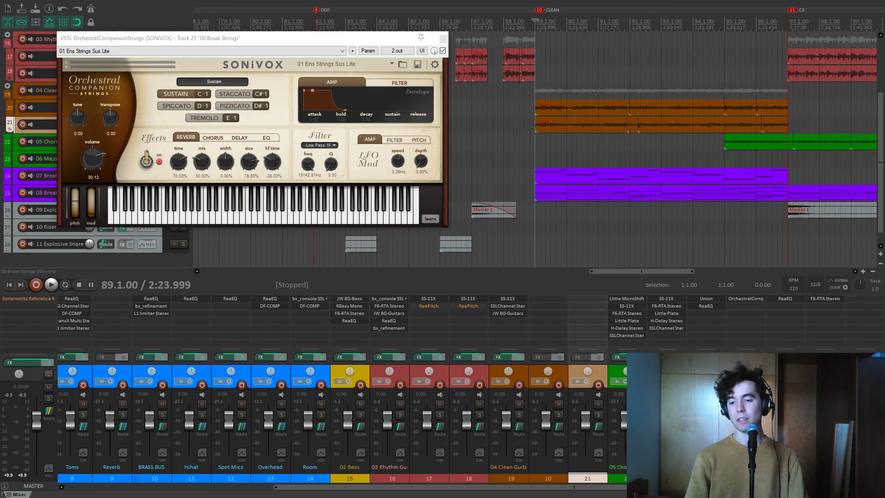
Audition the break section from the CLEAN marker with all tracks unsoloed and close the strings instrument
{"action": "key", "text": "space"}
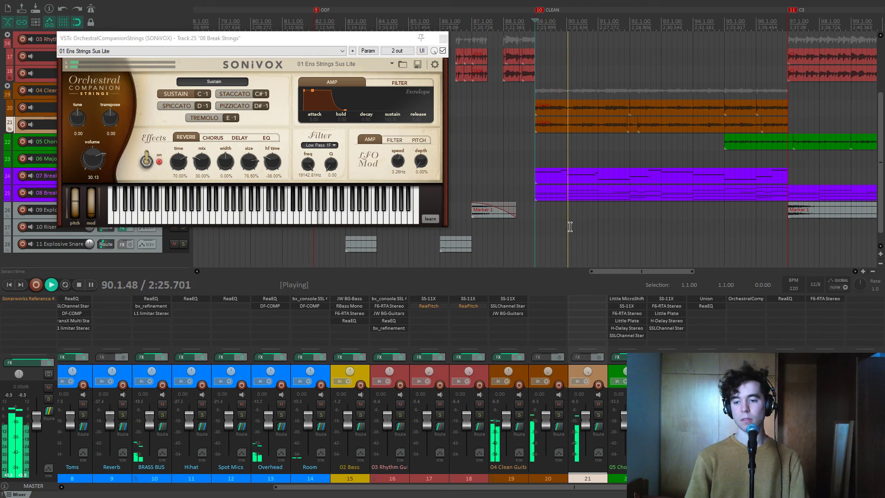
{"action": "key", "text": "Escape"}
{"action": "scroll", "coordinate": [558, 221], "scroll_direction": "down", "scroll_amount": 10}
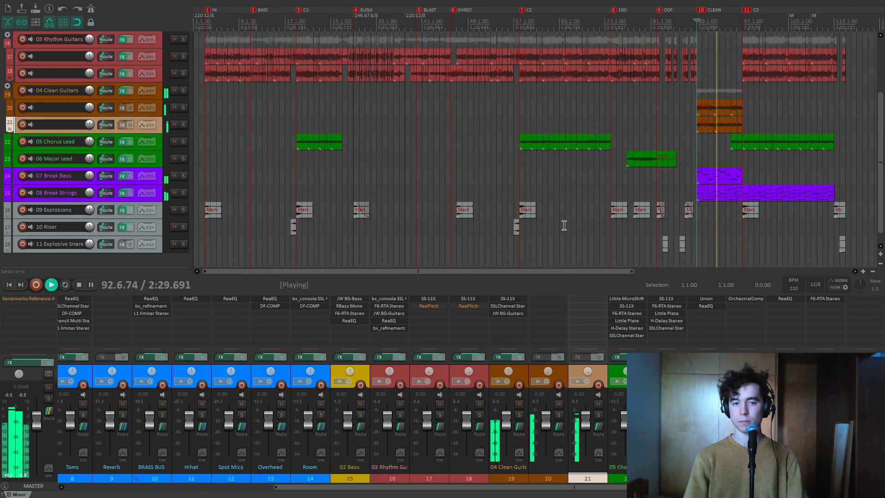
{"action": "scroll", "coordinate": [563, 225], "scroll_direction": "down", "scroll_amount": 2}
{"action": "key", "text": "space"}
Return the edit cursor to the IN marker and audition 09 Explosions soloed
{"action": "left_click", "coordinate": [386, 187]}
{"action": "key", "text": "1"}
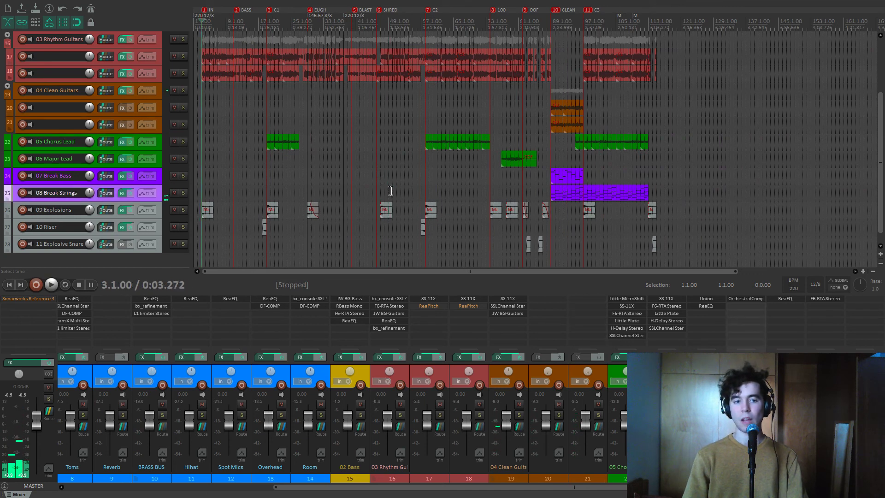
{"action": "scroll", "coordinate": [230, 212], "scroll_direction": "up", "scroll_amount": 8}
{"action": "left_click", "coordinate": [183, 209]}
{"action": "key", "text": "space"}
{"action": "scroll", "coordinate": [373, 199], "scroll_direction": "down", "scroll_amount": 4}
{"action": "key", "text": "space"}
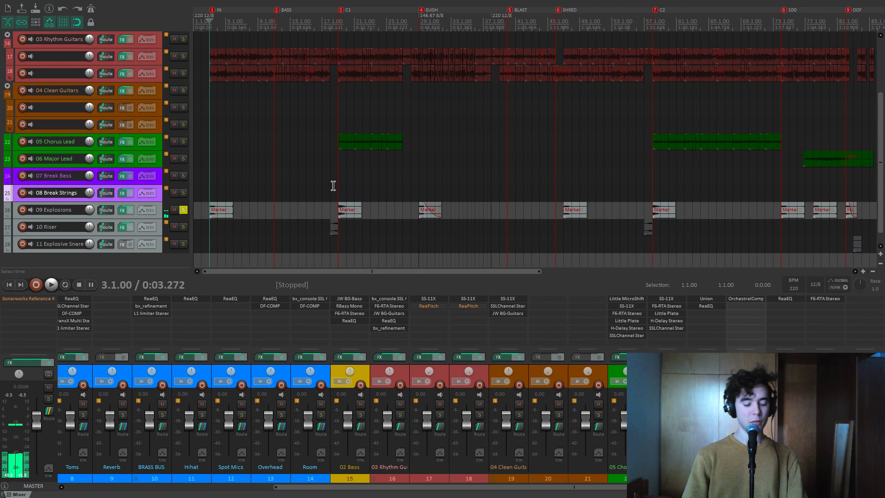
Audition the explosion at the C1 marker, inspect band 2's cut in the 09 Explosions ReaEQ and close the plugin
{"action": "left_click", "coordinate": [330, 183]}
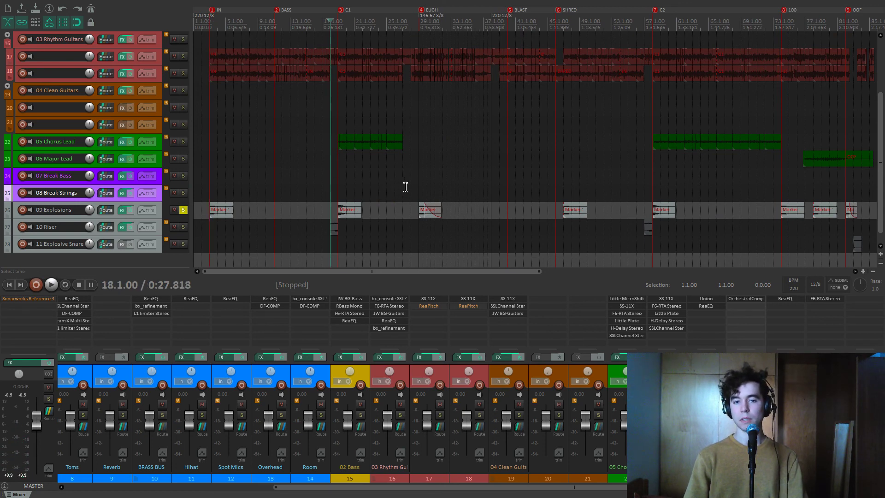
{"action": "key", "text": "space"}
{"action": "scroll", "coordinate": [527, 212], "scroll_direction": "up", "scroll_amount": 10}
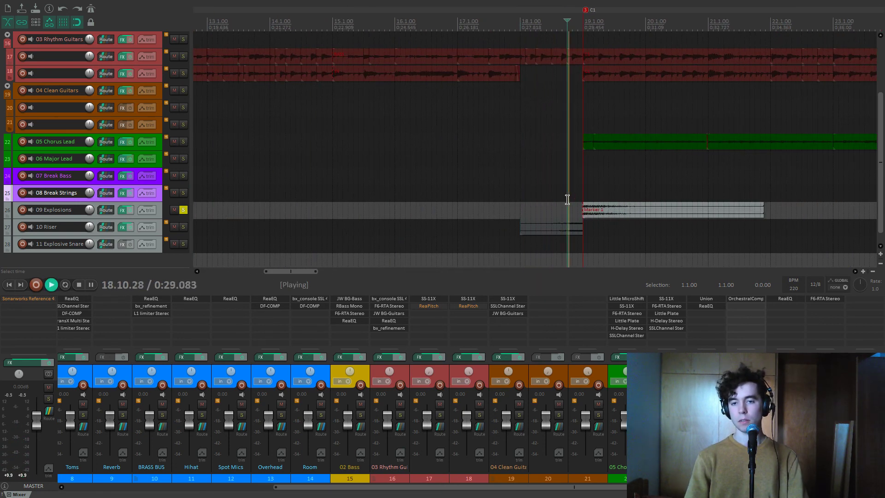
{"action": "key", "text": "shift+f"}
{"action": "scroll", "coordinate": [624, 221], "scroll_direction": "down", "scroll_amount": 4}
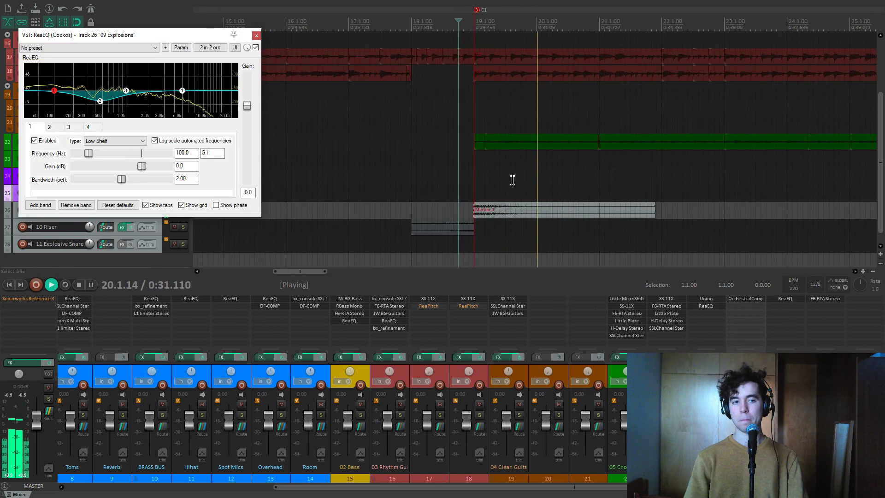
{"action": "key", "text": "space"}
{"action": "left_click", "coordinate": [100, 101]}
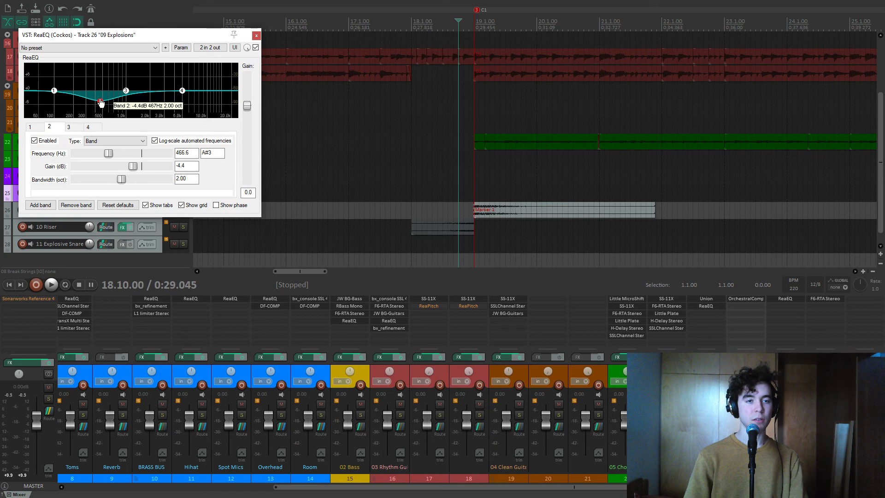
{"action": "left_click", "coordinate": [256, 35]}
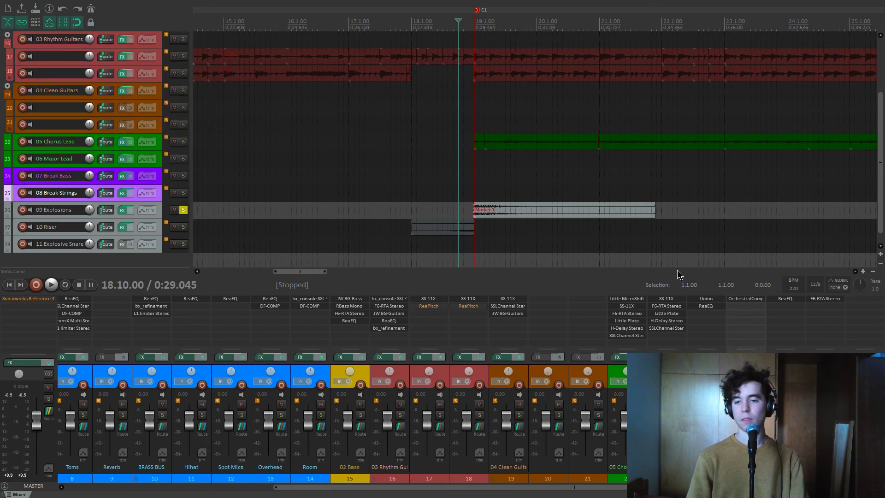
Unsolo 09 Explosions, solo 10 Riser and audition the riser from 18.1.00
{"action": "left_click", "coordinate": [74, 215]}
{"action": "left_click", "coordinate": [419, 227]}
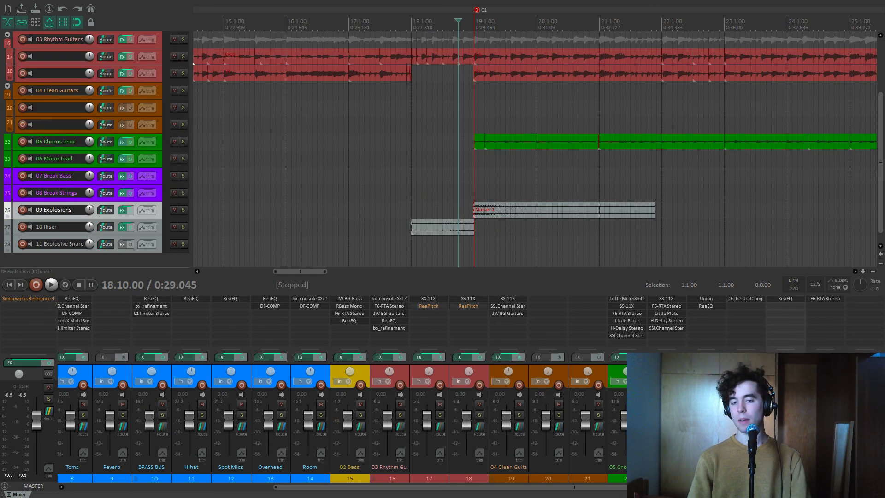
{"action": "left_click", "coordinate": [410, 200]}
{"action": "key", "text": "space"}
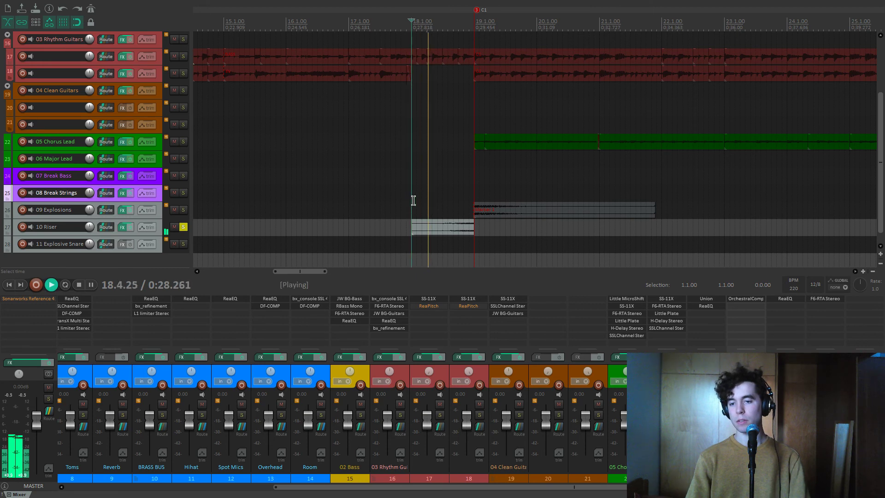
{"action": "key", "text": "space"}
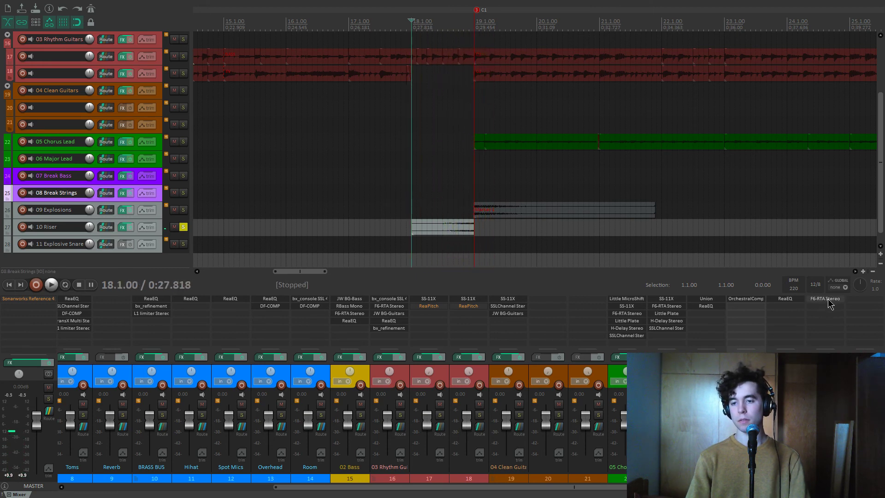
Open F6-RTA Stereo on 10 Riser, bypass it and audition the unprocessed riser from 18.1.00
{"action": "left_click", "coordinate": [825, 298]}
{"action": "left_click_drag", "start_coordinate": [304, 38], "coordinate": [312, 41]}
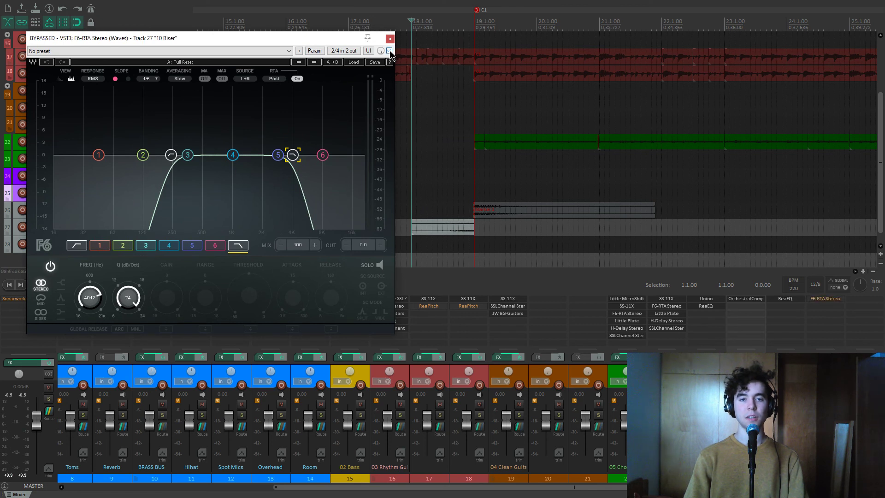
{"action": "key", "text": "space"}
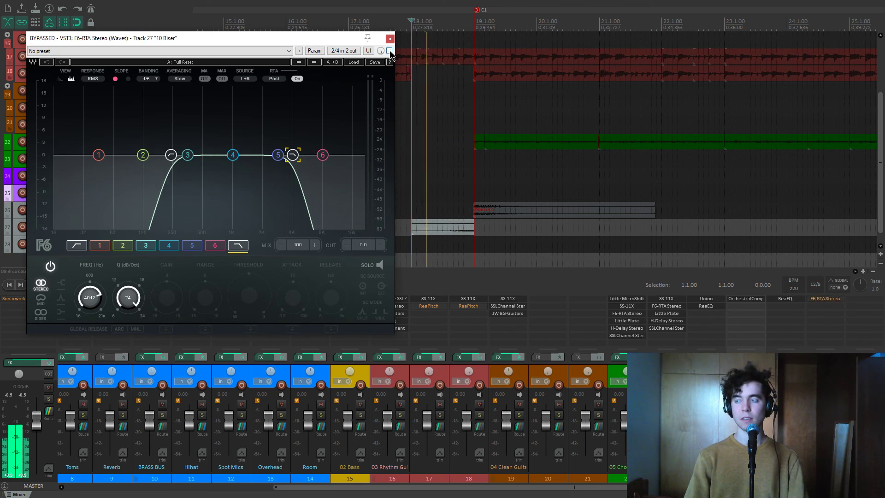
{"action": "key", "text": "space"}
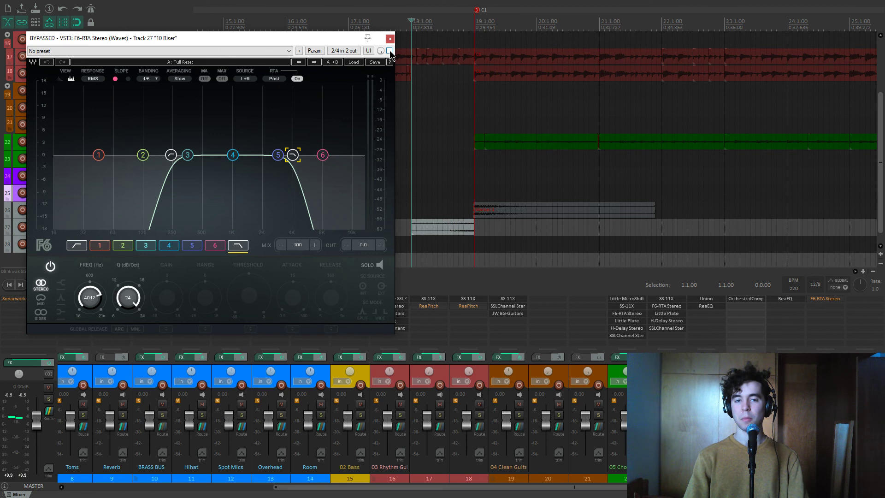
Re-enable F6-RTA Stereo on 10 Riser, audition the processed riser from 18.1.00 and close the plugin
{"action": "left_click", "coordinate": [390, 51]}
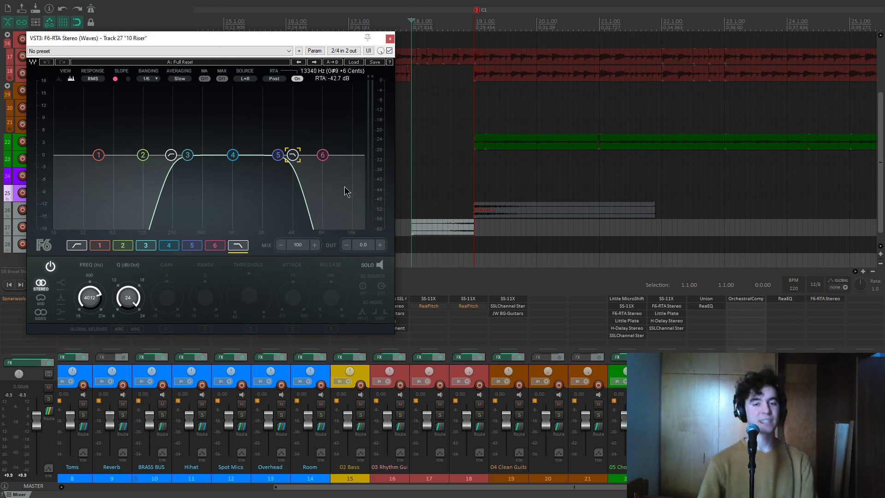
{"action": "key", "text": "space"}
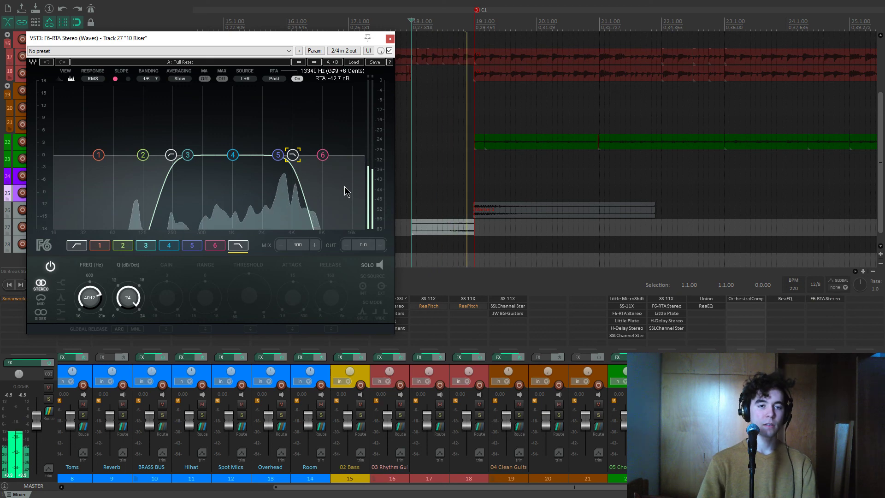
{"action": "key", "text": "space"}
{"action": "left_click", "coordinate": [421, 85]}
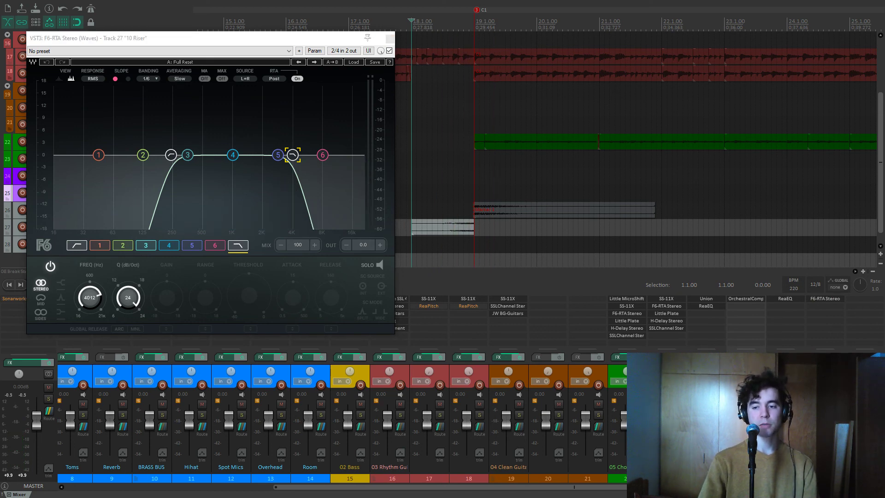
{"action": "left_click", "coordinate": [390, 38]}
Audition the full mix from the OOF marker at 82.1.00 through the first explosive snare in that section
{"action": "scroll", "coordinate": [582, 197], "scroll_direction": "down", "scroll_amount": 8}
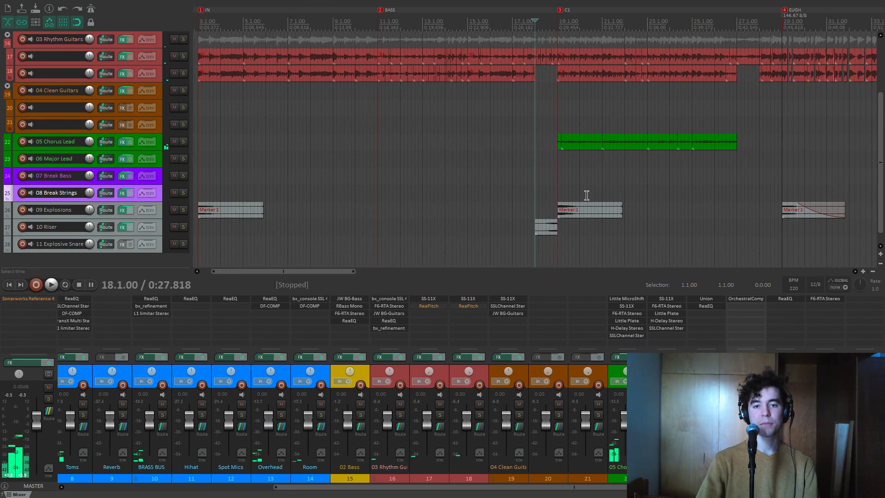
{"action": "left_click", "coordinate": [527, 180]}
{"action": "scroll", "coordinate": [526, 180], "scroll_direction": "up", "scroll_amount": 10}
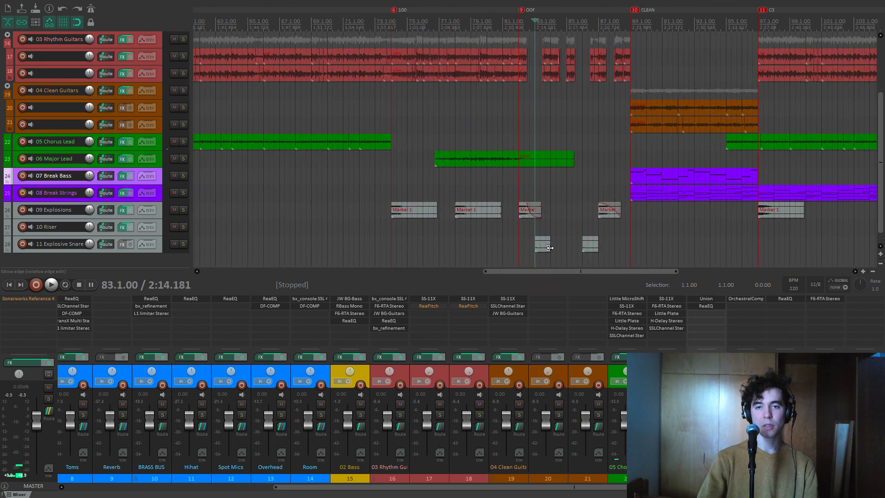
{"action": "left_click", "coordinate": [411, 237]}
{"action": "key", "text": "space"}
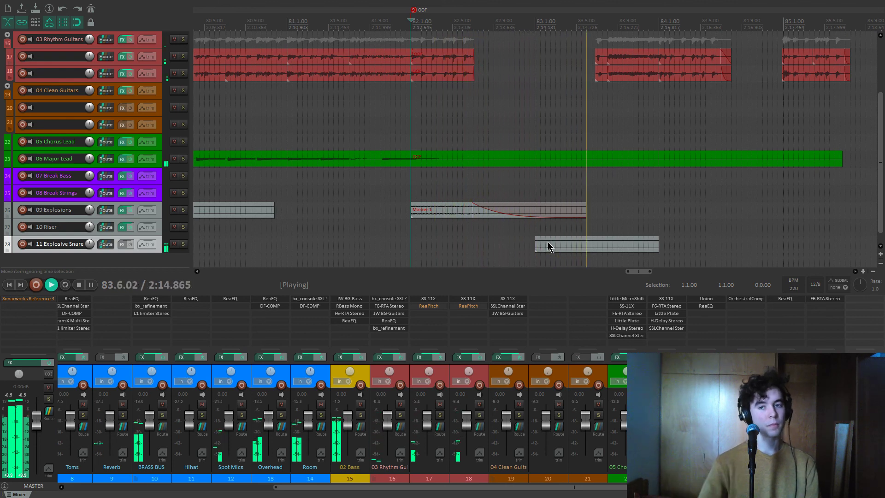
{"action": "scroll", "coordinate": [548, 242], "scroll_direction": "down", "scroll_amount": 5}
{"action": "key", "text": "space"}
Audition the full mix from just before 85.1.00, ahead of the second explosive snare in the OOF section
{"action": "left_click", "coordinate": [552, 234]}
{"action": "scroll", "coordinate": [563, 234], "scroll_direction": "up", "scroll_amount": 4}
{"action": "left_click", "coordinate": [507, 233]}
{"action": "key", "text": "space"}
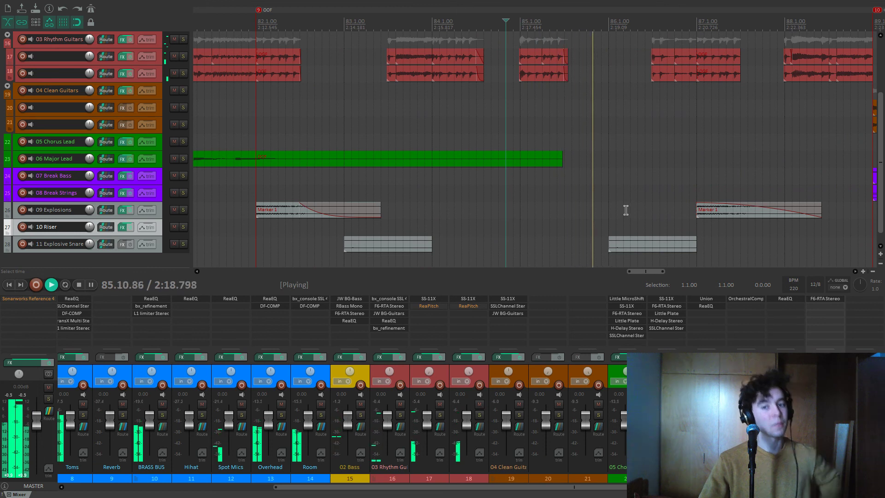
{"action": "key", "text": "space"}
Solo 11 Explosive Snare and audition its second OOF-section hit from 85.10.00
{"action": "left_click", "coordinate": [587, 219]}
{"action": "left_click", "coordinate": [183, 244]}
{"action": "scroll", "coordinate": [472, 237], "scroll_direction": "down", "scroll_amount": 2}
{"action": "key", "text": "space"}
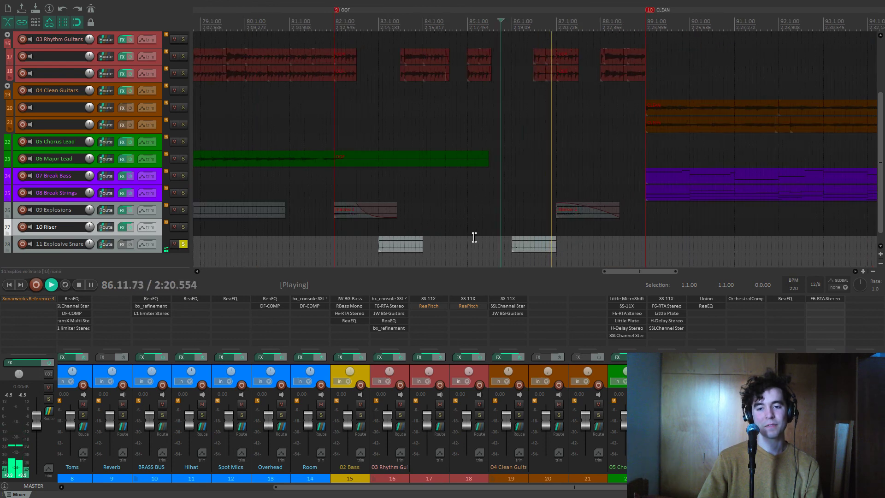
{"action": "key", "text": "space"}
Extend the explosive snare item at 86.1.00 to the CLEAN marker and audition it from 85.10.00
{"action": "mouse_move", "coordinate": [557, 243]}
{"action": "left_mouse_down"}
{"action": "mouse_move", "coordinate": [669, 244]}
{"action": "mouse_move", "coordinate": [645, 244]}
{"action": "left_mouse_up"}
{"action": "key", "text": "space"}
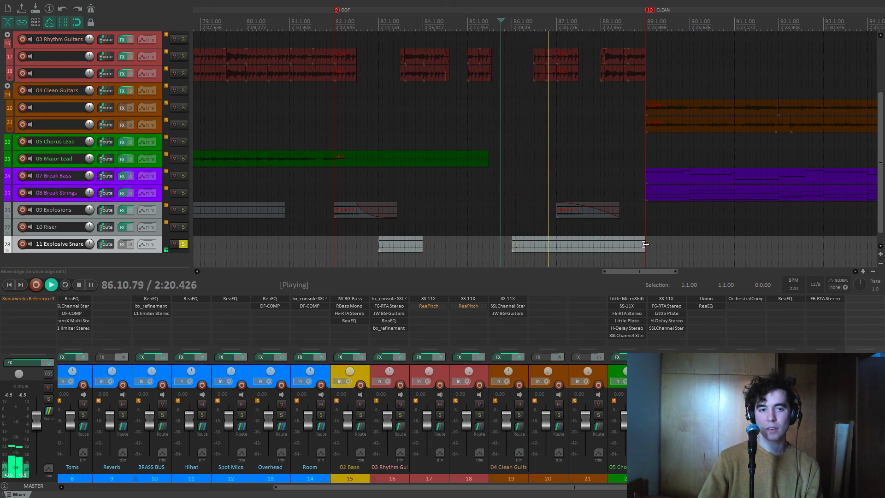
{"action": "key", "text": "space"}
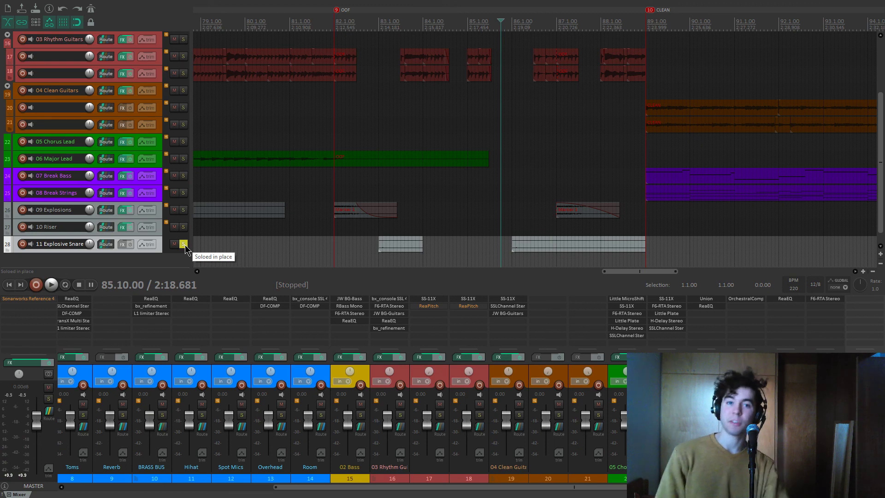
Unsolo 11 Explosive Snare and return the edit cursor to the IN marker at 3.1.00
{"action": "left_click", "coordinate": [183, 244]}
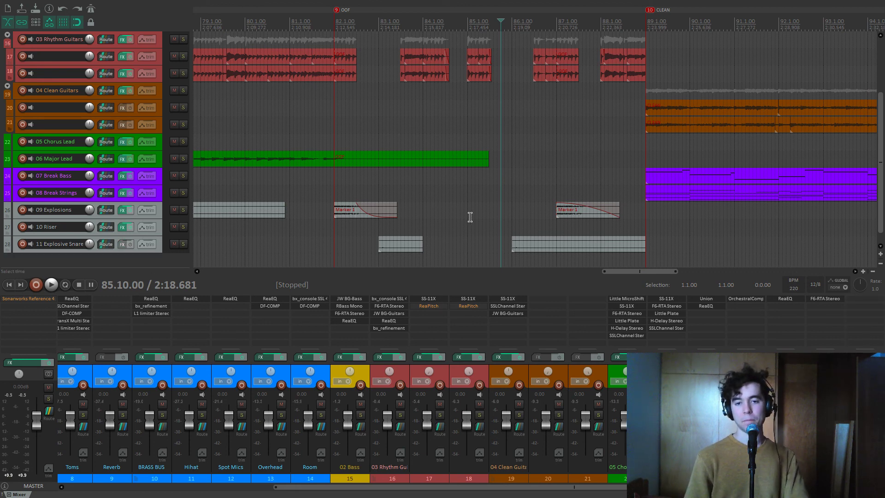
{"action": "scroll", "coordinate": [460, 223], "scroll_direction": "down", "scroll_amount": 8}
{"action": "scroll", "coordinate": [447, 226], "scroll_direction": "up", "scroll_amount": 2}
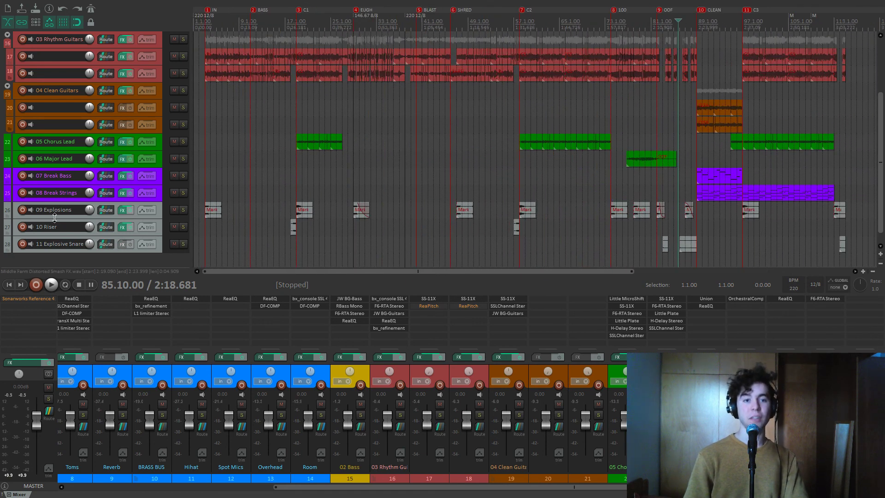
{"action": "scroll", "coordinate": [55, 216], "scroll_direction": "up", "scroll_amount": 4}
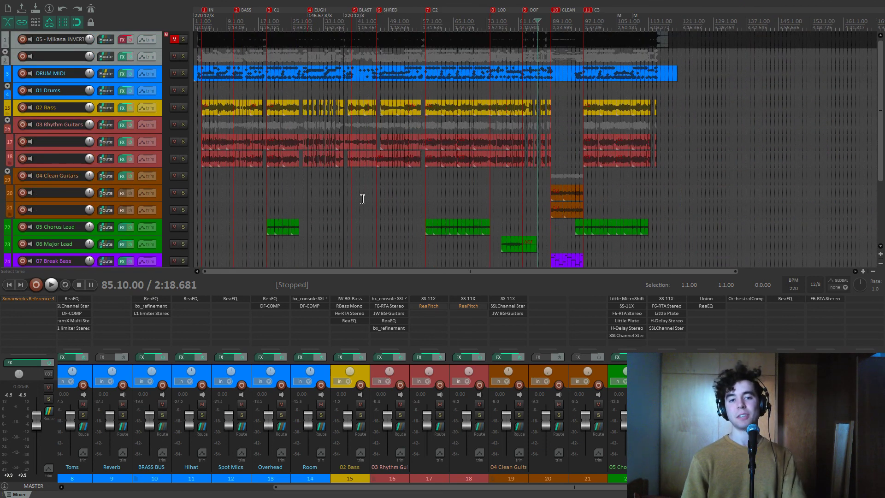
{"action": "left_click", "coordinate": [361, 197]}
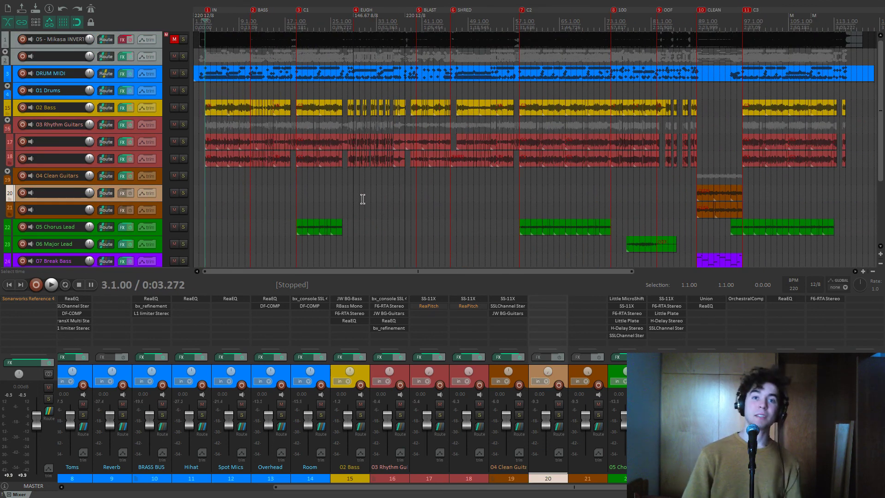